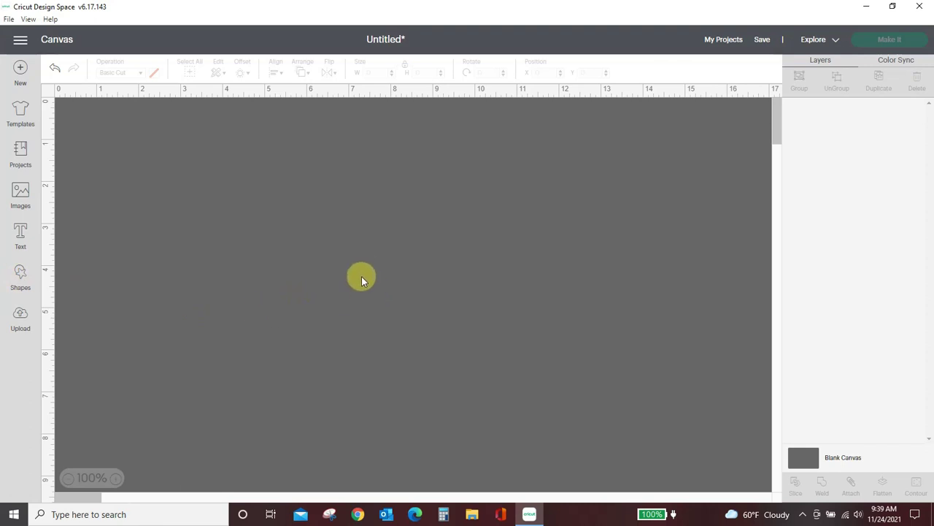
- Select the blank canvas background and toggle the canvas grid on, then off again
{"action": "left_click", "coordinate": [810, 459]}
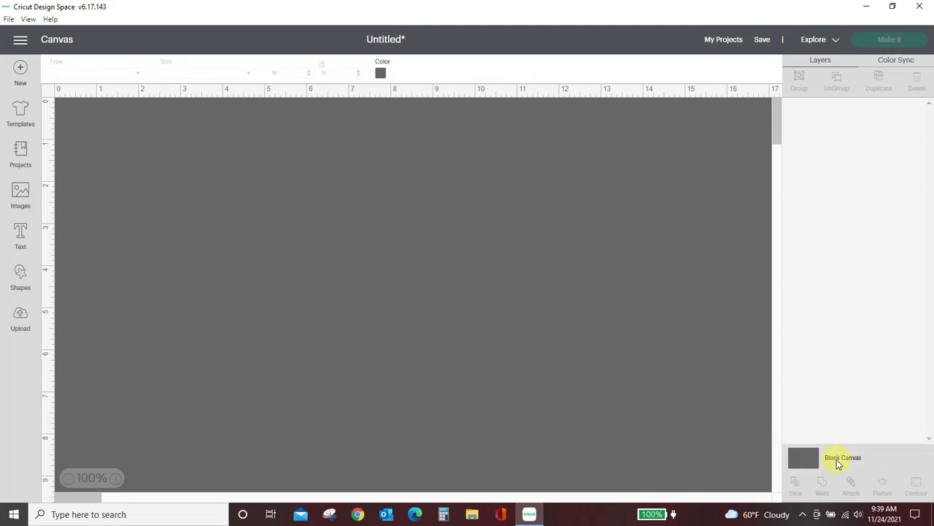
{"action": "left_click", "coordinate": [50, 95]}
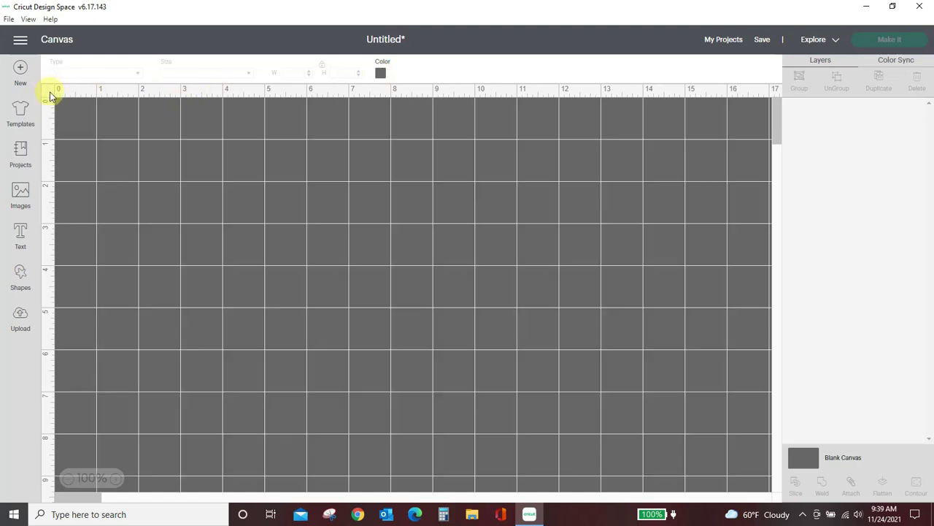
{"action": "left_click", "coordinate": [50, 95]}
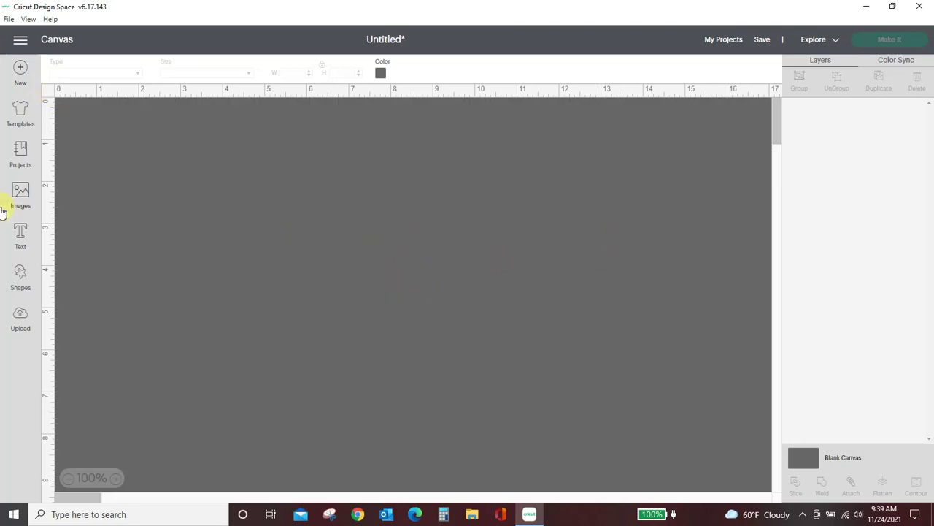
- Browse the Free and Included with Subscription lists in the Shapes library
{"action": "left_click", "coordinate": [20, 277]}
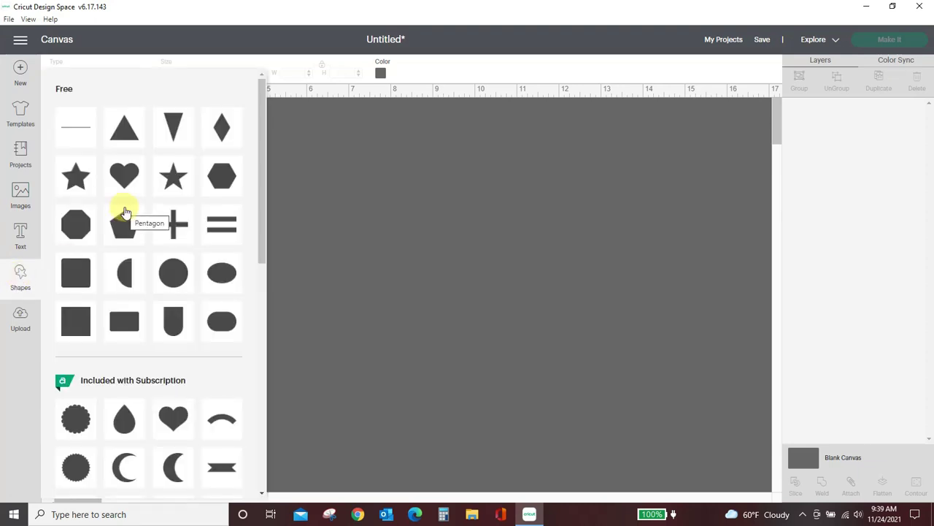
{"action": "scroll", "coordinate": [127, 226], "scroll_direction": "down", "scroll_amount": 3}
{"action": "scroll", "coordinate": [127, 226], "scroll_direction": "down", "scroll_amount": 1}
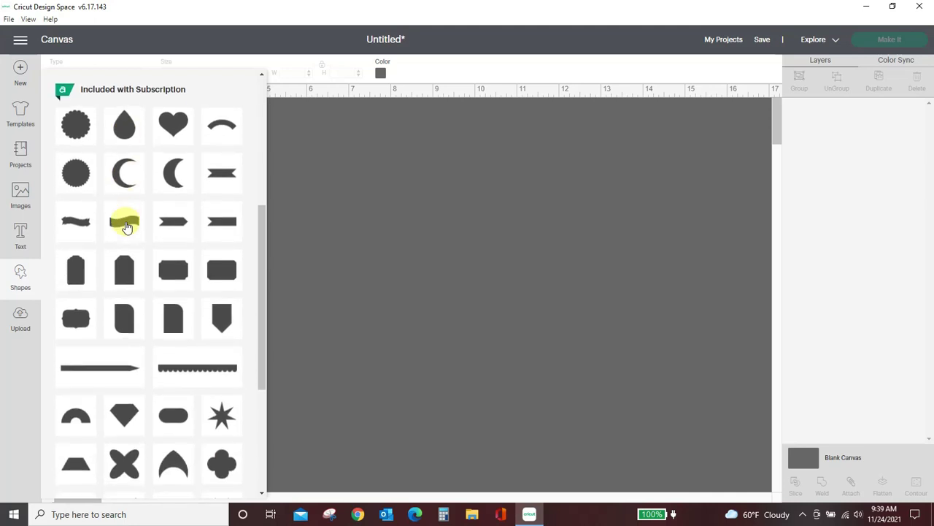
{"action": "scroll", "coordinate": [127, 227], "scroll_direction": "down", "scroll_amount": 5}
{"action": "scroll", "coordinate": [127, 226], "scroll_direction": "down", "scroll_amount": 2}
{"action": "scroll", "coordinate": [127, 228], "scroll_direction": "up", "scroll_amount": 8}
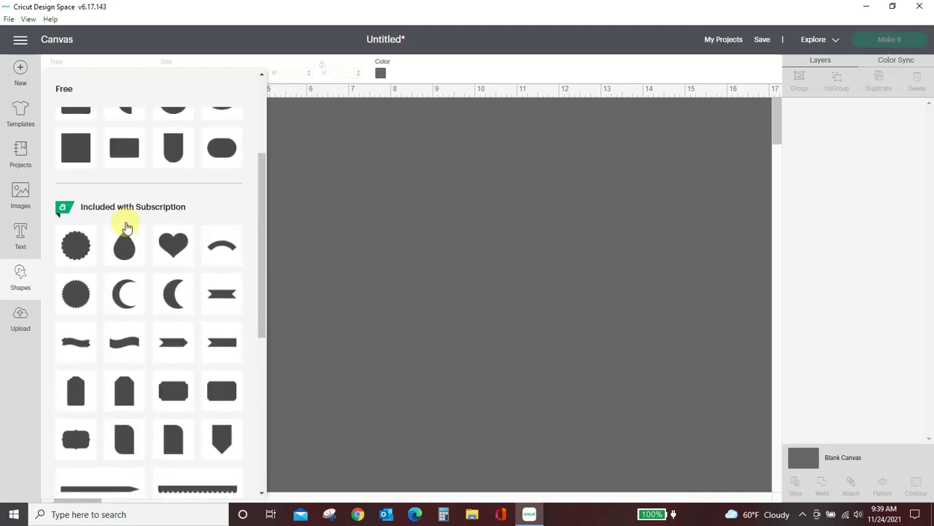
{"action": "scroll", "coordinate": [127, 228], "scroll_direction": "up", "scroll_amount": 3}
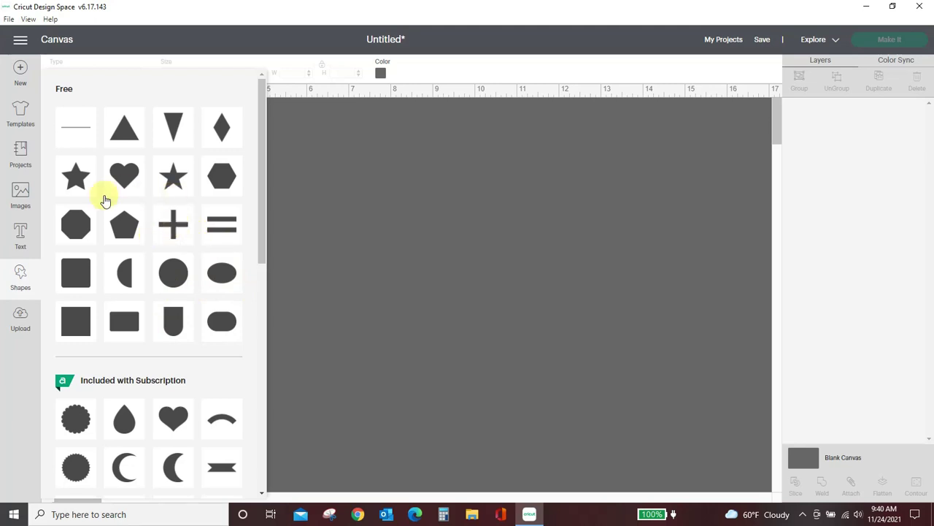
{"action": "scroll", "coordinate": [148, 230], "scroll_direction": "down", "scroll_amount": 1}
{"action": "scroll", "coordinate": [121, 239], "scroll_direction": "down", "scroll_amount": 1}
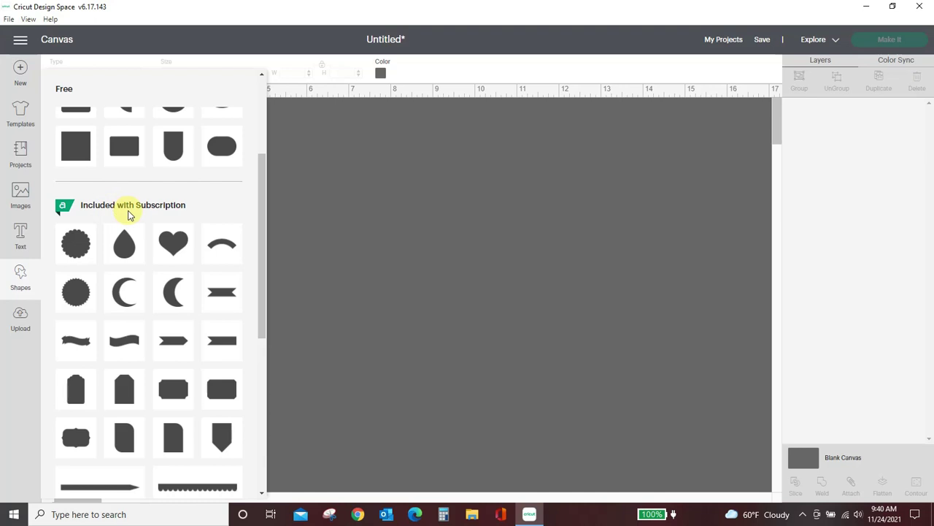
{"action": "scroll", "coordinate": [135, 278], "scroll_direction": "down", "scroll_amount": 1}
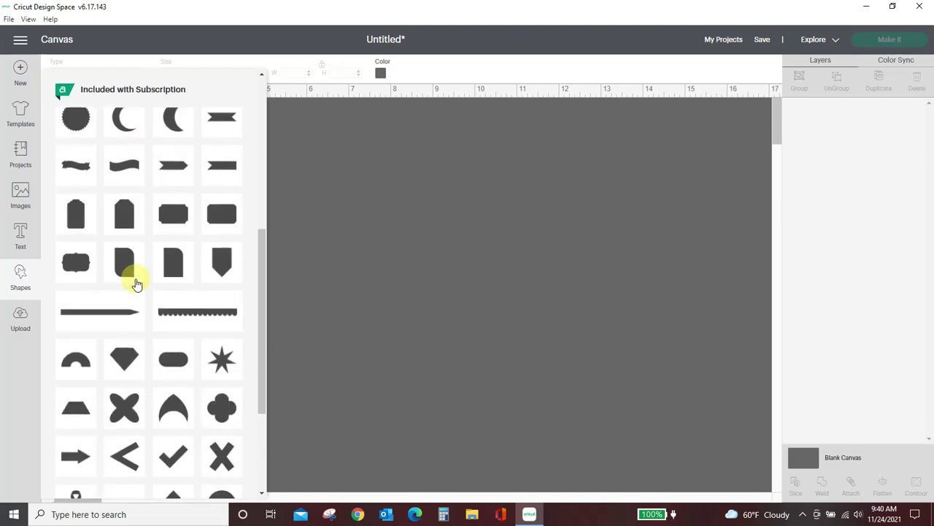
{"action": "scroll", "coordinate": [136, 284], "scroll_direction": "down", "scroll_amount": 2}
{"action": "scroll", "coordinate": [136, 284], "scroll_direction": "up", "scroll_amount": 2}
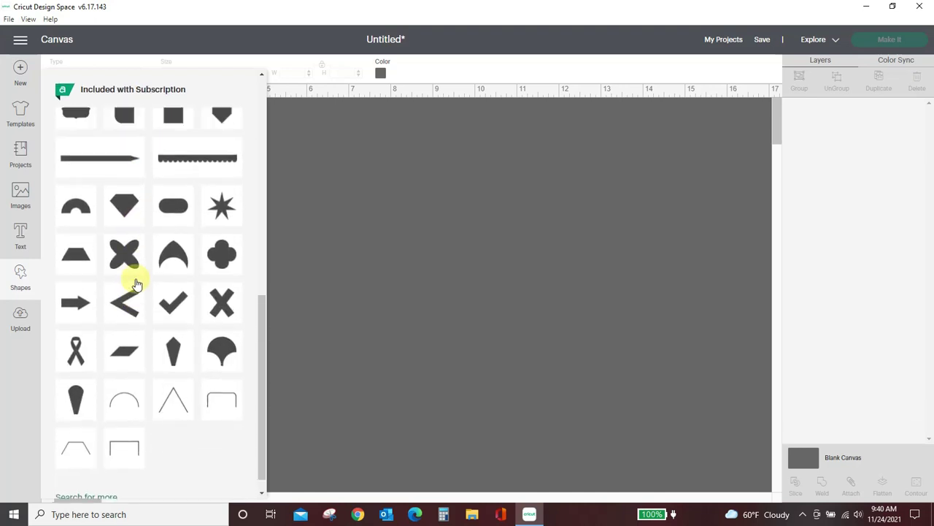
{"action": "scroll", "coordinate": [136, 283], "scroll_direction": "up", "scroll_amount": 2}
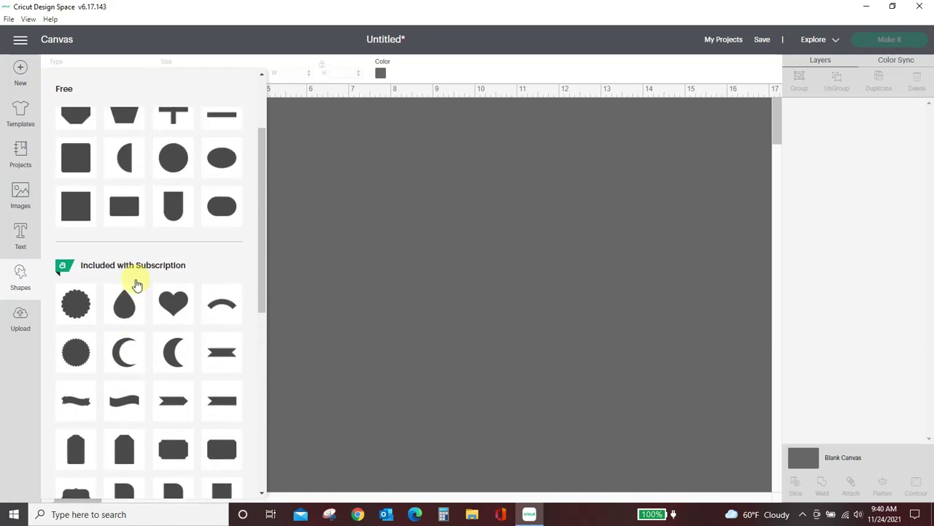
{"action": "scroll", "coordinate": [136, 285], "scroll_direction": "down", "scroll_amount": 1}
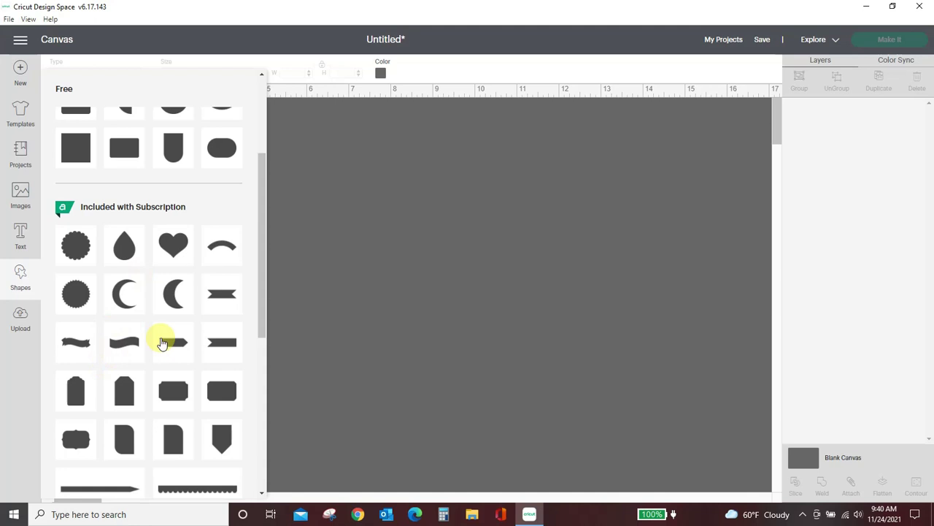
{"action": "scroll", "coordinate": [162, 342], "scroll_direction": "down", "scroll_amount": 2}
{"action": "scroll", "coordinate": [159, 341], "scroll_direction": "up", "scroll_amount": 2}
- Add a pink tear drop, enlarge it to about 3.49 by 4.68 inches, and centre it
{"action": "left_click", "coordinate": [126, 250]}
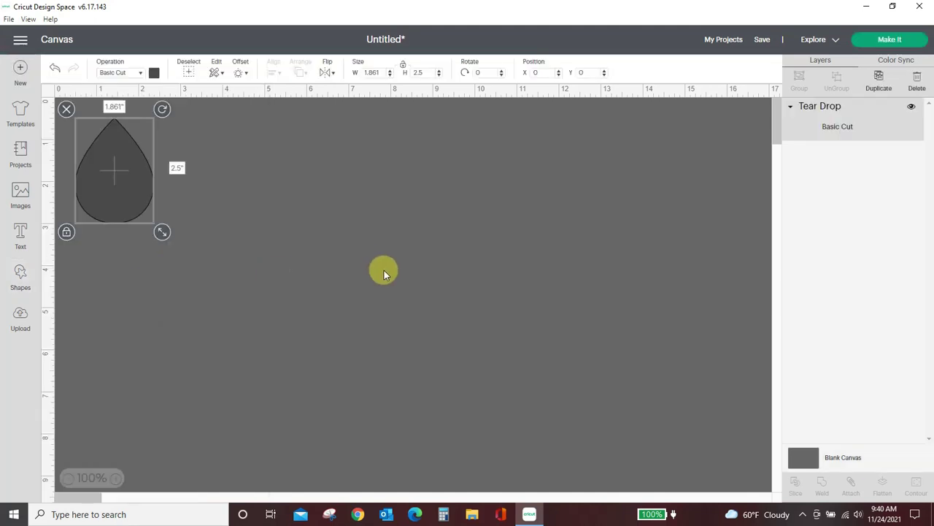
{"action": "left_click", "coordinate": [153, 72]}
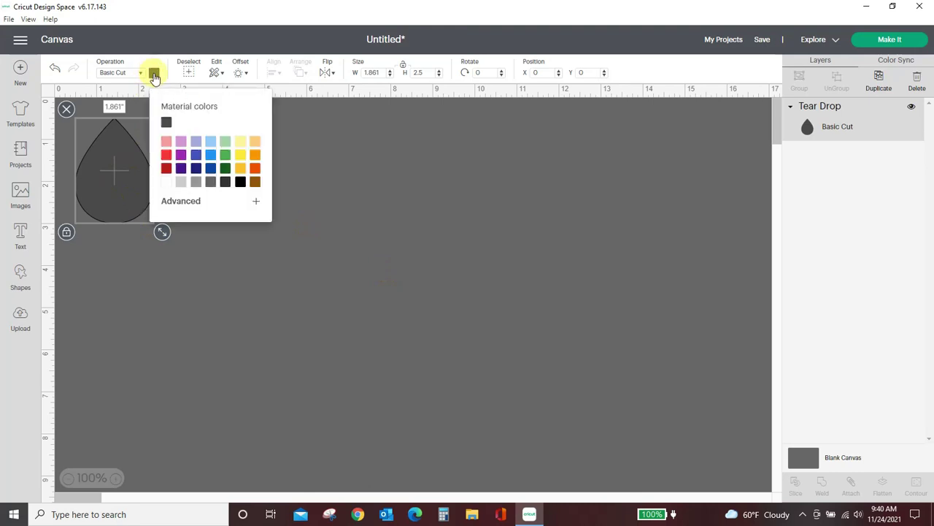
{"action": "left_click", "coordinate": [167, 141]}
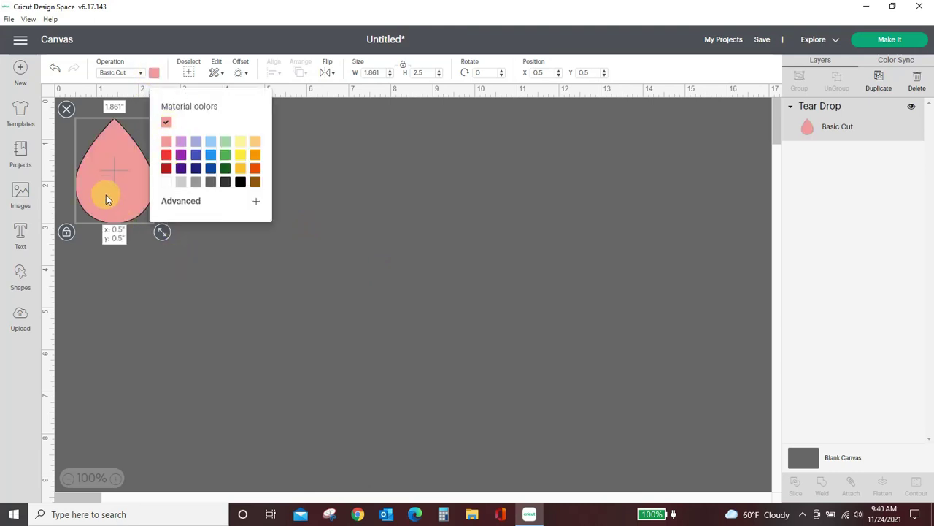
{"action": "left_click_drag", "start_coordinate": [109, 198], "coordinate": [387, 261]}
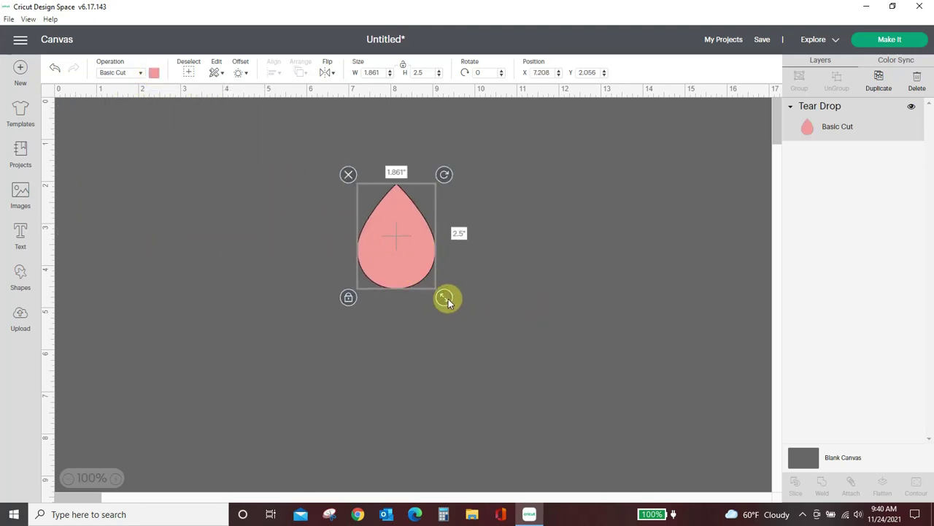
{"action": "left_click_drag", "start_coordinate": [444, 297], "coordinate": [517, 380]}
{"action": "left_click_drag", "start_coordinate": [427, 319], "coordinate": [387, 323]}
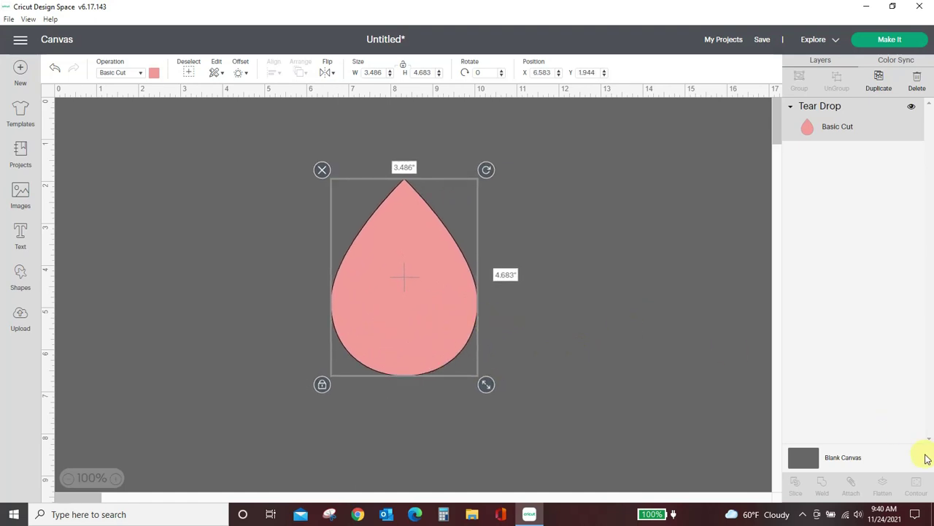
{"action": "mouse_move", "coordinate": [448, 311]}
{"action": "left_mouse_down"}
{"action": "mouse_move", "coordinate": [375, 311]}
{"action": "mouse_move", "coordinate": [443, 300]}
{"action": "mouse_move", "coordinate": [505, 315]}
{"action": "left_mouse_up"}
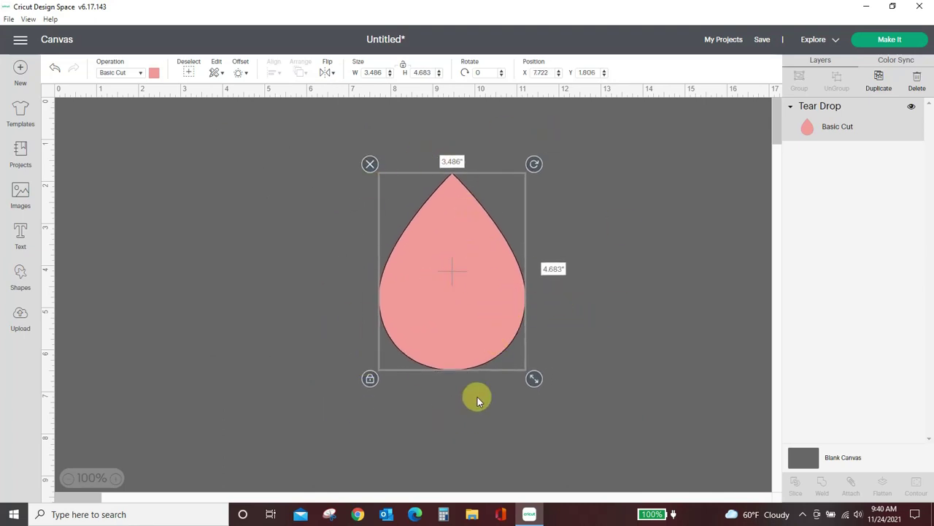
- Delete the tear drop and insert a scalloped circle (Sun Silhouette) shape
{"action": "left_click", "coordinate": [370, 165]}
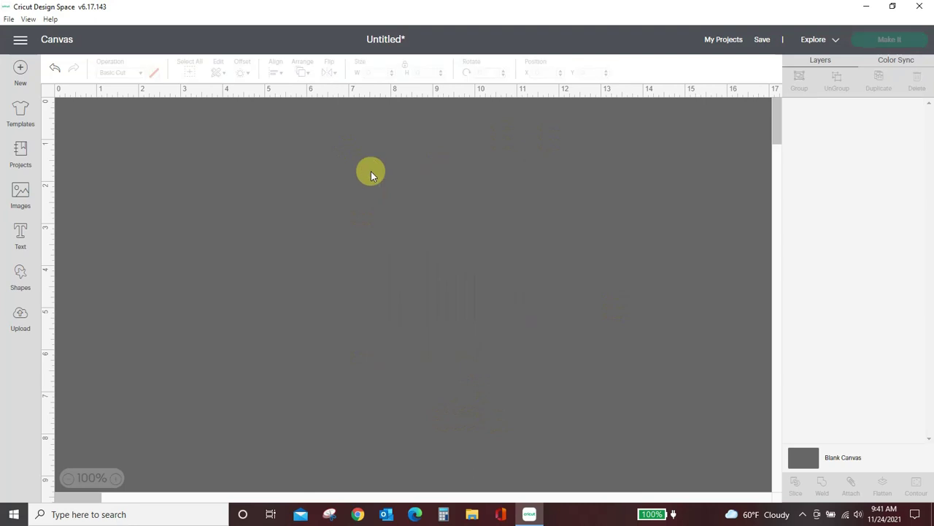
{"action": "left_click", "coordinate": [21, 279]}
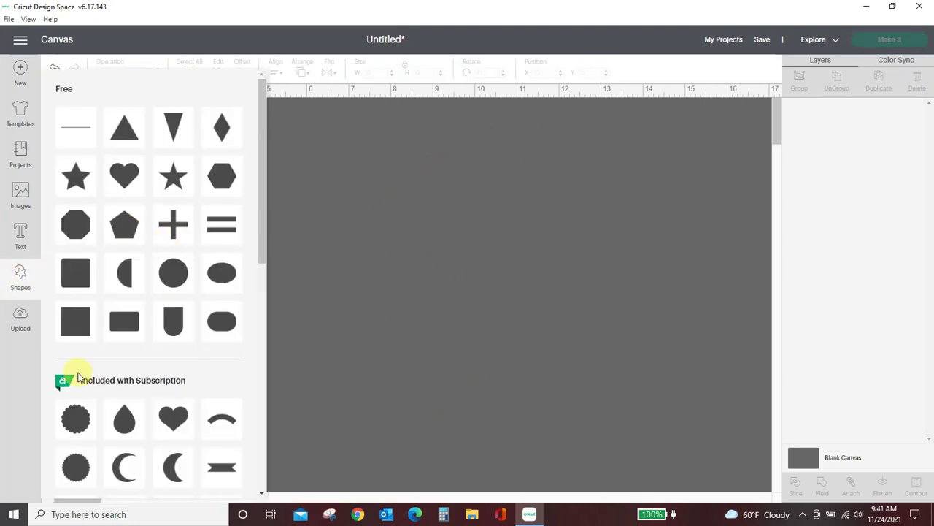
{"action": "scroll", "coordinate": [99, 390], "scroll_direction": "down", "scroll_amount": 2}
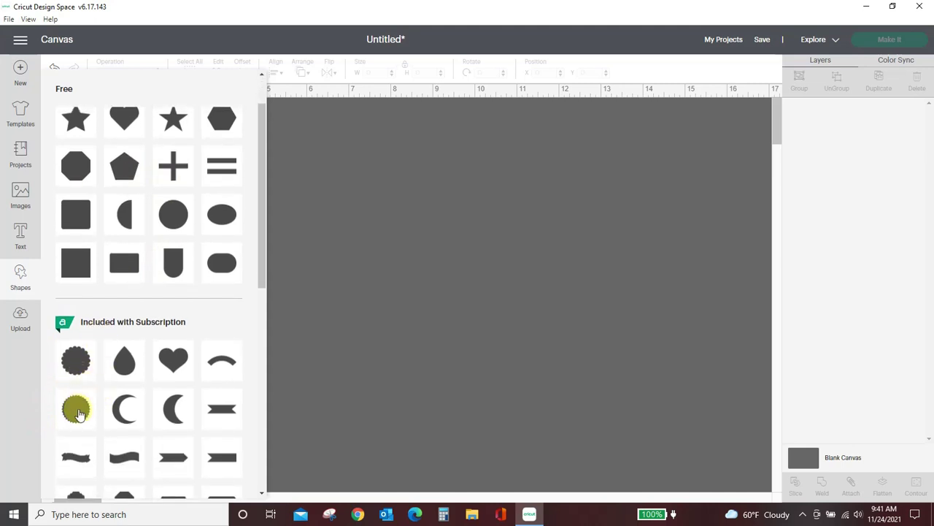
{"action": "left_click", "coordinate": [76, 409]}
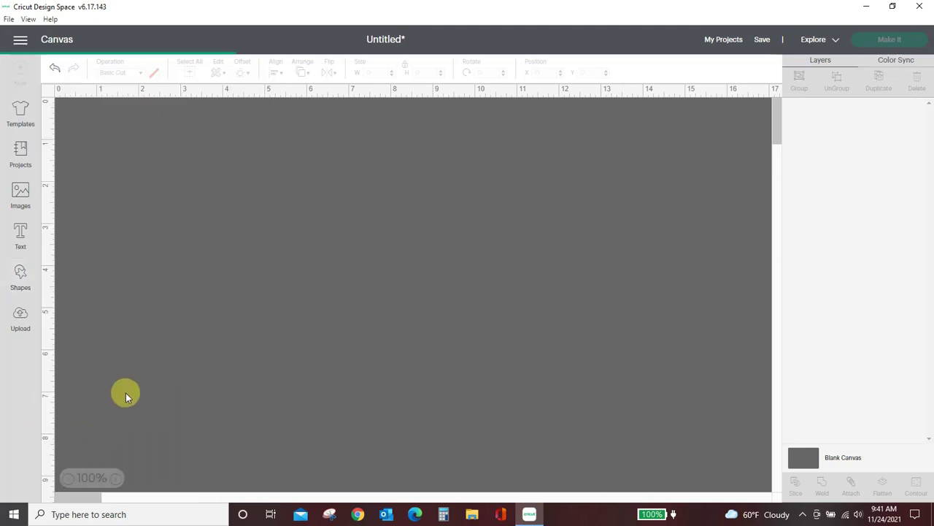
- Make the scalloped circle white, about 4.1 inches square, near the canvas centre
{"action": "left_click_drag", "start_coordinate": [142, 192], "coordinate": [304, 229]}
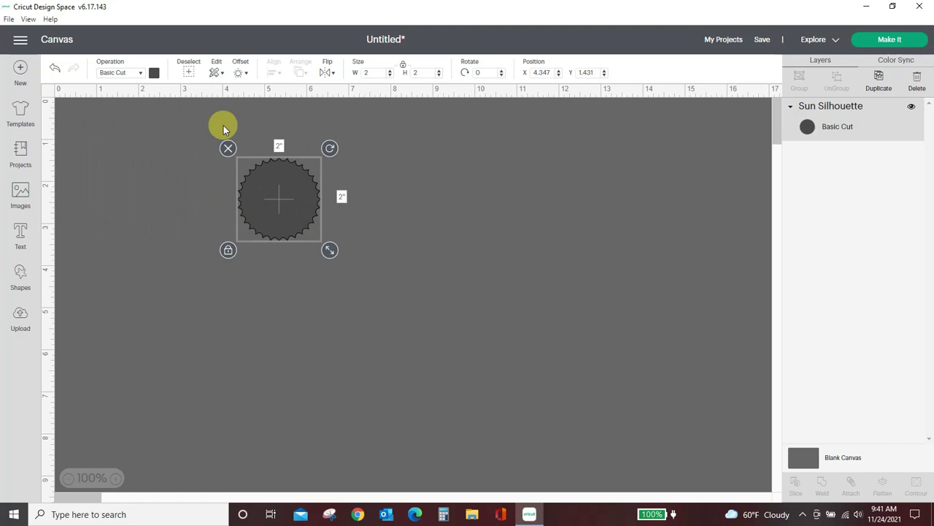
{"action": "left_click", "coordinate": [154, 74]}
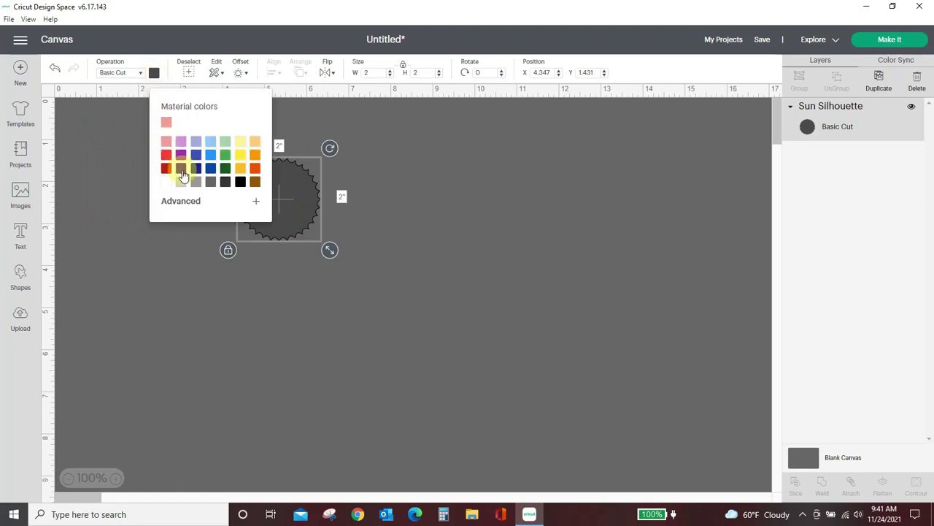
{"action": "left_click", "coordinate": [168, 187]}
{"action": "left_click_drag", "start_coordinate": [329, 249], "coordinate": [419, 318]}
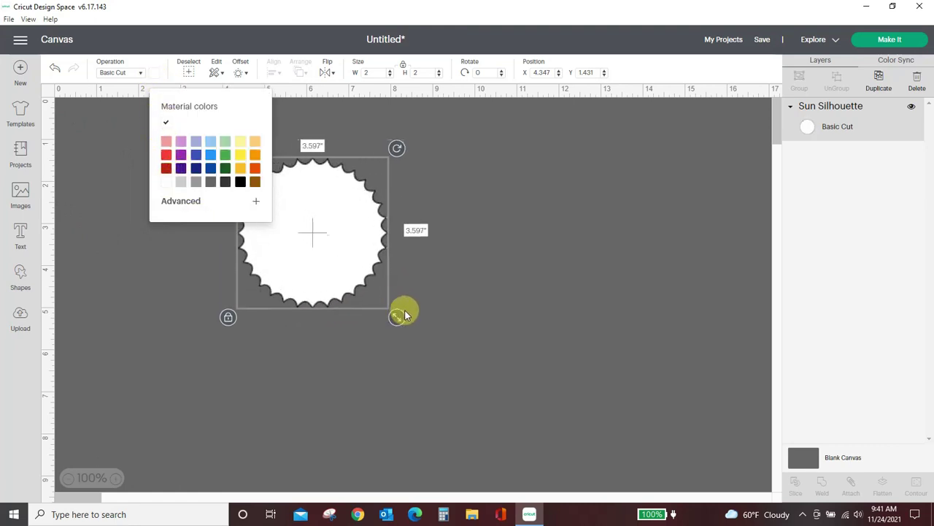
{"action": "left_click_drag", "start_coordinate": [362, 250], "coordinate": [456, 257]}
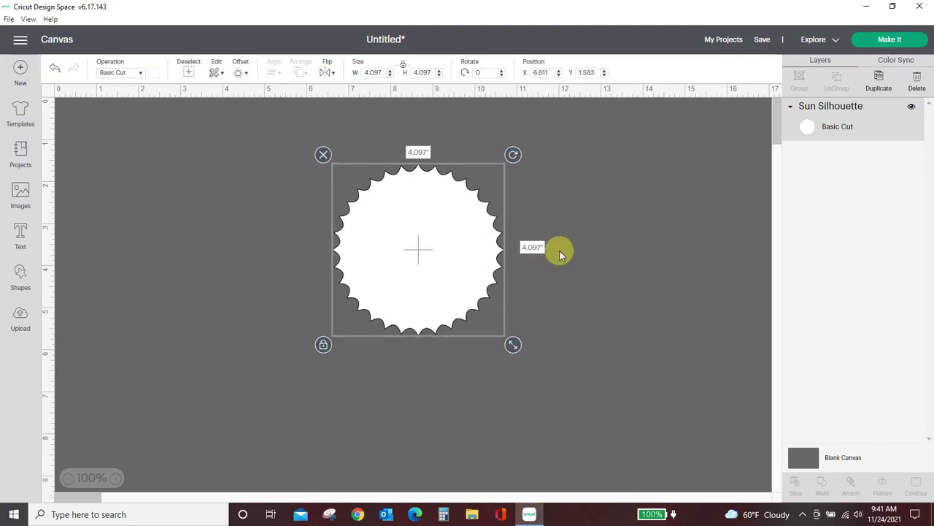
{"action": "mouse_move", "coordinate": [449, 272]}
{"action": "left_mouse_down"}
{"action": "mouse_move", "coordinate": [431, 276]}
{"action": "mouse_move", "coordinate": [444, 266]}
{"action": "left_mouse_up"}
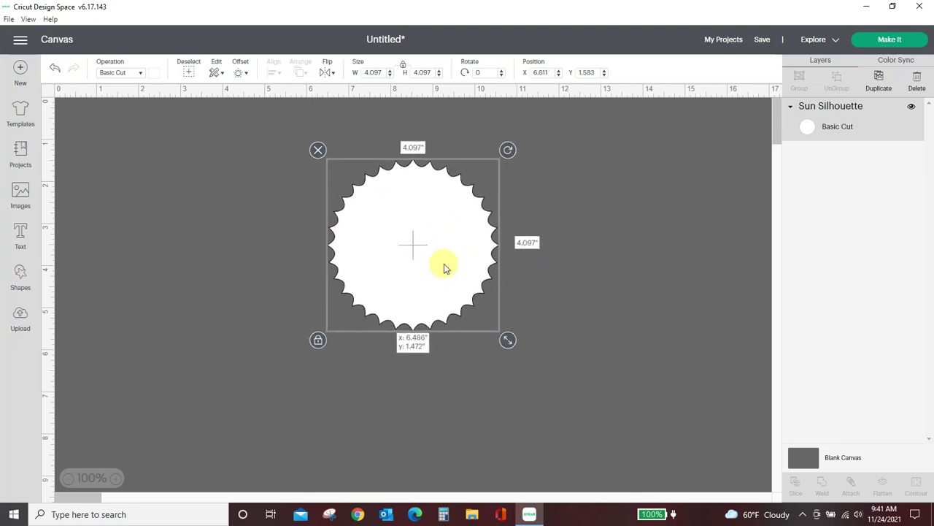
- Insert a Swallowtail banner shape and make it white
{"action": "left_click", "coordinate": [21, 276]}
{"action": "scroll", "coordinate": [156, 340], "scroll_direction": "down", "scroll_amount": 1}
{"action": "scroll", "coordinate": [156, 340], "scroll_direction": "down", "scroll_amount": 3}
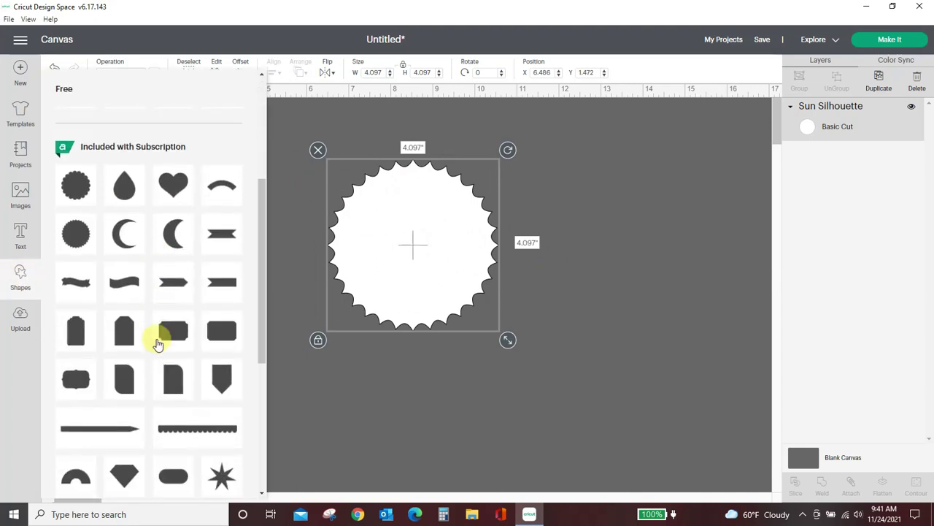
{"action": "left_click", "coordinate": [223, 287]}
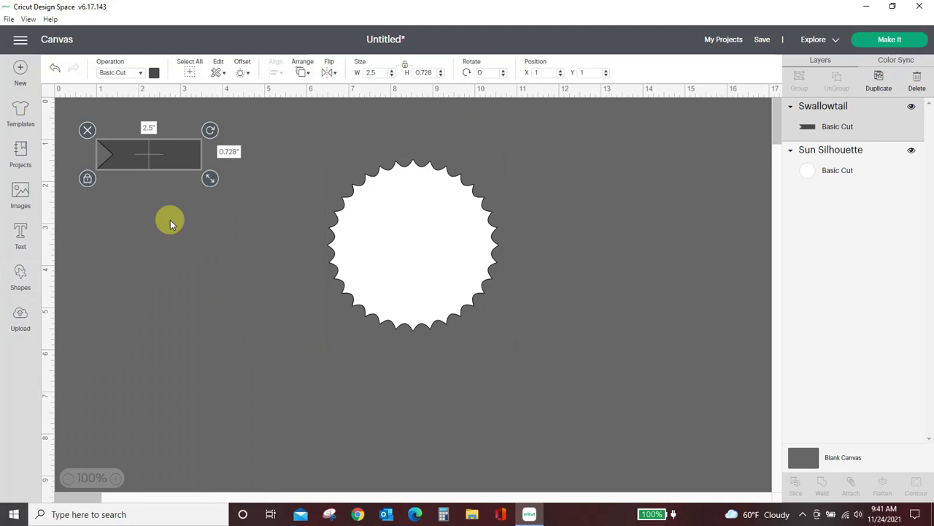
{"action": "left_click_drag", "start_coordinate": [149, 161], "coordinate": [228, 309]}
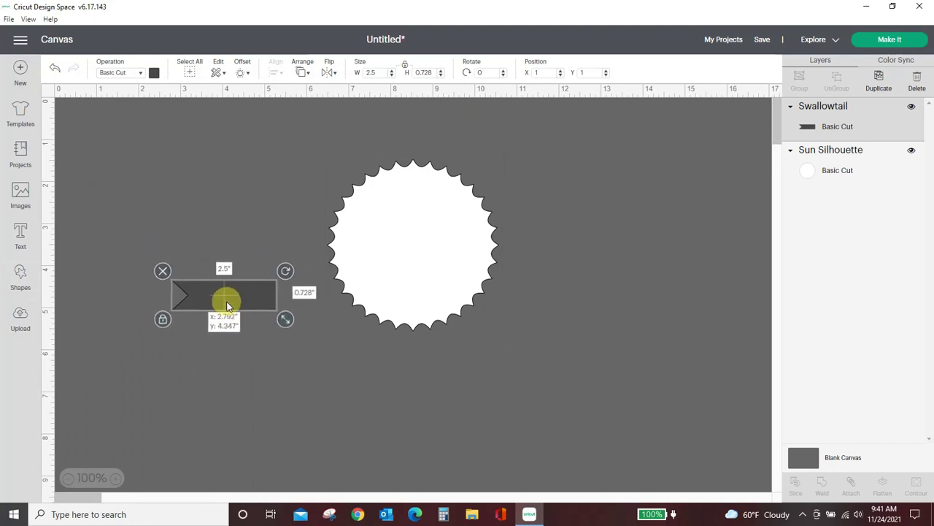
{"action": "left_click", "coordinate": [154, 73]}
{"action": "left_click", "coordinate": [166, 182]}
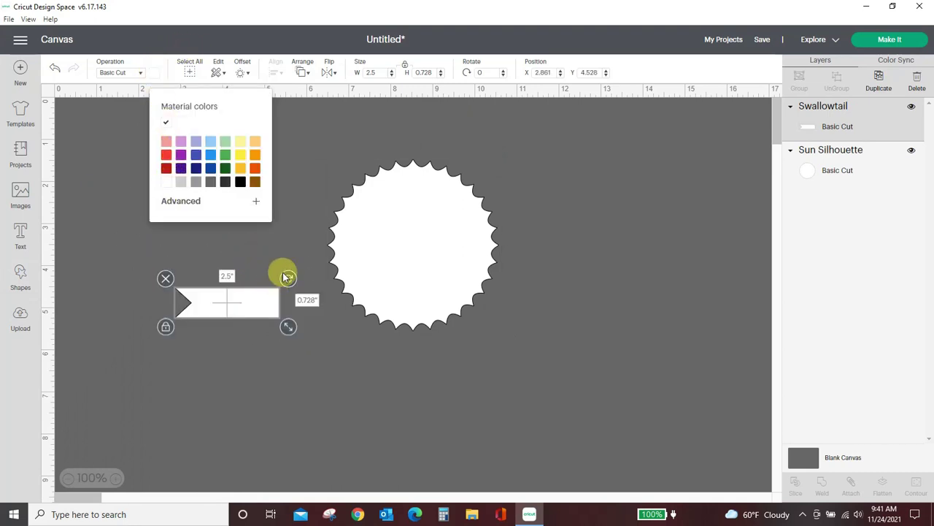
- Tilt the banner diagonally, size it about 3.25 by 0.95 inches, and overlap the sun's lower edge
{"action": "left_click_drag", "start_coordinate": [288, 280], "coordinate": [234, 236]}
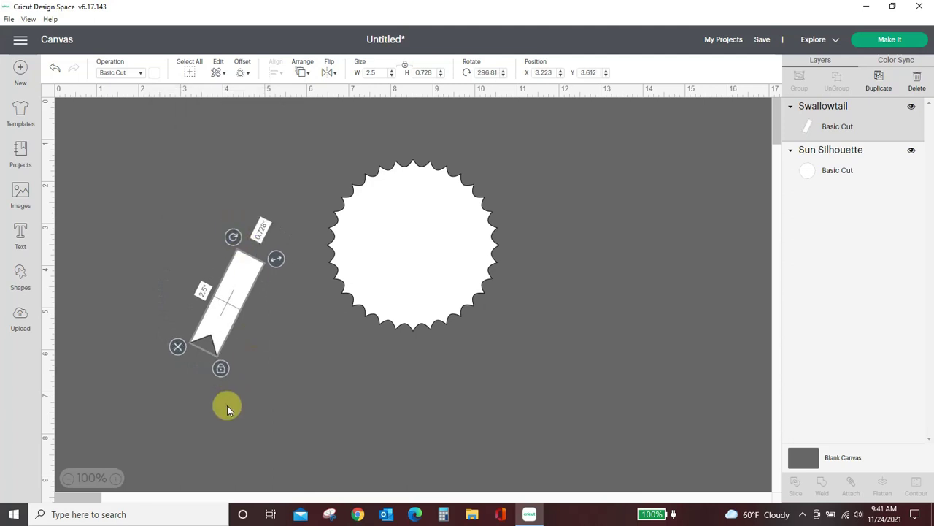
{"action": "left_click_drag", "start_coordinate": [276, 259], "coordinate": [312, 219]}
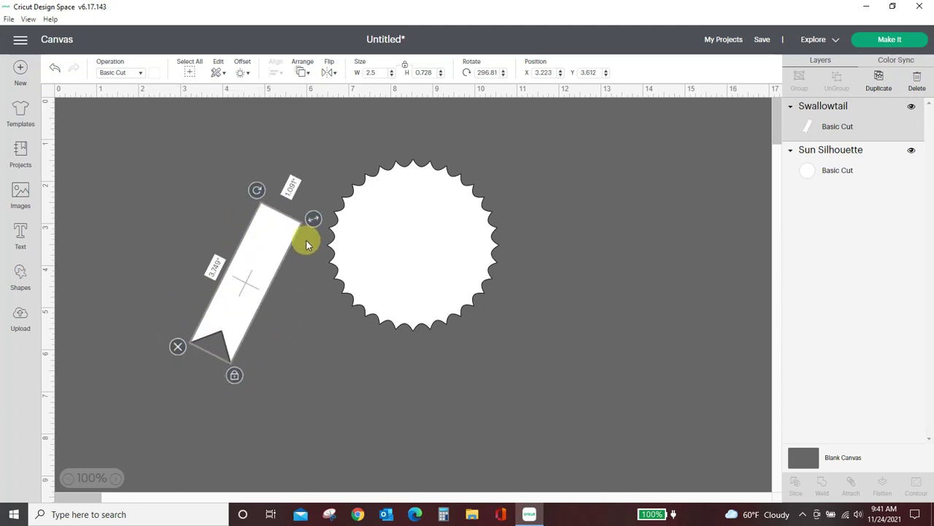
{"action": "left_click_drag", "start_coordinate": [250, 293], "coordinate": [376, 370]}
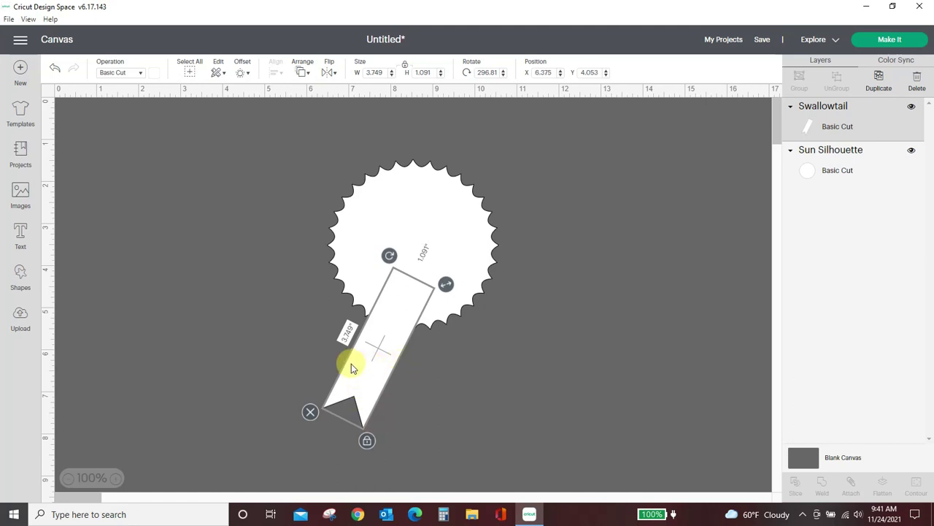
{"action": "left_click_drag", "start_coordinate": [448, 286], "coordinate": [422, 322]}
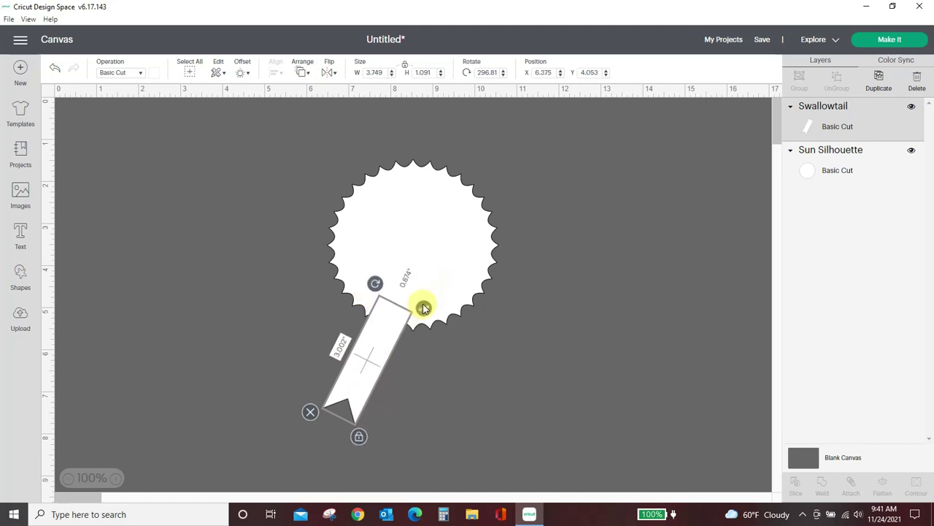
{"action": "left_click_drag", "start_coordinate": [369, 379], "coordinate": [379, 372]}
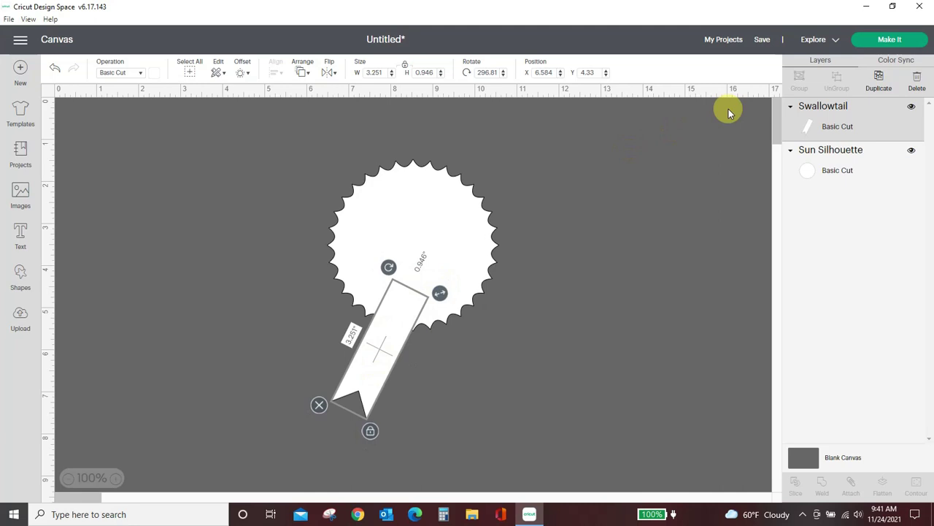
- Duplicate the banner, flip the copy horizontally, and place it crossing the first
{"action": "left_click", "coordinate": [880, 85]}
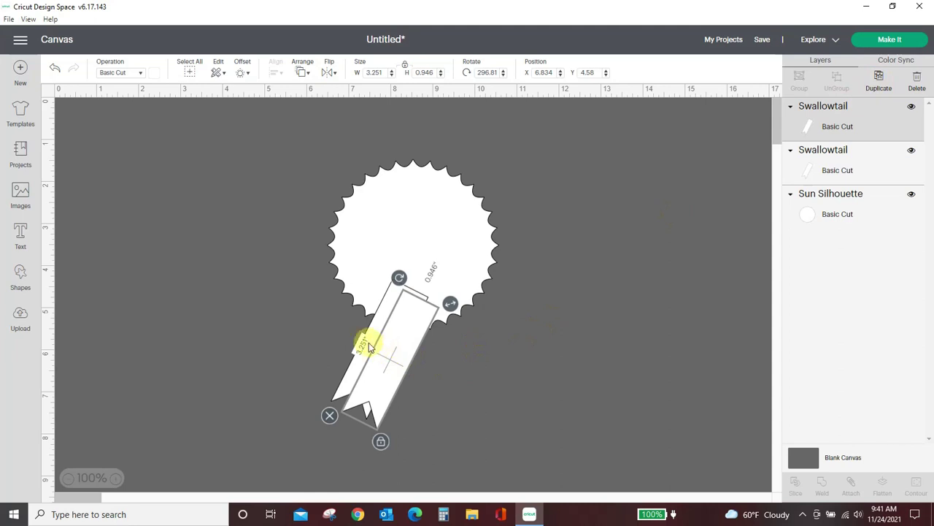
{"action": "left_click", "coordinate": [330, 73]}
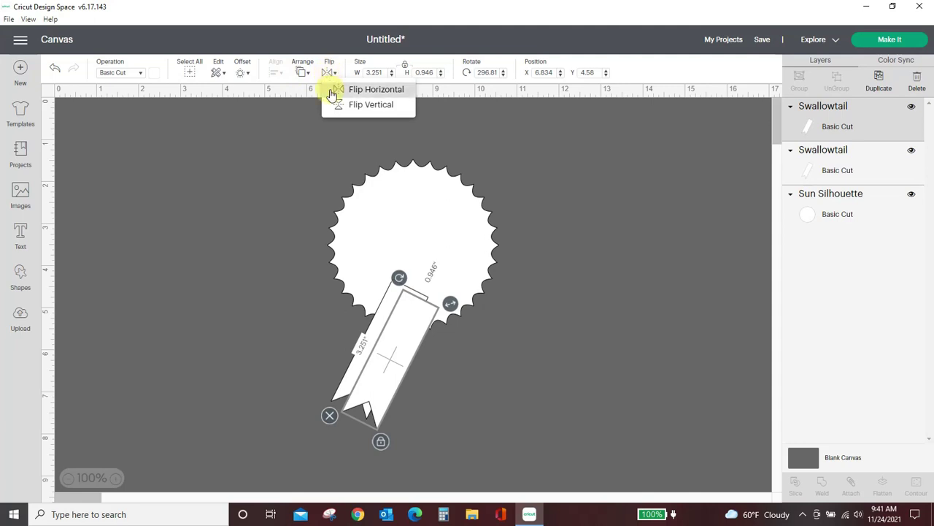
{"action": "left_click", "coordinate": [333, 90]}
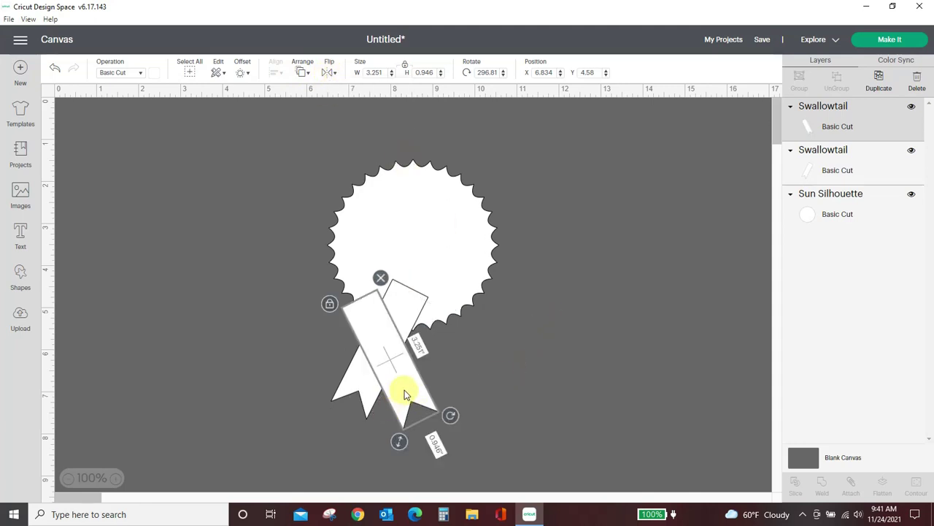
{"action": "left_click_drag", "start_coordinate": [405, 394], "coordinate": [452, 381]}
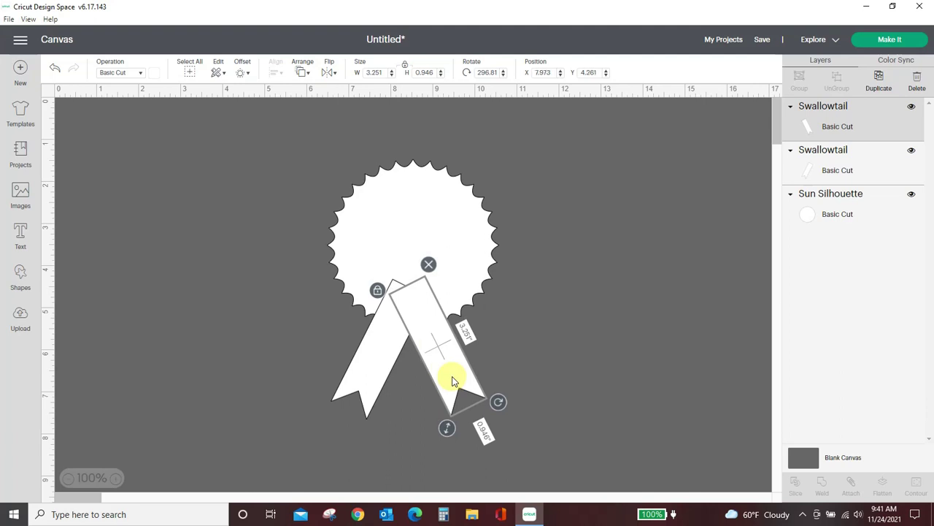
- Align the bottoms of both ribbon tails, then select the scalloped sun
{"action": "left_click", "coordinate": [373, 381], "text": "shift"}
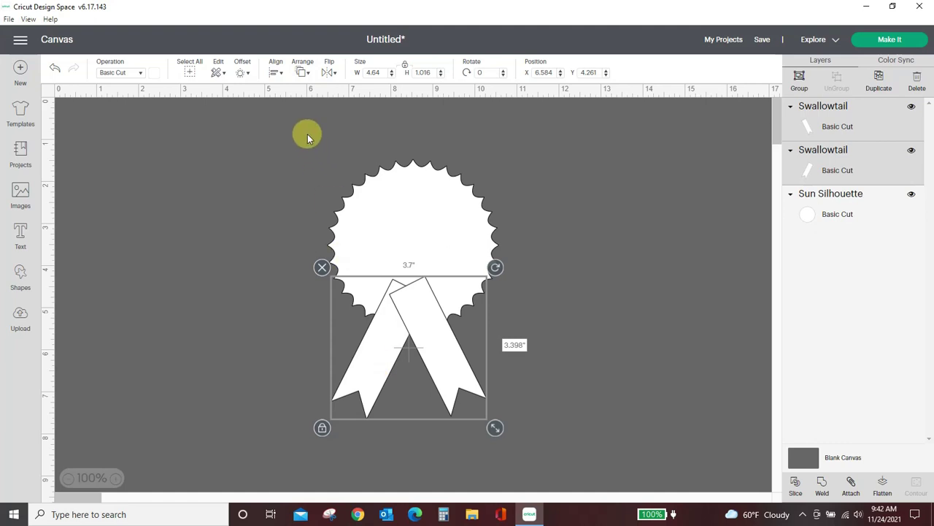
{"action": "left_click", "coordinate": [276, 73]}
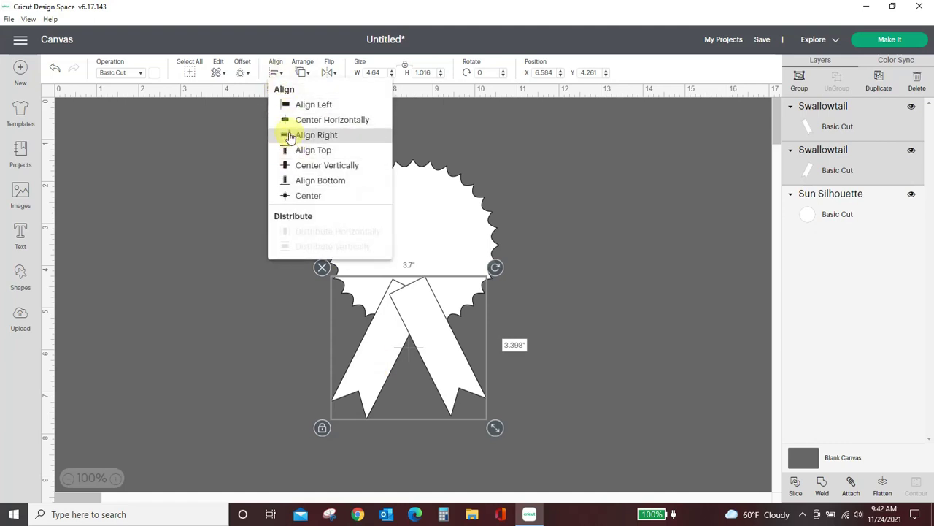
{"action": "left_click", "coordinate": [298, 187]}
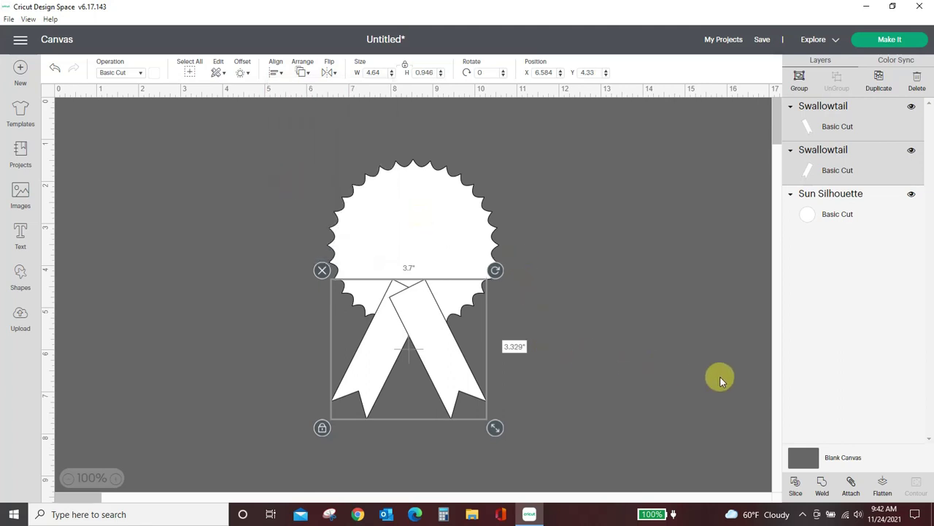
{"action": "left_click", "coordinate": [431, 203]}
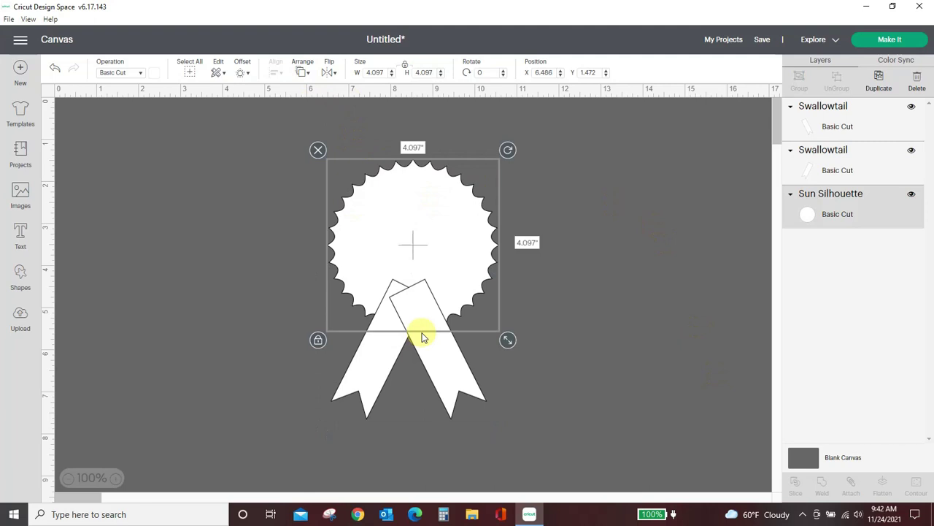
- Bring the scalloped sun to the front of the stacking order
{"action": "left_click", "coordinate": [303, 74]}
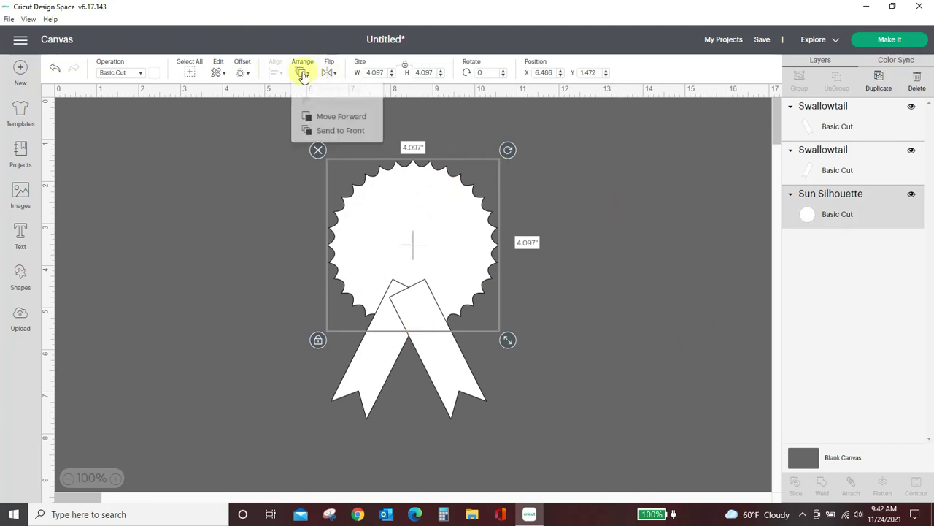
{"action": "left_click", "coordinate": [312, 121]}
{"action": "left_click", "coordinate": [299, 73]}
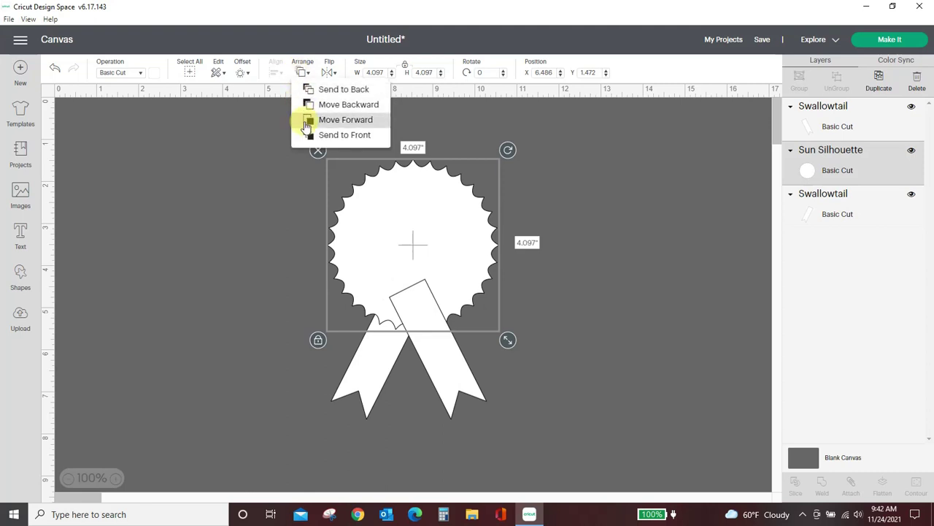
{"action": "left_click", "coordinate": [310, 119]}
{"action": "left_click", "coordinate": [611, 289]}
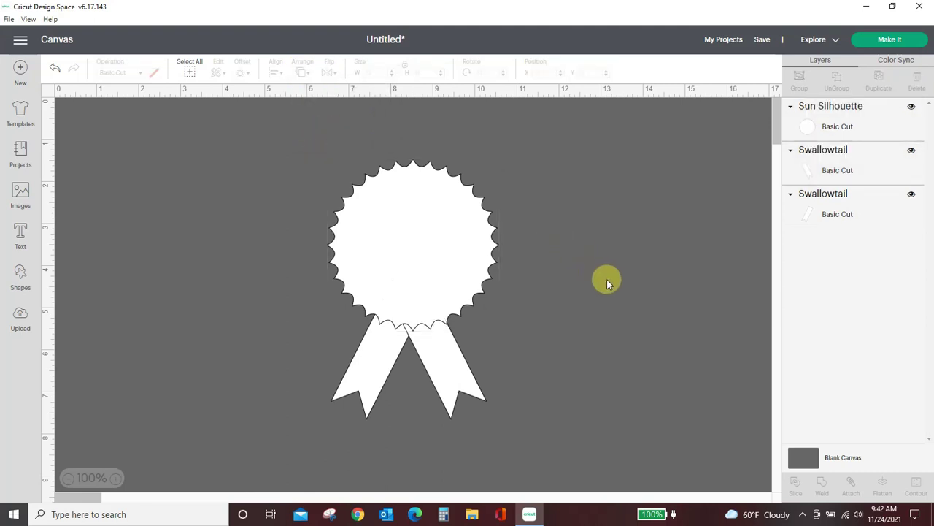
- Weld the two ribbon tails into a single shape
{"action": "left_click", "coordinate": [371, 364]}
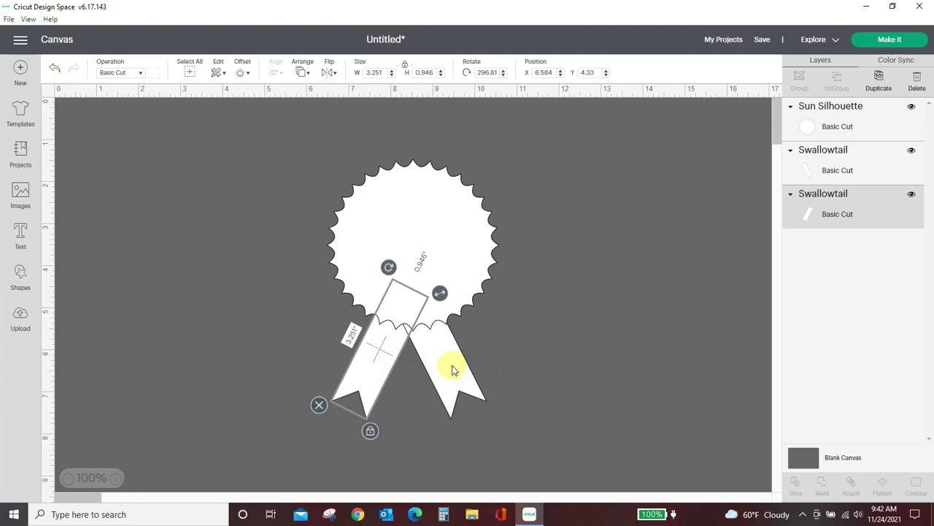
{"action": "left_click", "coordinate": [453, 366], "text": "shift"}
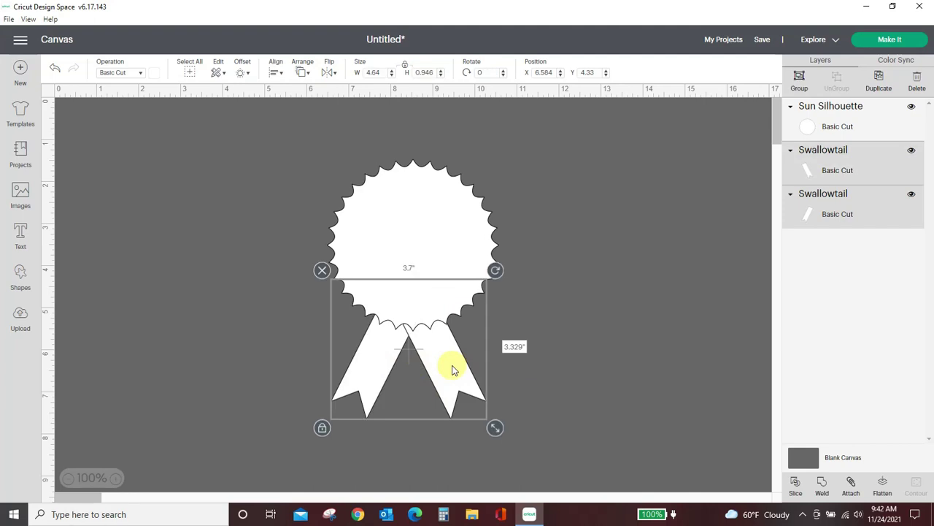
{"action": "left_click", "coordinate": [823, 487]}
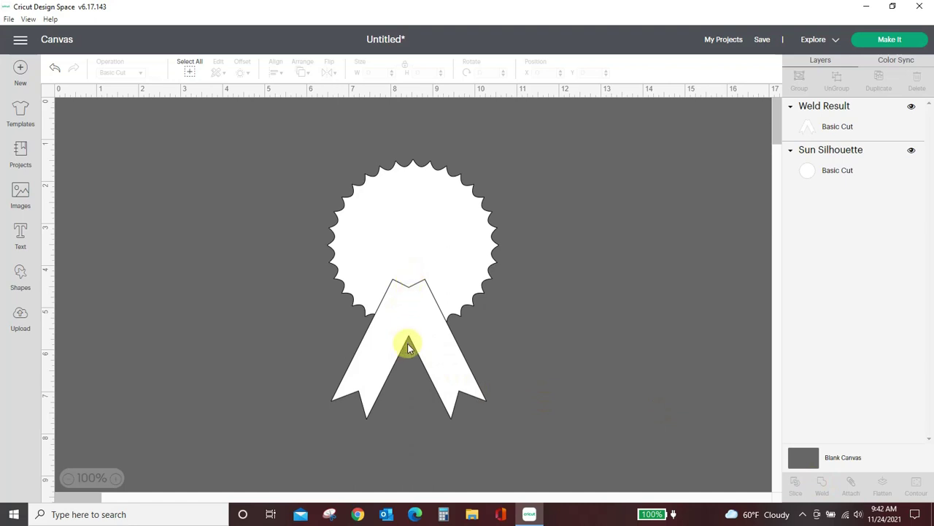
- Move the welded ribbon backward behind the sun and centre it horizontally beneath it
{"action": "left_click", "coordinate": [444, 365]}
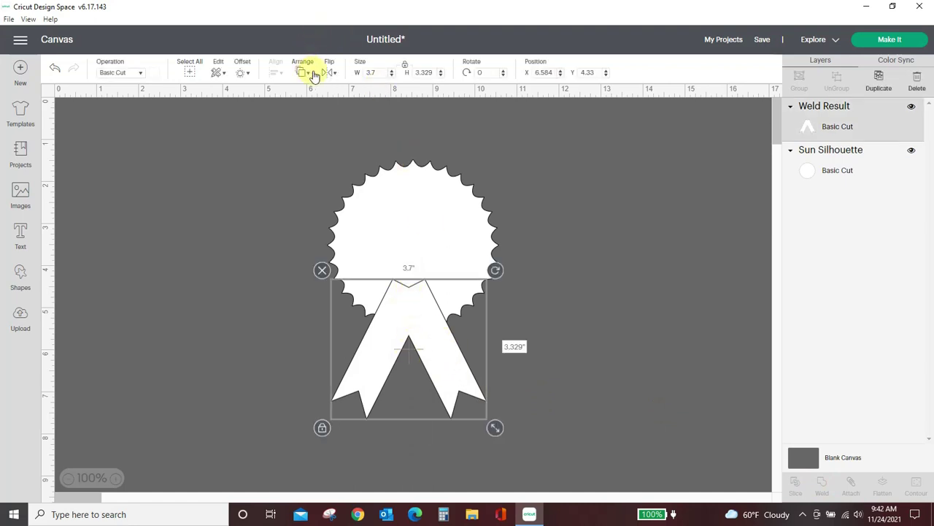
{"action": "left_click", "coordinate": [307, 76]}
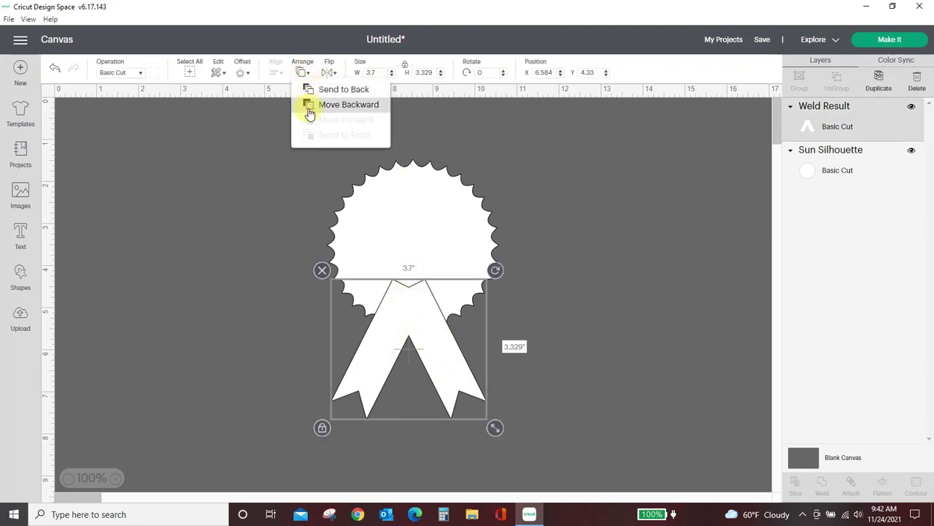
{"action": "left_click", "coordinate": [311, 89]}
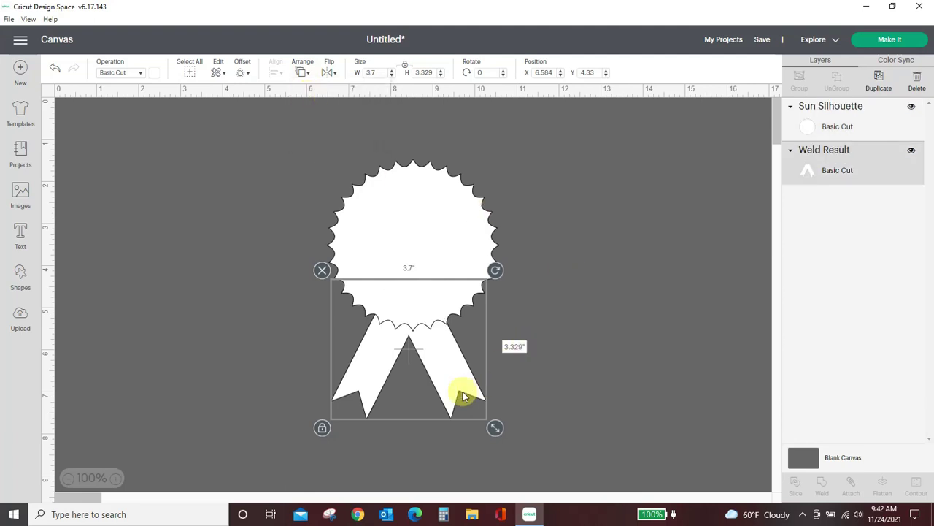
{"action": "left_click_drag", "start_coordinate": [463, 390], "coordinate": [456, 376]}
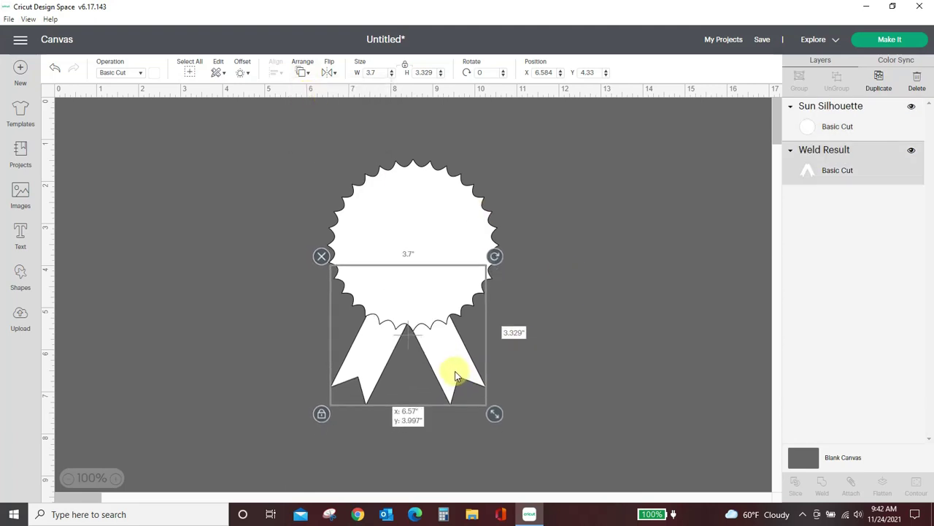
{"action": "left_click", "coordinate": [431, 211], "text": "shift"}
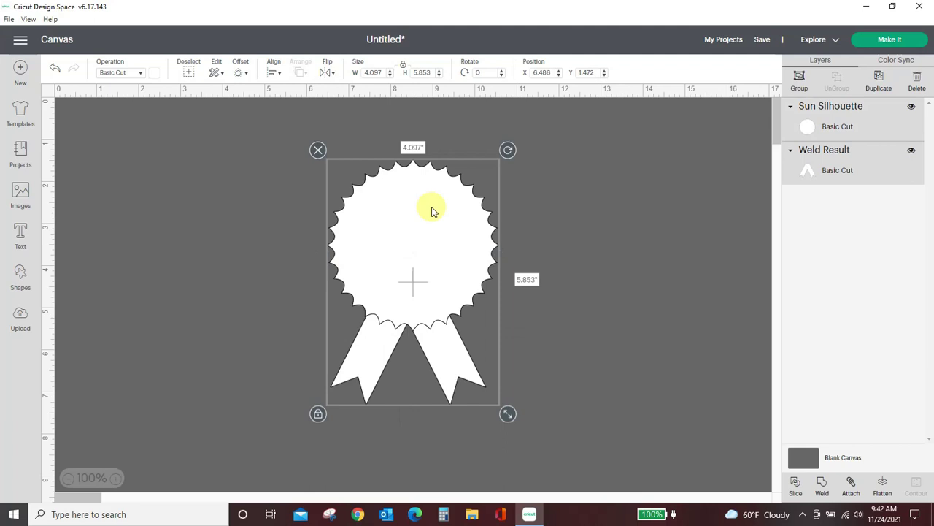
{"action": "left_click", "coordinate": [273, 76]}
{"action": "left_click", "coordinate": [280, 120]}
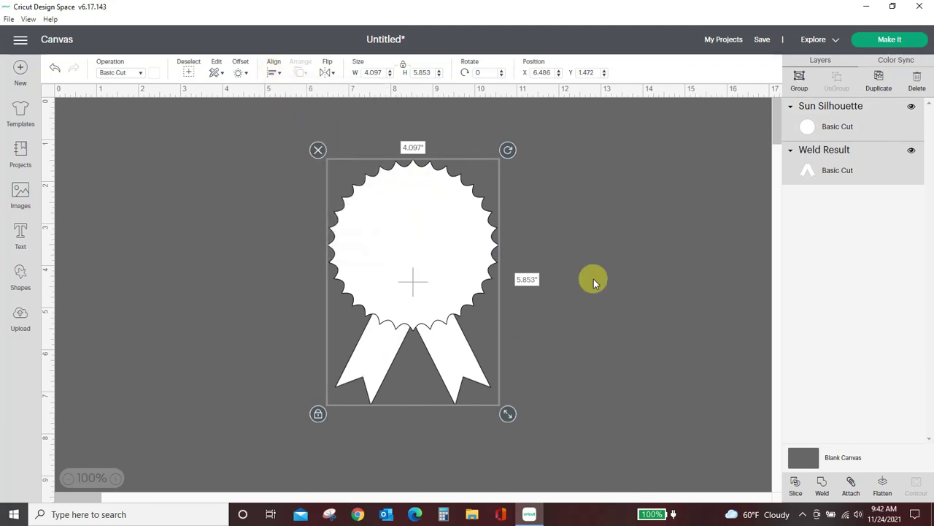
{"action": "left_click", "coordinate": [606, 300]}
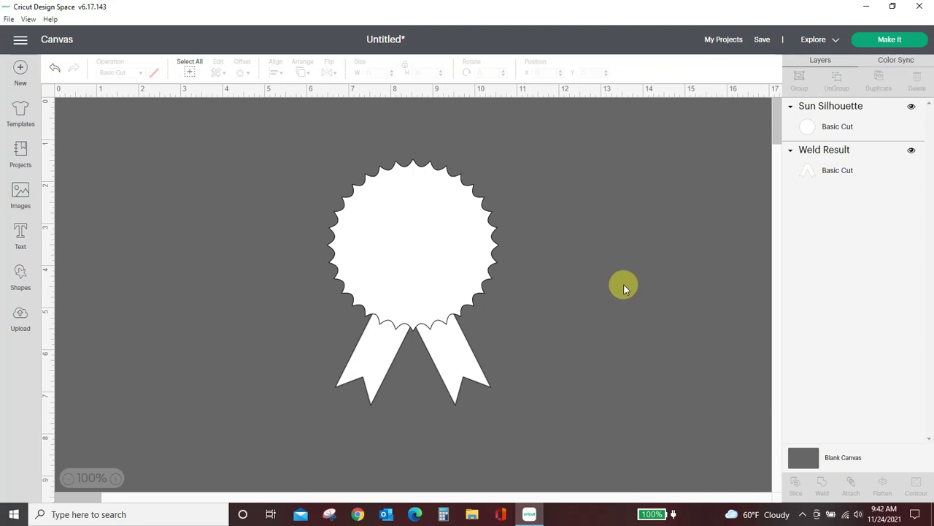
- Colour the scalloped sun yellow, then darken it to a deep gold in Advanced
{"action": "left_click", "coordinate": [432, 245]}
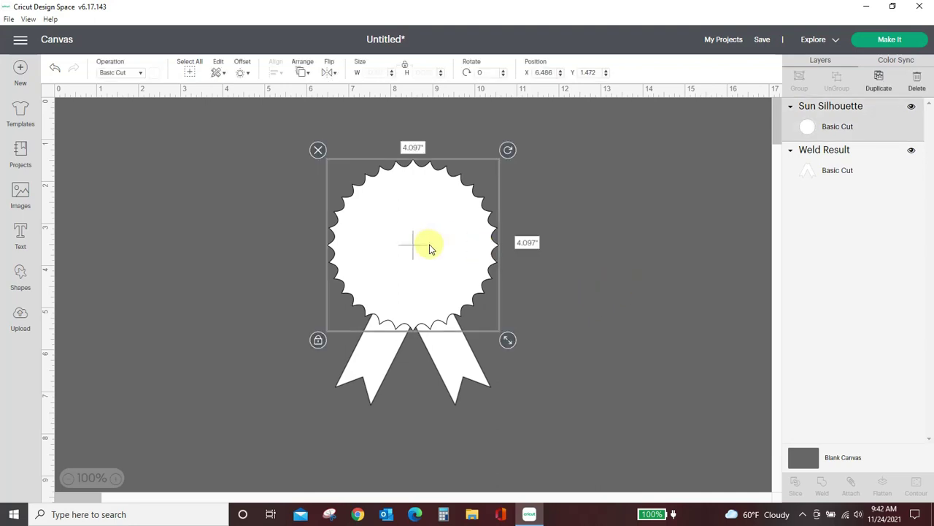
{"action": "left_click", "coordinate": [148, 79]}
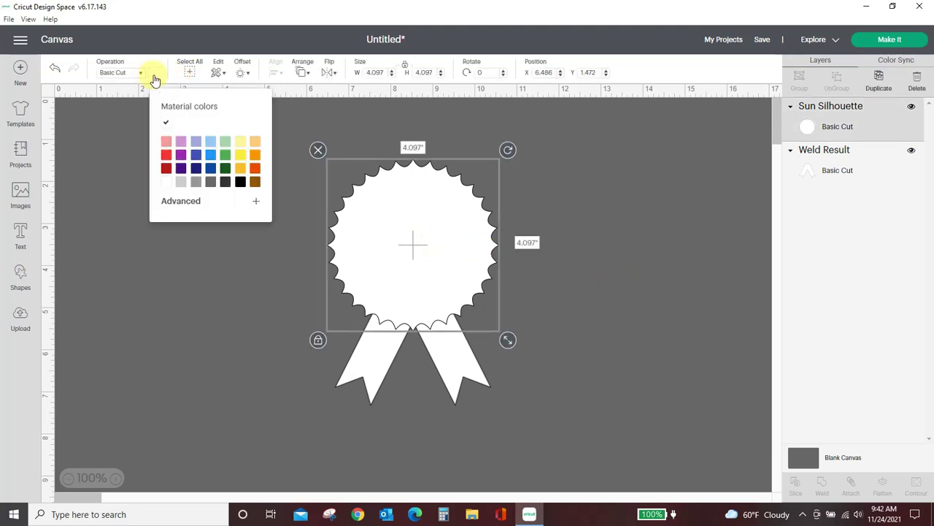
{"action": "left_click", "coordinate": [240, 170]}
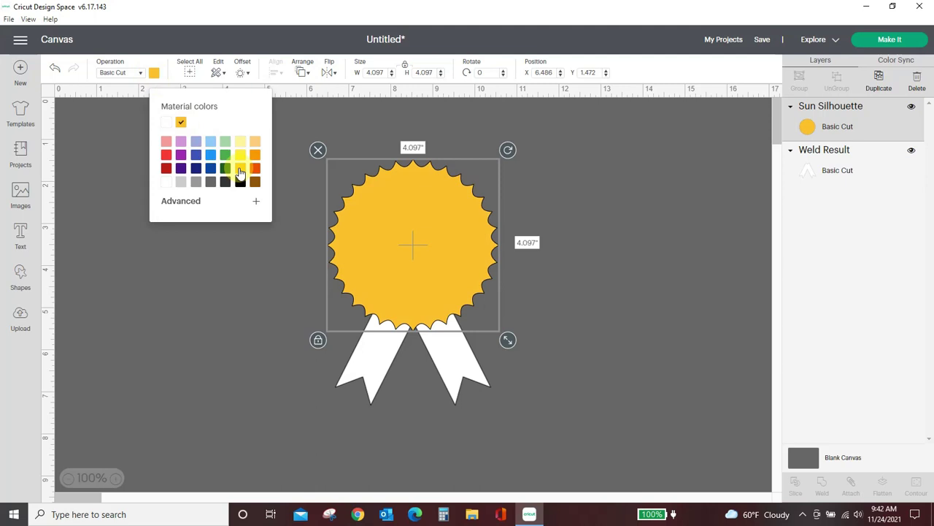
{"action": "left_click", "coordinate": [186, 202]}
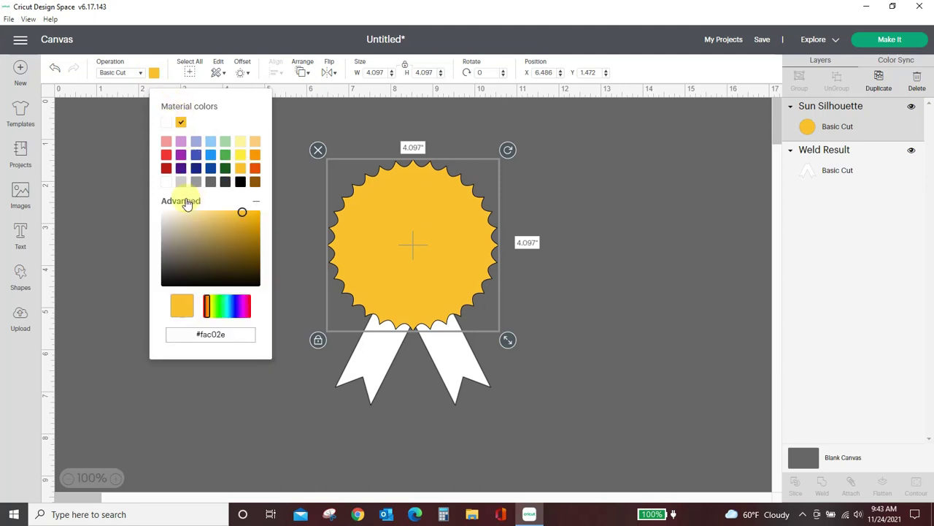
{"action": "mouse_move", "coordinate": [240, 217]}
{"action": "left_mouse_down"}
{"action": "mouse_move", "coordinate": [242, 238]}
{"action": "mouse_move", "coordinate": [231, 240]}
{"action": "left_mouse_up"}
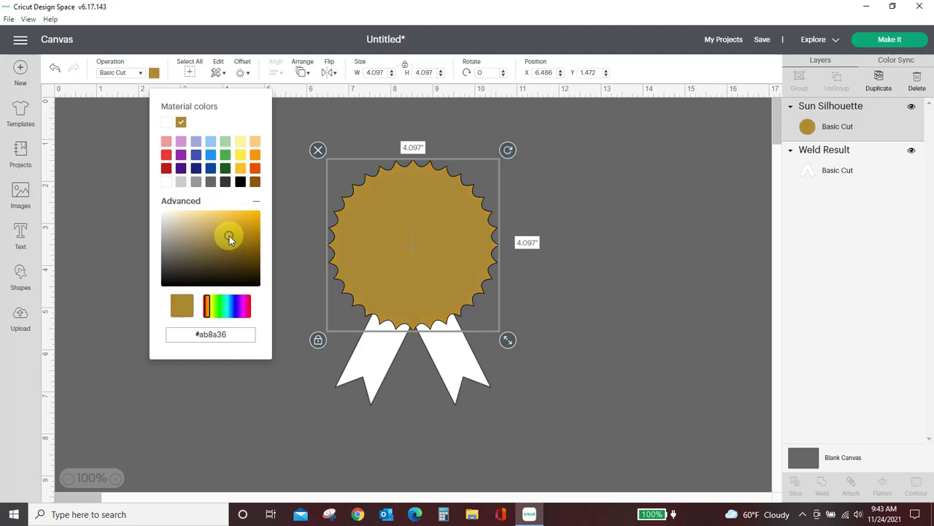
- Give the welded ribbon tails the same gold swatch as the sun
{"action": "left_click", "coordinate": [378, 366]}
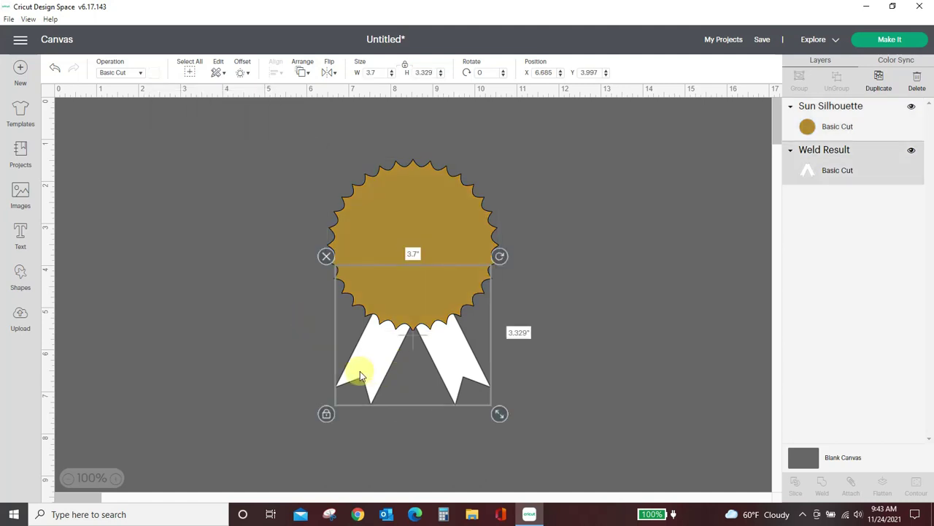
{"action": "left_click", "coordinate": [154, 79]}
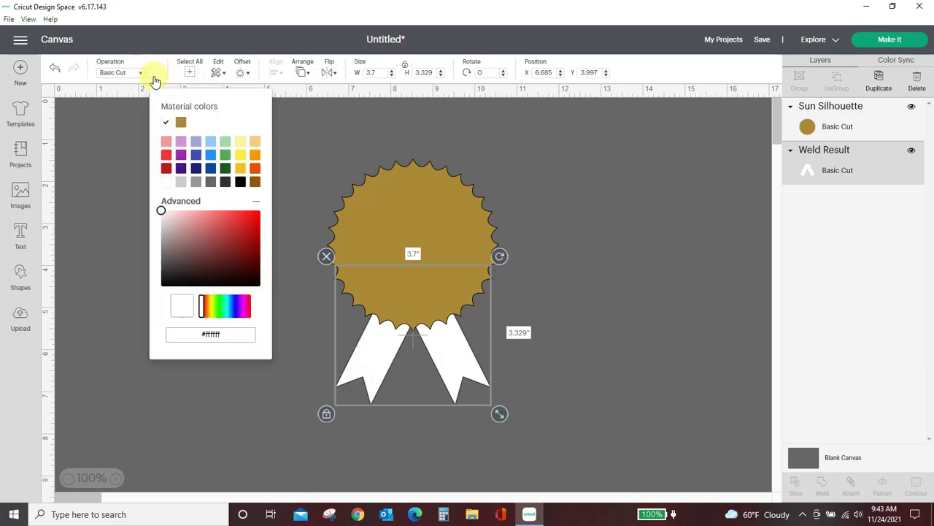
{"action": "left_click", "coordinate": [181, 123]}
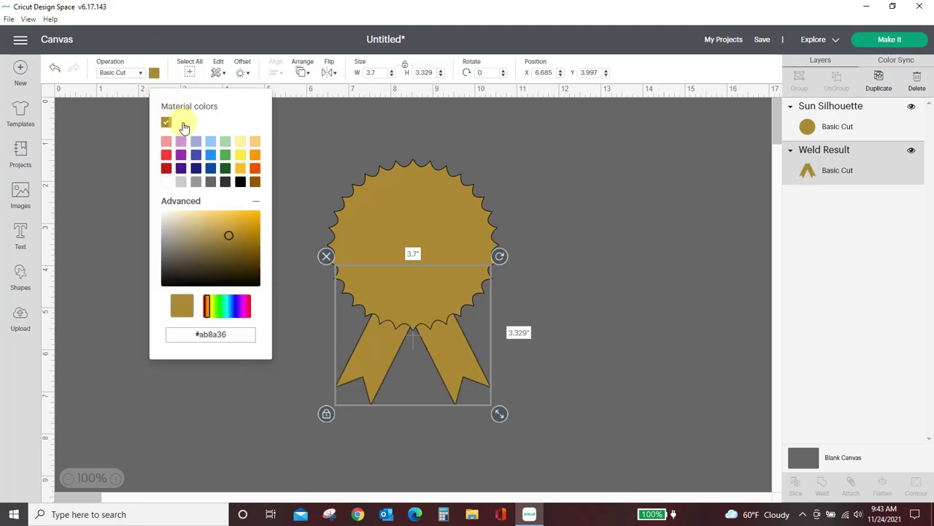
{"action": "left_click", "coordinate": [230, 426]}
{"action": "left_click", "coordinate": [36, 247]}
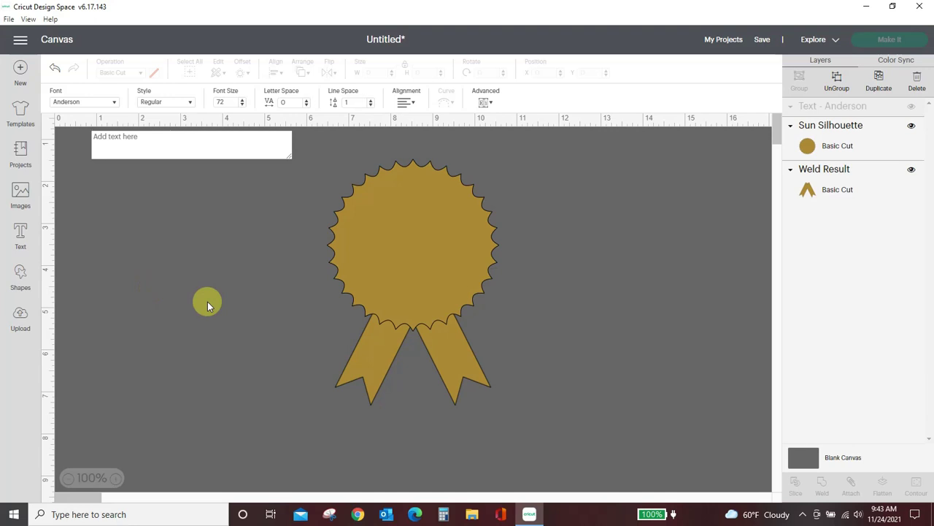
- Add '1st' and 'place' on two centre-aligned lines of text
{"action": "type", "text": "1st plac"}
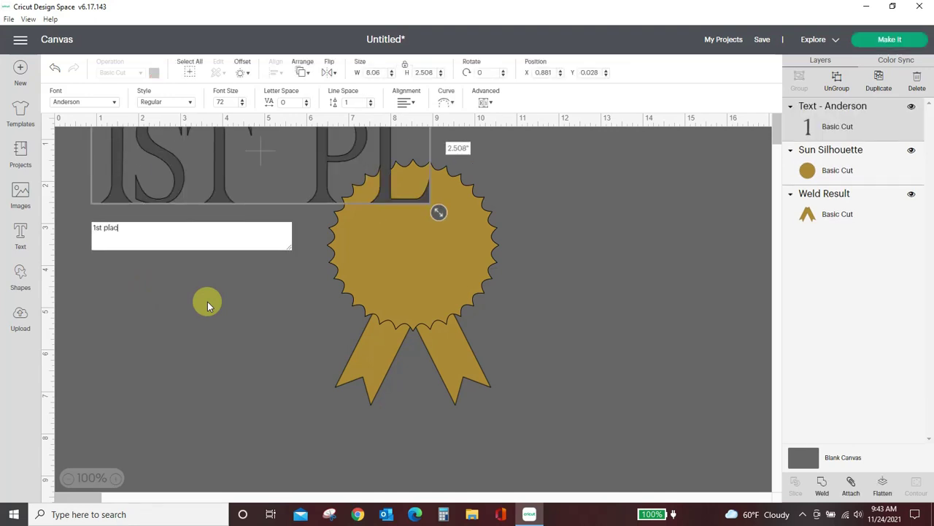
{"action": "key", "text": "BackSpace"}
{"action": "key", "text": "BackSpace"}
{"action": "key", "text": "BackSpace"}
{"action": "key", "text": "BackSpace"}
{"action": "key", "text": "BackSpace"}
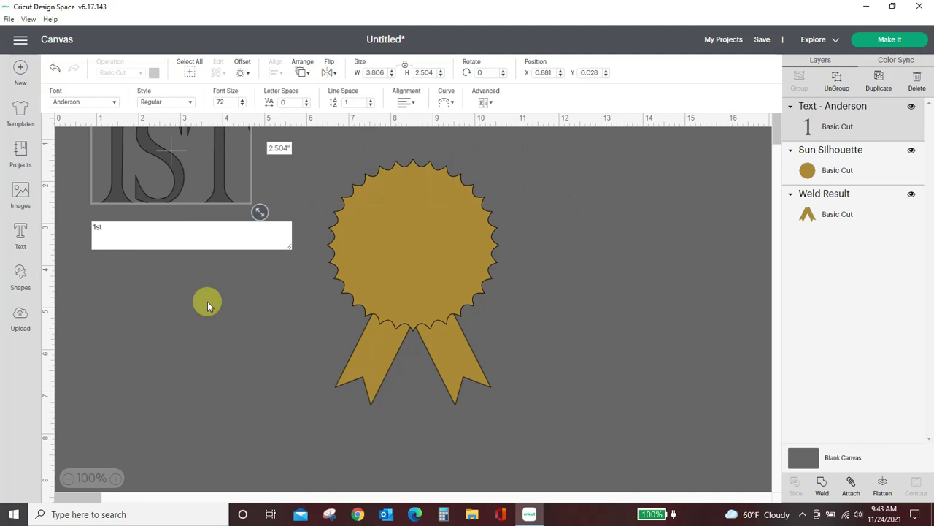
{"action": "type", "text": "place"}
{"action": "key", "text": "BackSpace"}
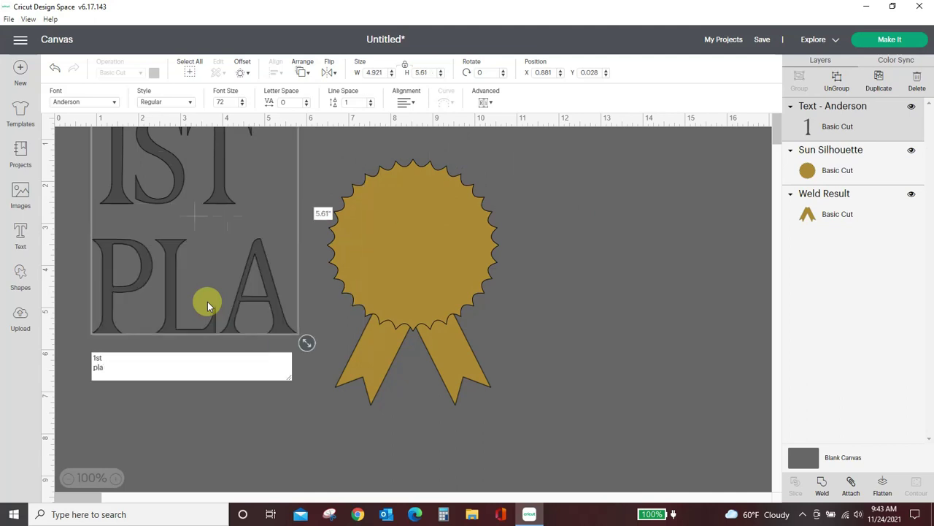
{"action": "type", "text": "ce"}
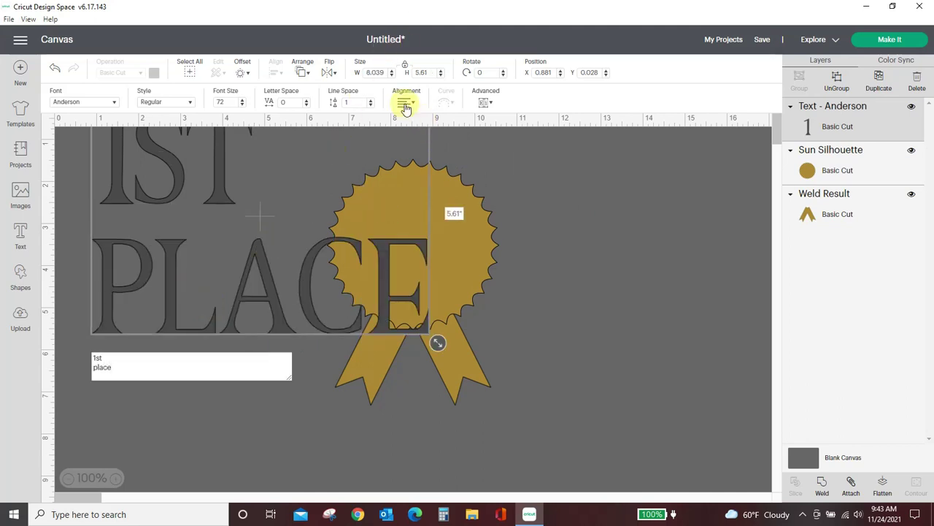
{"action": "left_click", "coordinate": [406, 105]}
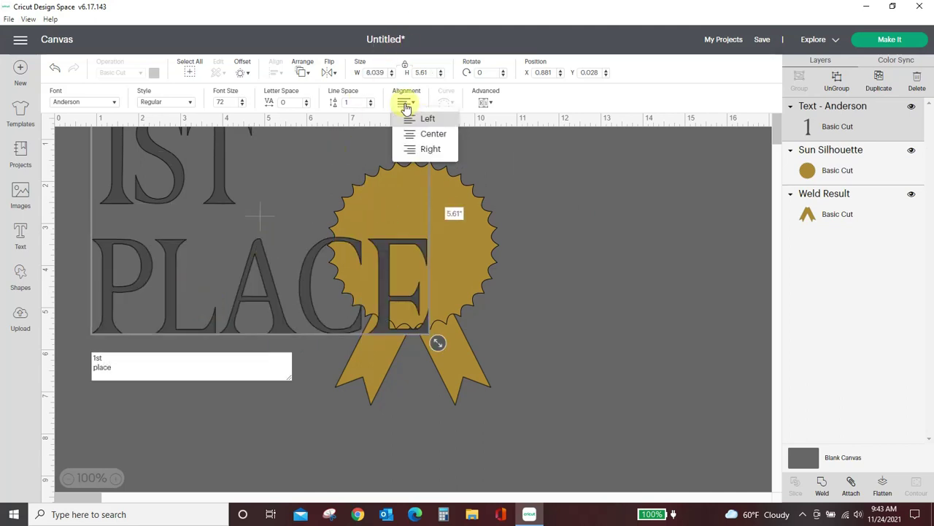
{"action": "left_click", "coordinate": [431, 133]}
- Shrink the 1ST PLACE text to fit centred on the medallion and colour it black
{"action": "mouse_move", "coordinate": [440, 343]}
{"action": "left_mouse_down"}
{"action": "mouse_move", "coordinate": [318, 260]}
{"action": "mouse_move", "coordinate": [504, 296]}
{"action": "left_mouse_up"}
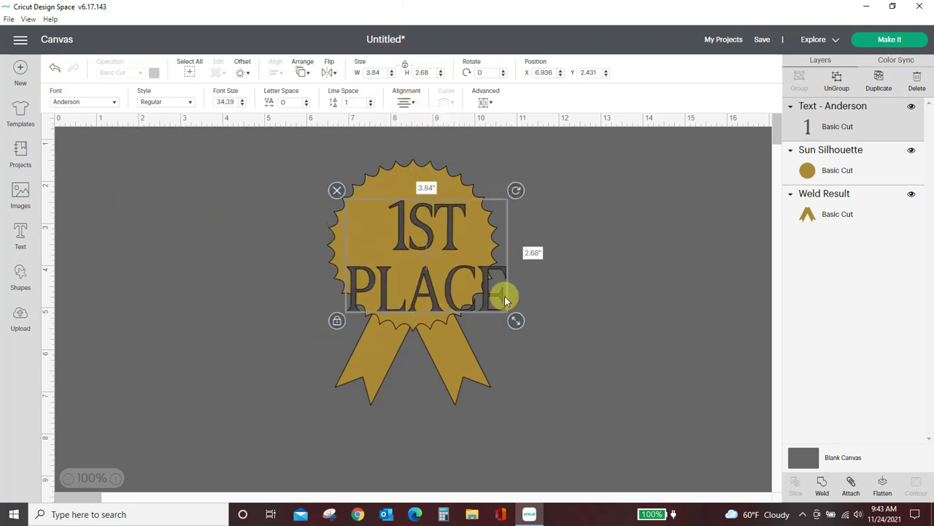
{"action": "left_click_drag", "start_coordinate": [525, 326], "coordinate": [490, 303]}
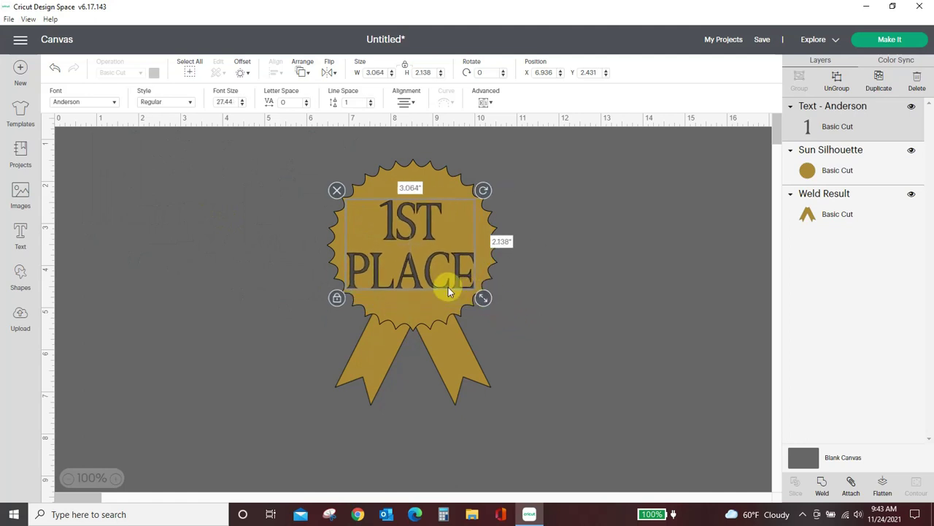
{"action": "left_click_drag", "start_coordinate": [432, 286], "coordinate": [433, 283]}
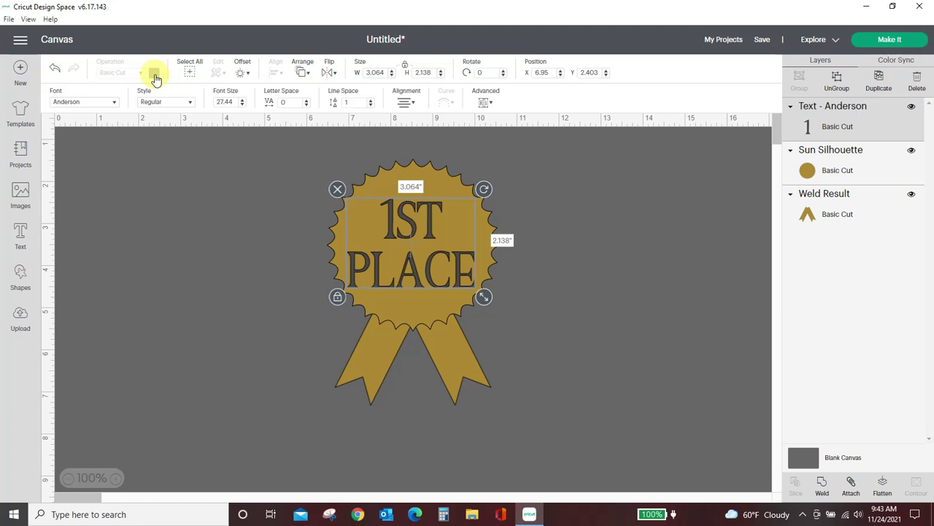
{"action": "left_click", "coordinate": [171, 246]}
{"action": "left_click", "coordinate": [417, 226]}
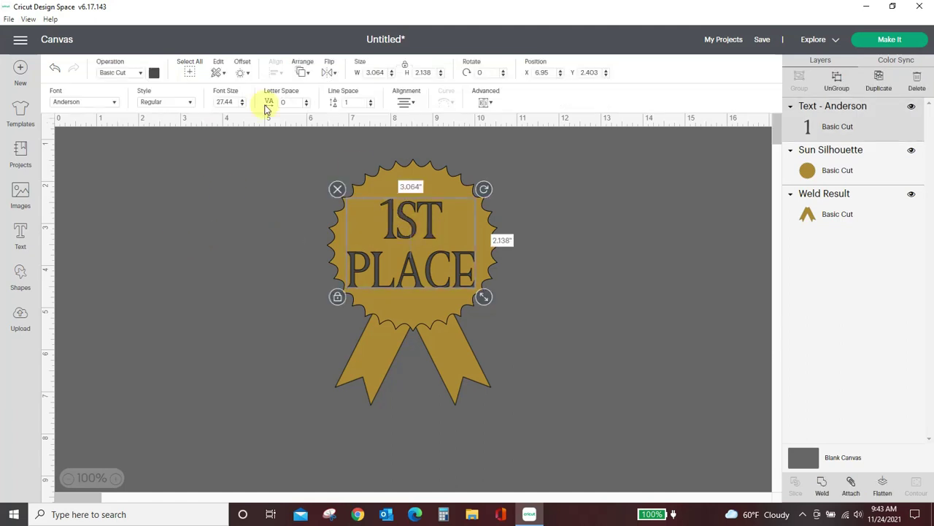
{"action": "left_click", "coordinate": [155, 72]}
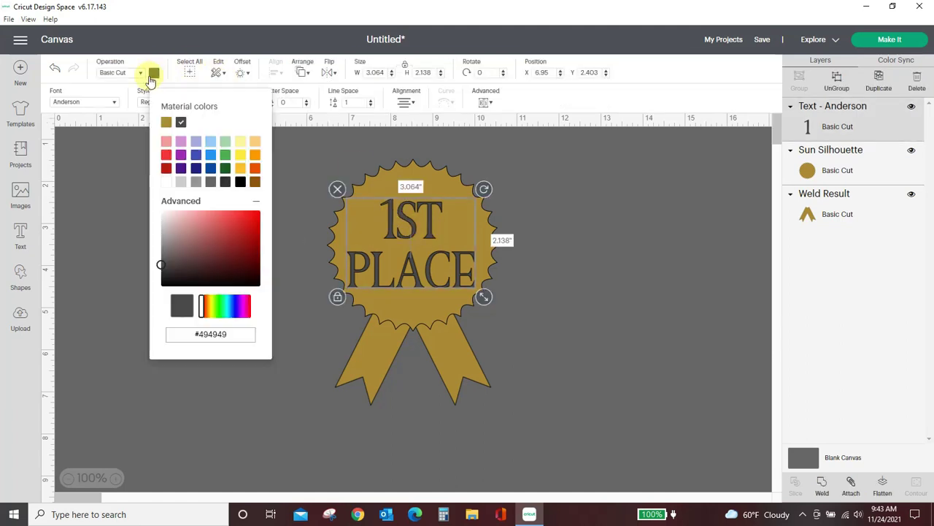
{"action": "left_click", "coordinate": [240, 183]}
{"action": "left_click", "coordinate": [291, 353]}
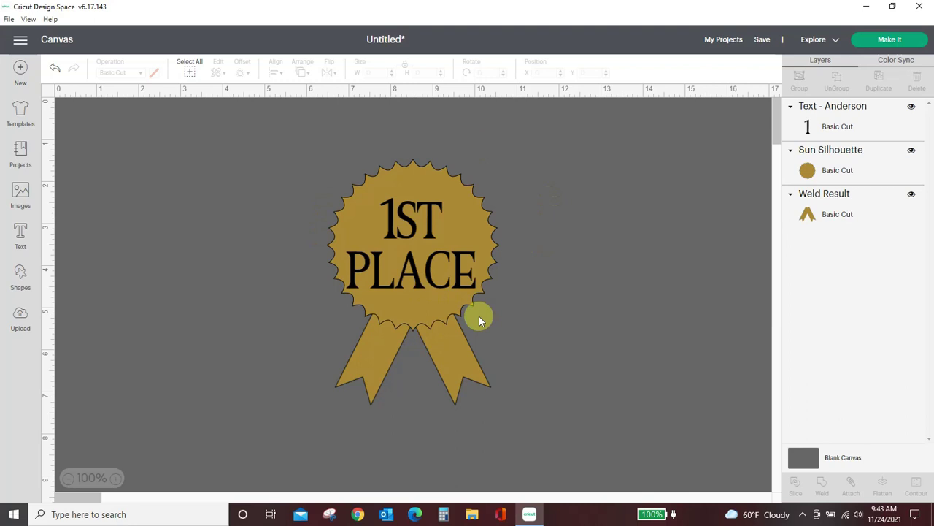
- Delete the ribbon tails and the rest of the award design from the canvas
{"action": "left_click", "coordinate": [452, 363]}
{"action": "key", "text": "Delete"}
{"action": "left_click", "coordinate": [439, 278]}
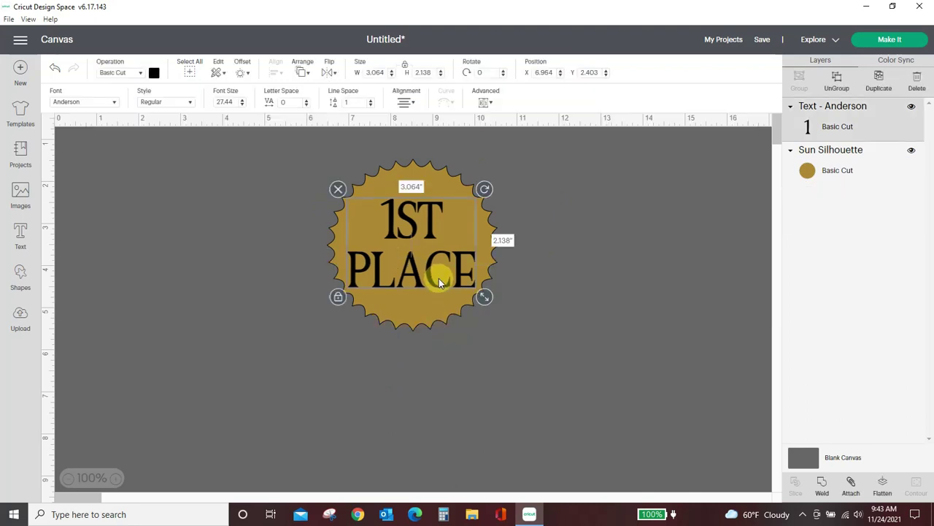
{"action": "key", "text": "Delete"}
{"action": "key", "text": "Delete"}
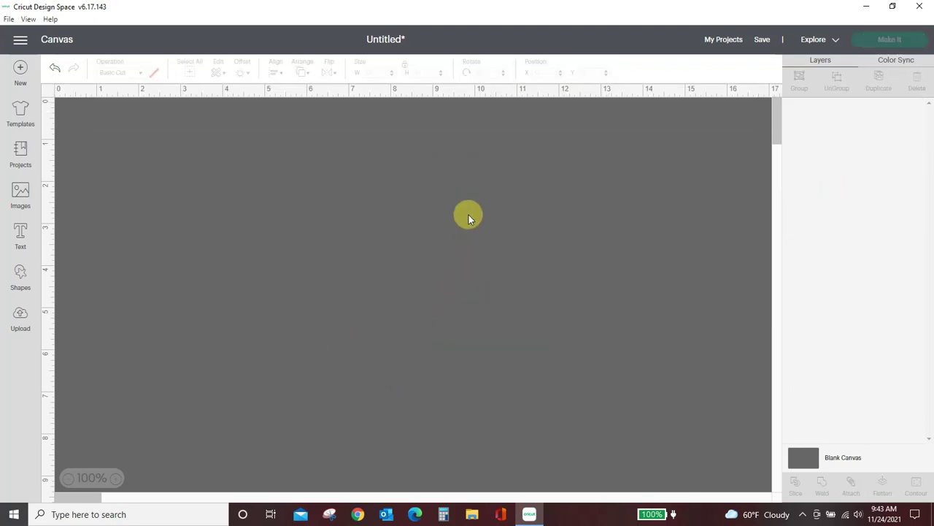
- Insert a Ribbon Banner shape and enlarge it to about 11.55 by 3.95 inches
{"action": "left_click", "coordinate": [20, 275]}
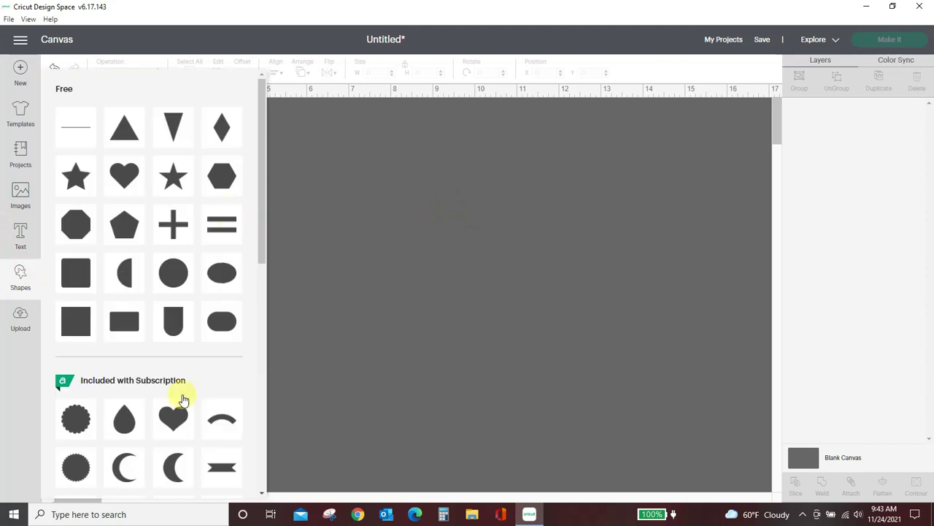
{"action": "scroll", "coordinate": [142, 420], "scroll_direction": "down", "scroll_amount": 1}
{"action": "scroll", "coordinate": [146, 405], "scroll_direction": "down", "scroll_amount": 4}
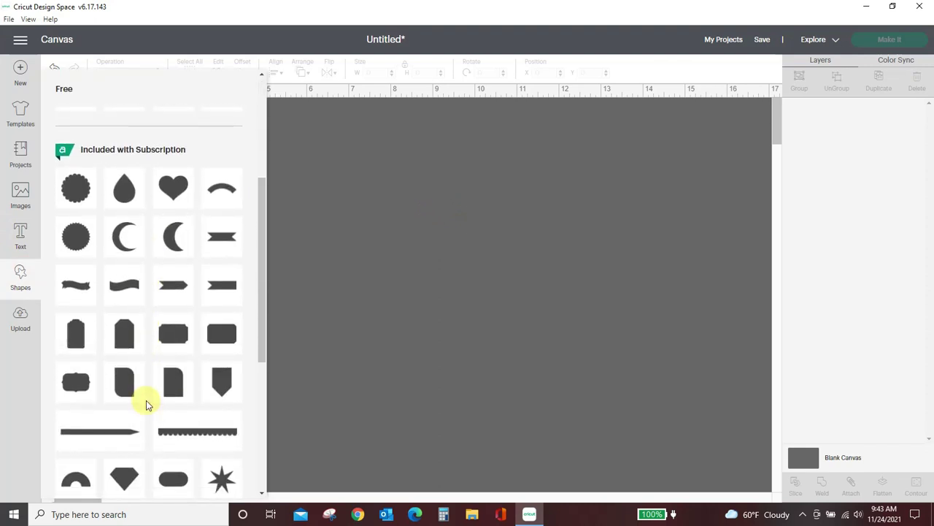
{"action": "left_click", "coordinate": [95, 284]}
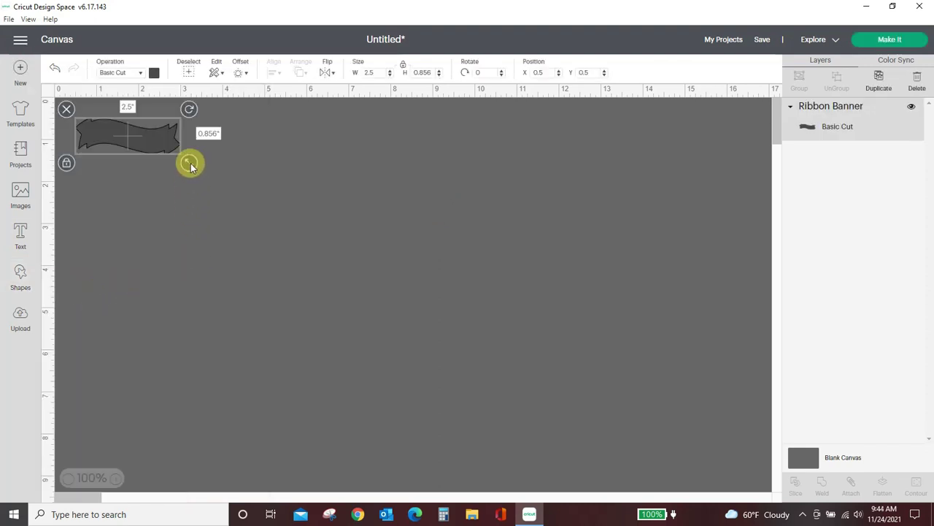
{"action": "left_click_drag", "start_coordinate": [190, 163], "coordinate": [390, 292]}
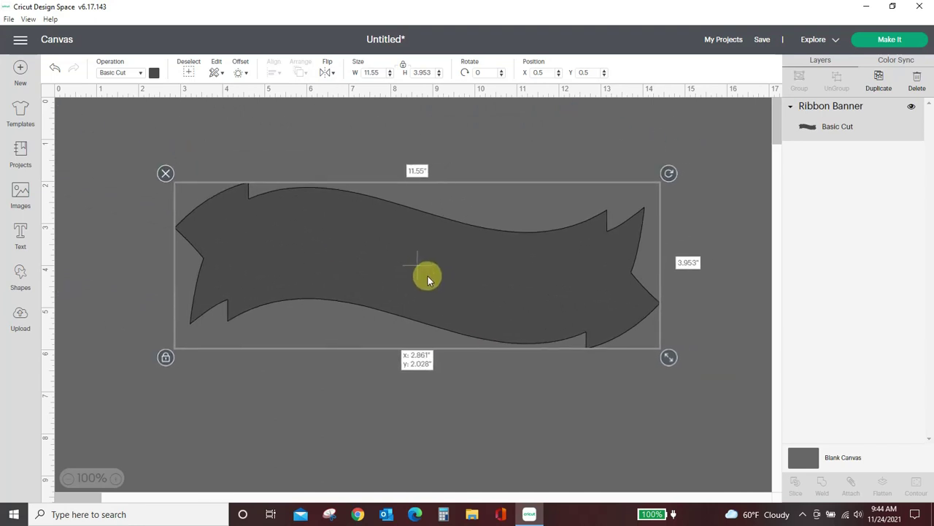
- Centre the banner and place a Tilde shape, about 6.98 by 2.79 inches, across its middle
{"action": "left_click_drag", "start_coordinate": [363, 228], "coordinate": [458, 289]}
{"action": "left_click", "coordinate": [18, 277]}
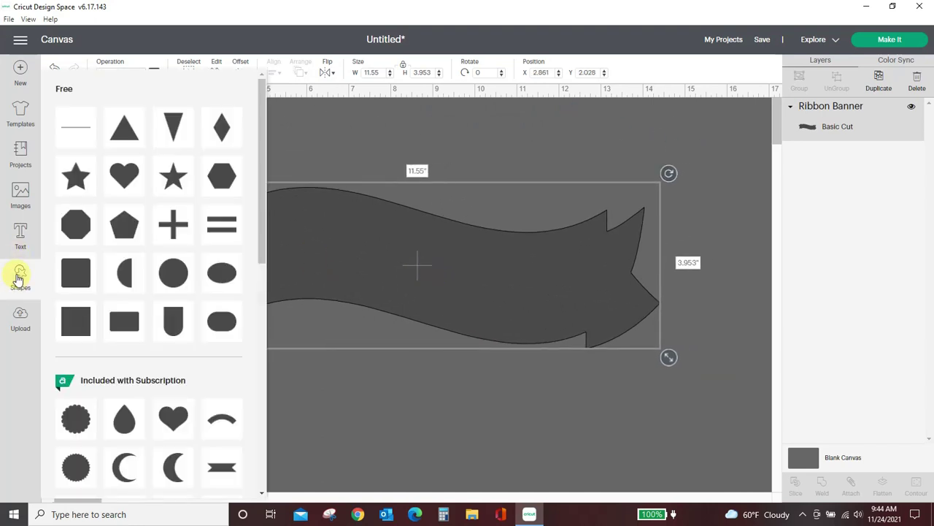
{"action": "scroll", "coordinate": [129, 344], "scroll_direction": "down", "scroll_amount": 2}
{"action": "scroll", "coordinate": [117, 354], "scroll_direction": "down", "scroll_amount": 1}
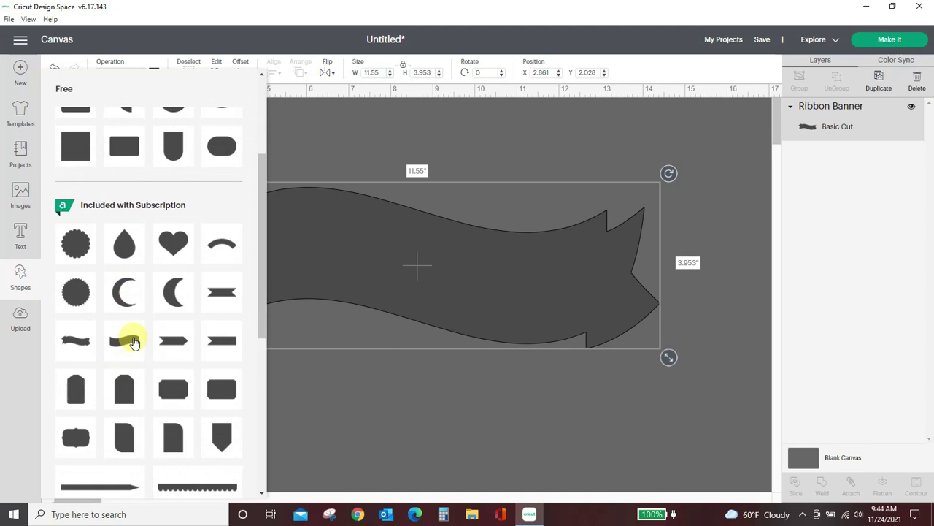
{"action": "left_click", "coordinate": [130, 340]}
{"action": "mouse_move", "coordinate": [153, 164]}
{"action": "left_mouse_down"}
{"action": "mouse_move", "coordinate": [257, 182]}
{"action": "mouse_move", "coordinate": [380, 323]}
{"action": "mouse_move", "coordinate": [480, 388]}
{"action": "left_mouse_up"}
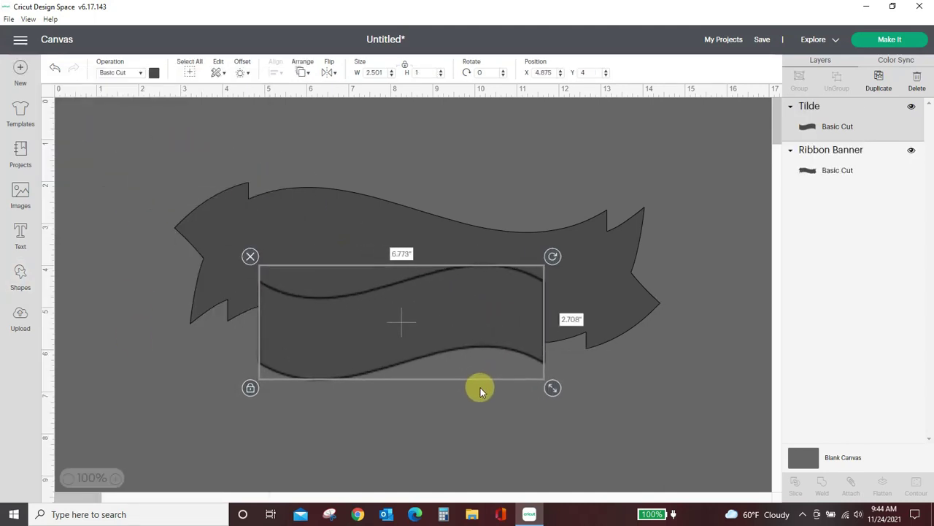
- Make the Ribbon Banner white and the Tilde pink
{"action": "left_click", "coordinate": [259, 219]}
{"action": "left_click", "coordinate": [153, 73]}
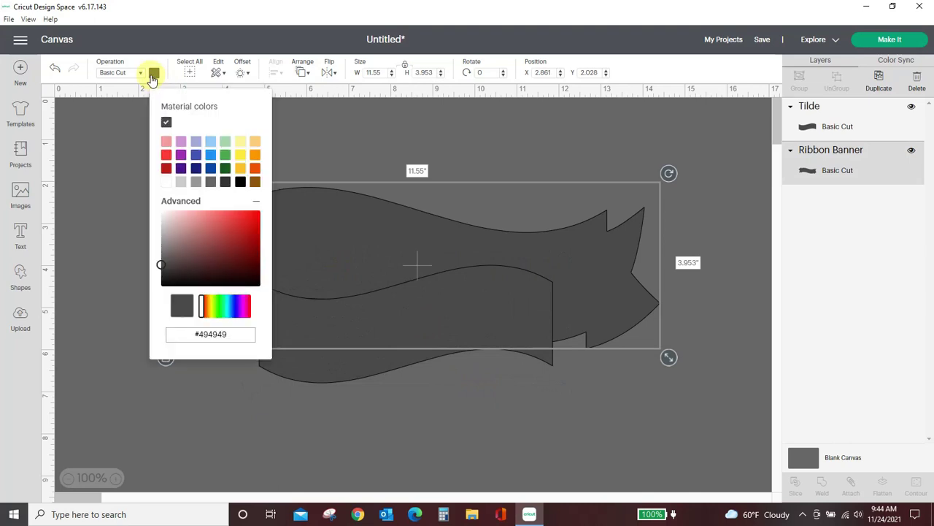
{"action": "left_click", "coordinate": [165, 183]}
{"action": "left_click", "coordinate": [336, 327]}
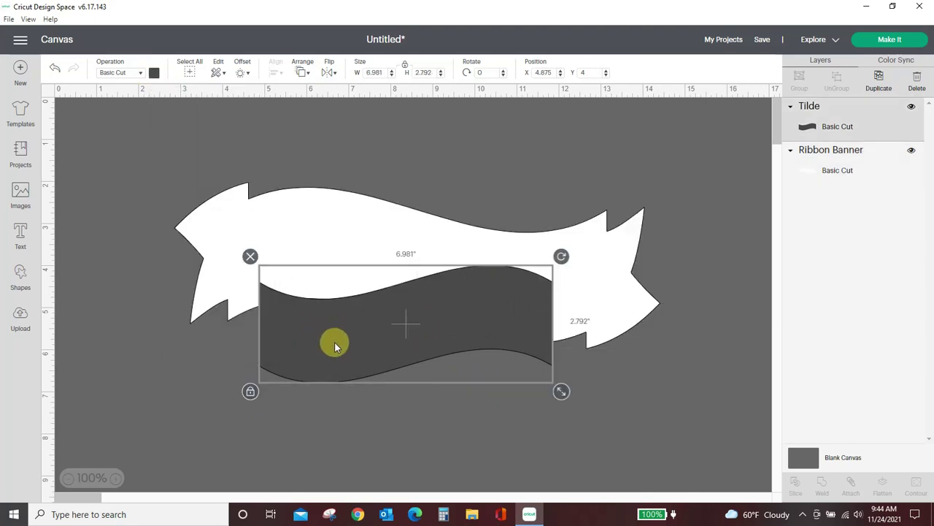
{"action": "left_click", "coordinate": [153, 73]}
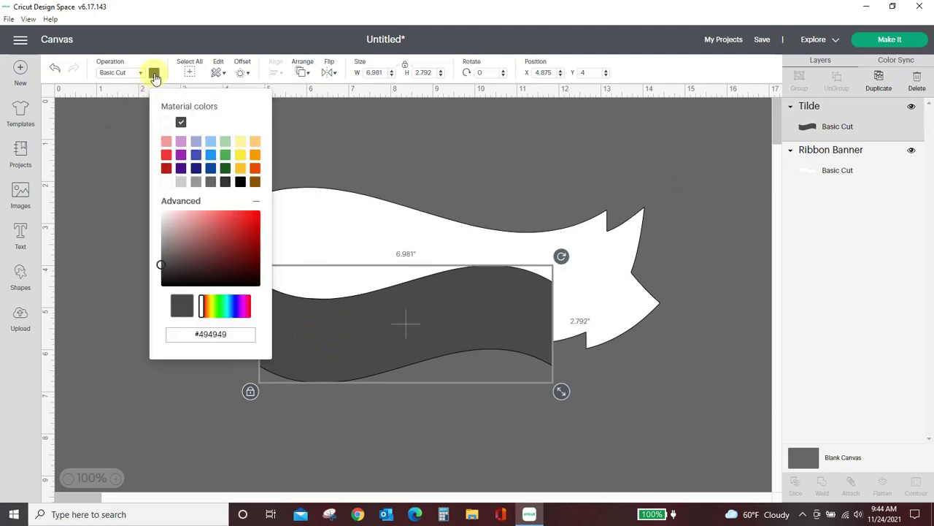
{"action": "left_click", "coordinate": [166, 144]}
- Nudge the pink Tilde into place and flip it horizontally
{"action": "left_click", "coordinate": [120, 420]}
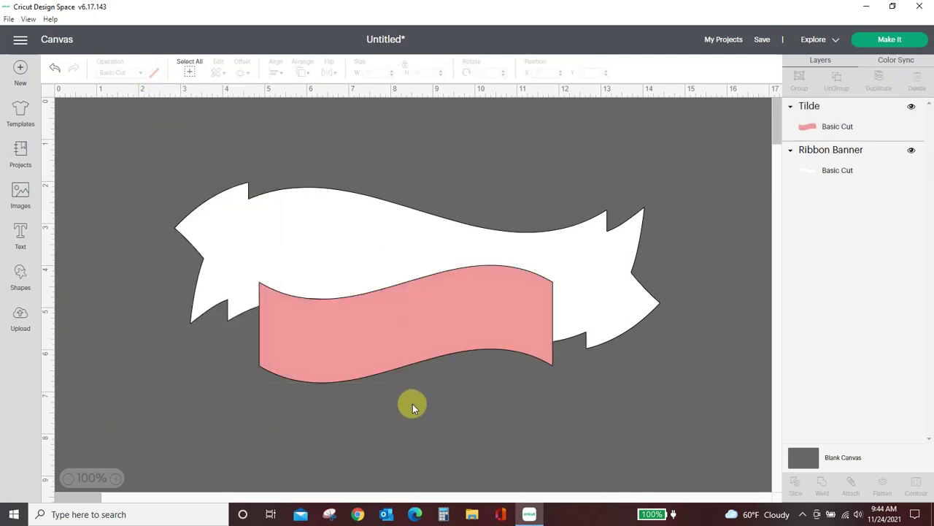
{"action": "left_click_drag", "start_coordinate": [385, 341], "coordinate": [400, 310]}
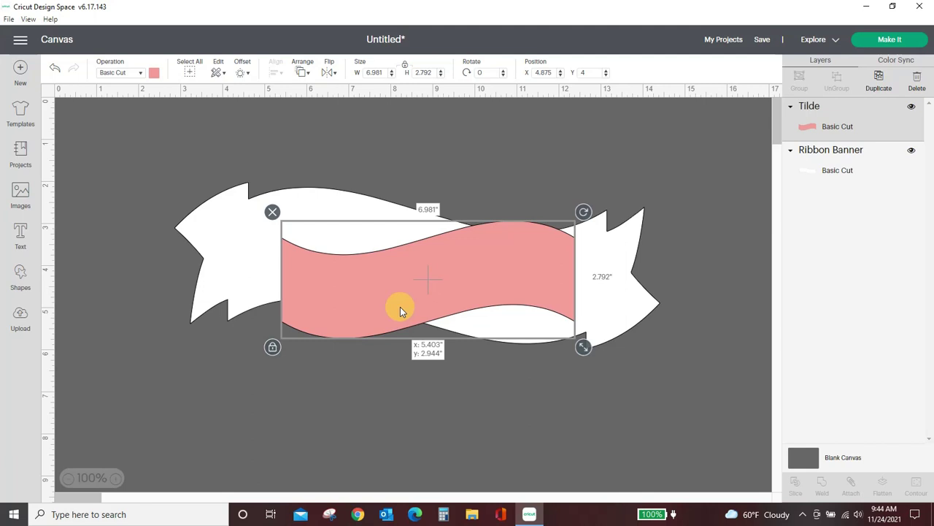
{"action": "left_click_drag", "start_coordinate": [400, 307], "coordinate": [398, 303]}
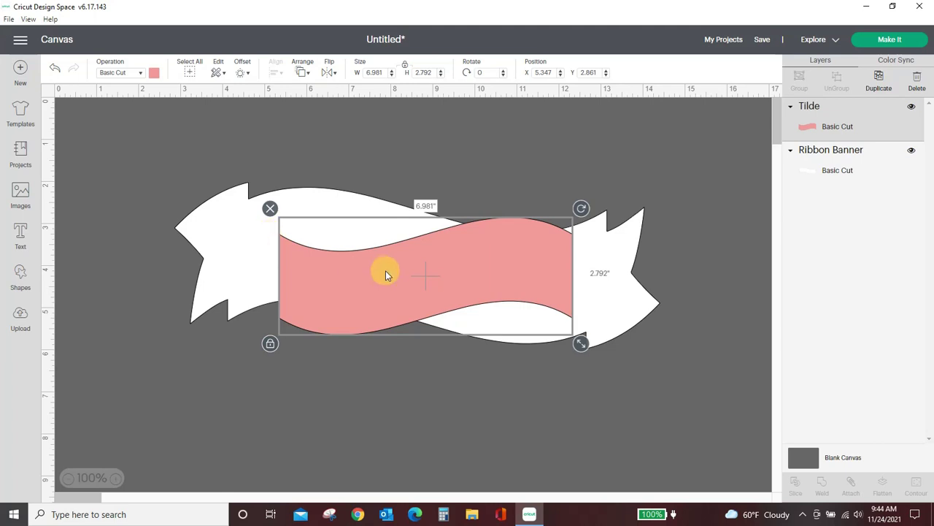
{"action": "left_click", "coordinate": [328, 73]}
{"action": "left_click", "coordinate": [331, 89]}
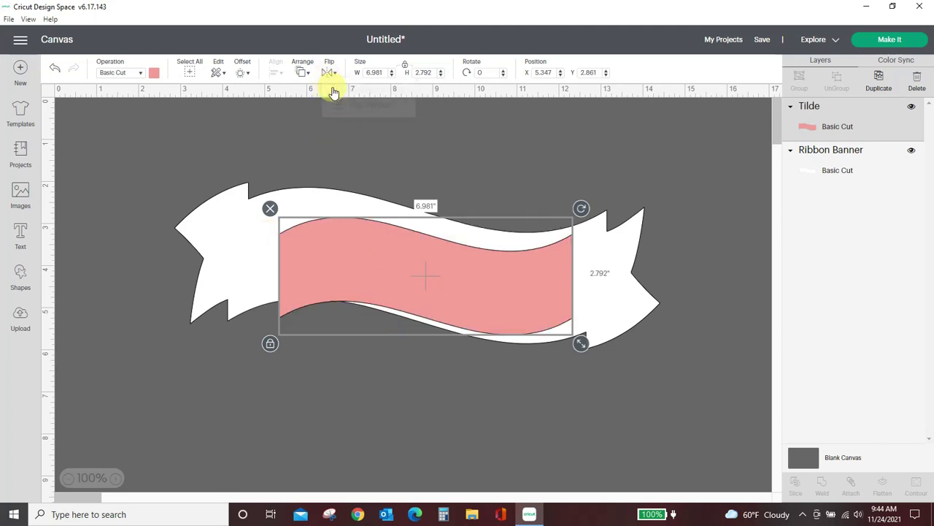
- Raise the white Ribbon Banner and move the Tilde up and left onto its upper wave
{"action": "left_click_drag", "start_coordinate": [355, 276], "coordinate": [323, 243]}
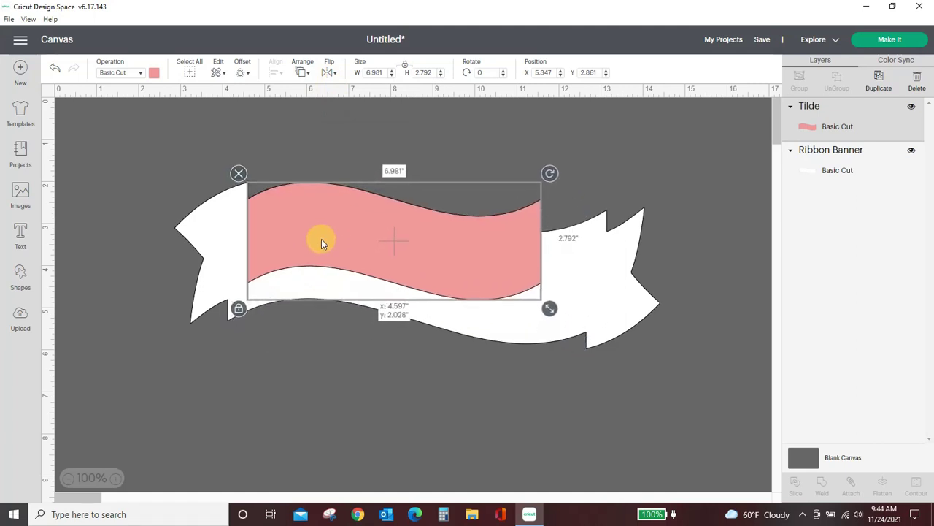
{"action": "left_click_drag", "start_coordinate": [323, 243], "coordinate": [331, 243]}
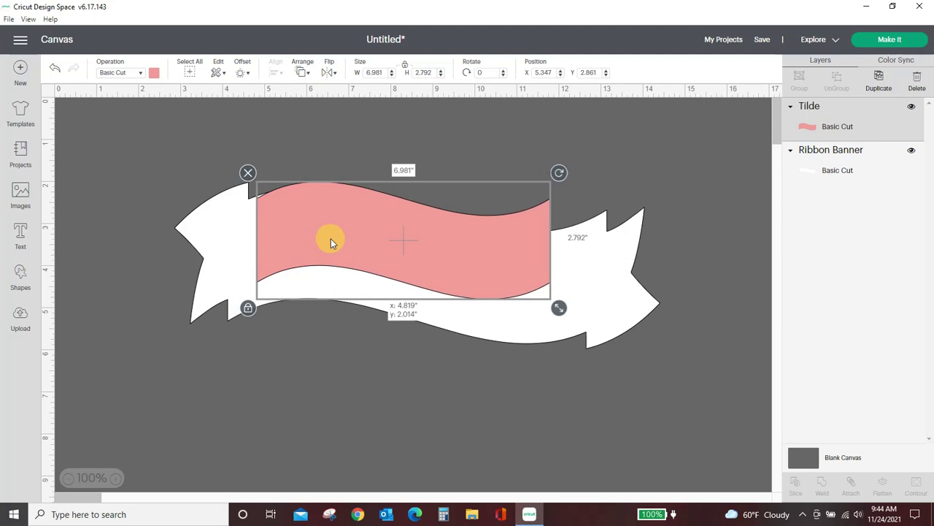
{"action": "left_click", "coordinate": [250, 234]}
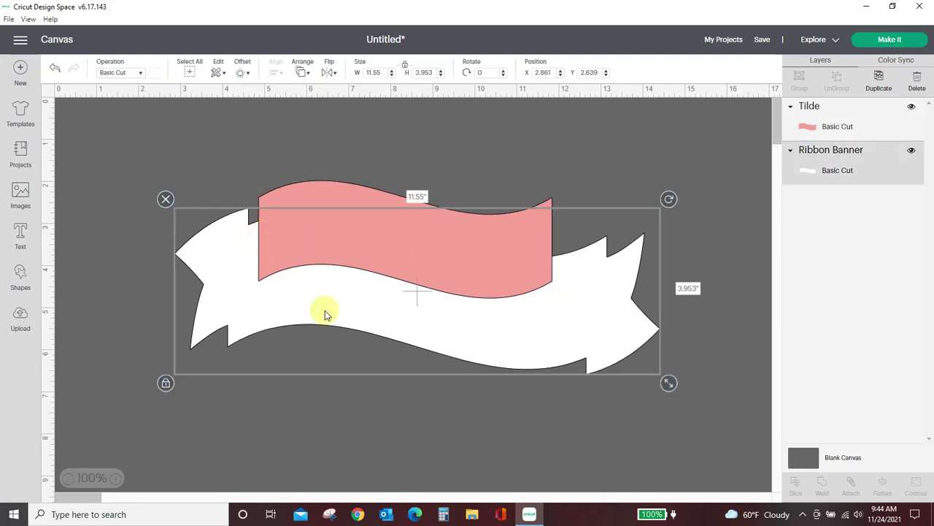
{"action": "left_click_drag", "start_coordinate": [325, 310], "coordinate": [326, 287]}
{"action": "left_click", "coordinate": [325, 288]}
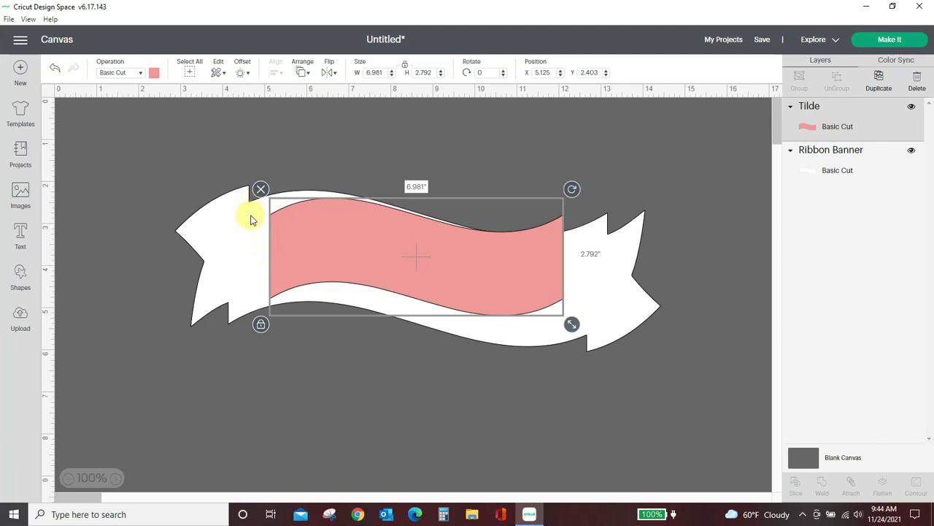
{"action": "left_click_drag", "start_coordinate": [331, 240], "coordinate": [314, 228]}
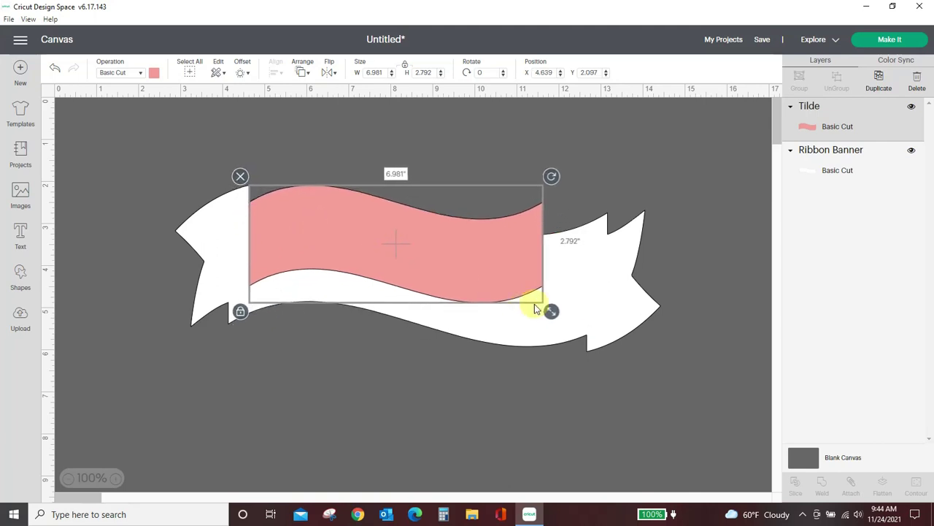
- Enlarge the pink Tilde to about 8.5 inches wide and tilt it slightly clockwise
{"action": "left_click_drag", "start_coordinate": [552, 311], "coordinate": [613, 340]}
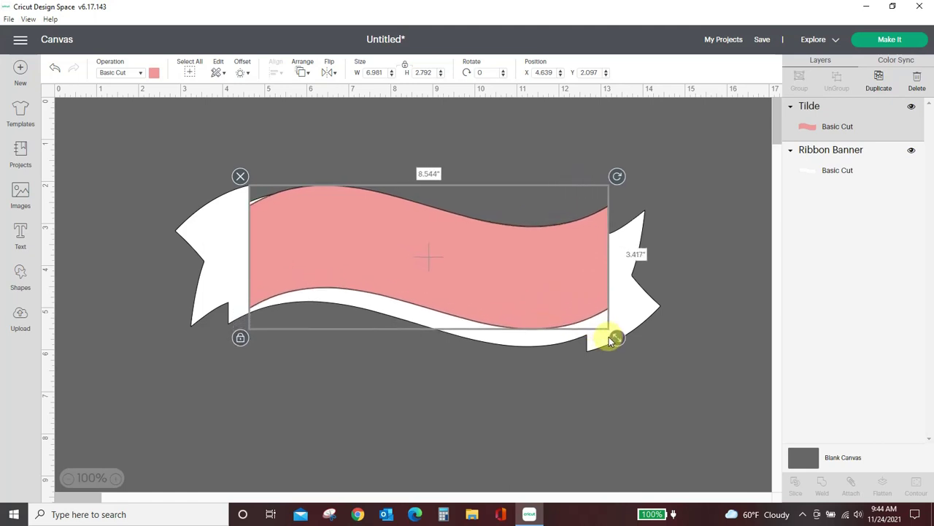
{"action": "left_click_drag", "start_coordinate": [368, 268], "coordinate": [270, 267]}
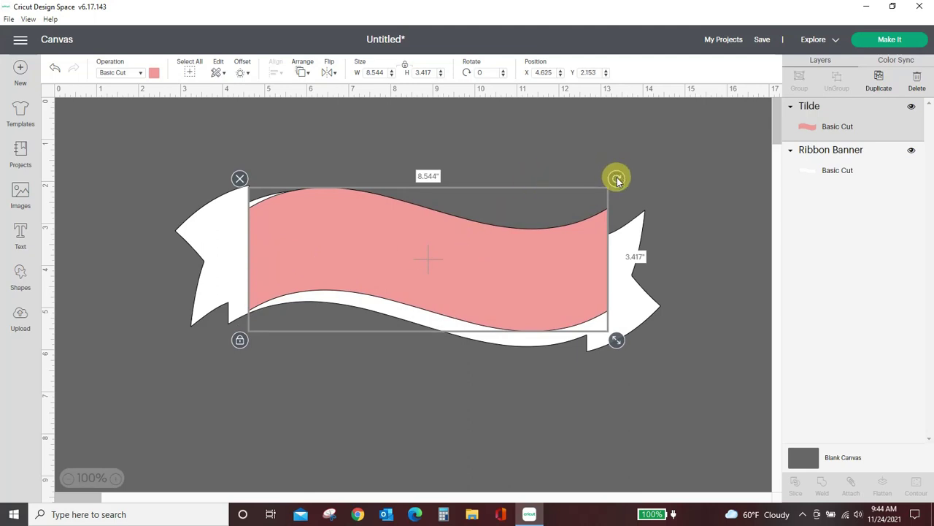
{"action": "left_click_drag", "start_coordinate": [617, 180], "coordinate": [618, 186]}
{"action": "left_click_drag", "start_coordinate": [532, 306], "coordinate": [505, 295]}
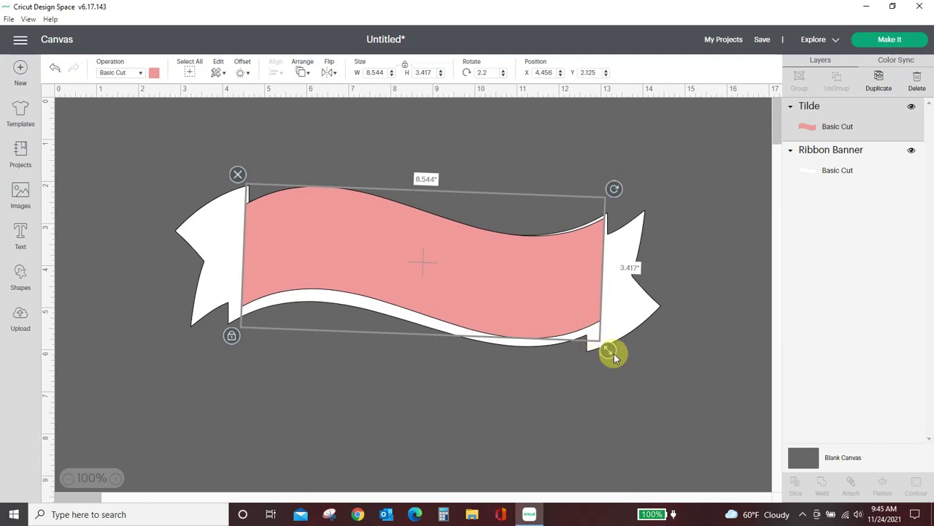
{"action": "left_click_drag", "start_coordinate": [608, 350], "coordinate": [617, 358]}
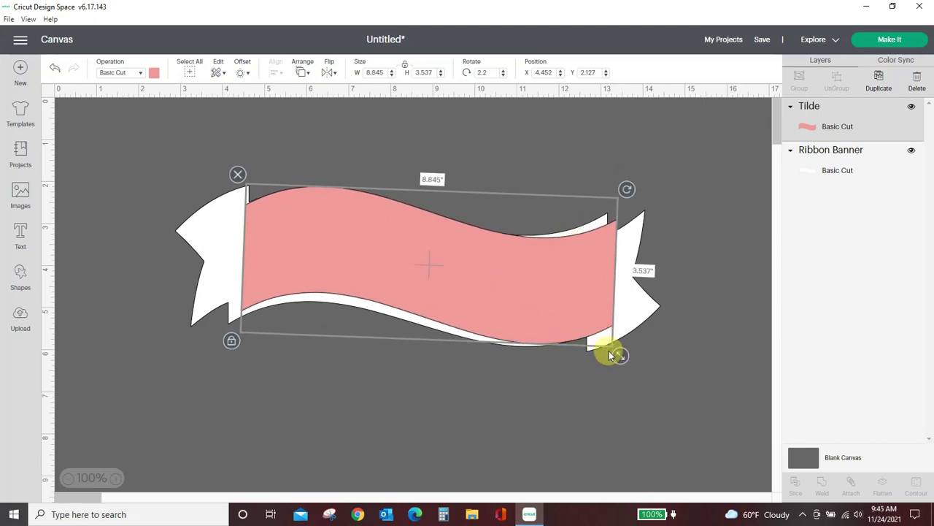
- Unlock proportions and stretch the Tilde taller to fit the banner's middle
{"action": "left_click", "coordinate": [230, 342]}
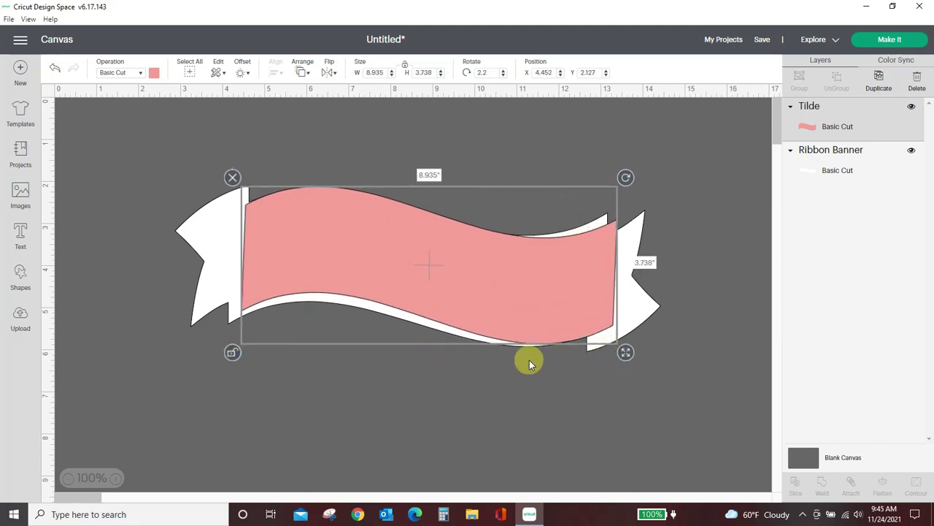
{"action": "left_click_drag", "start_coordinate": [613, 354], "coordinate": [620, 344]}
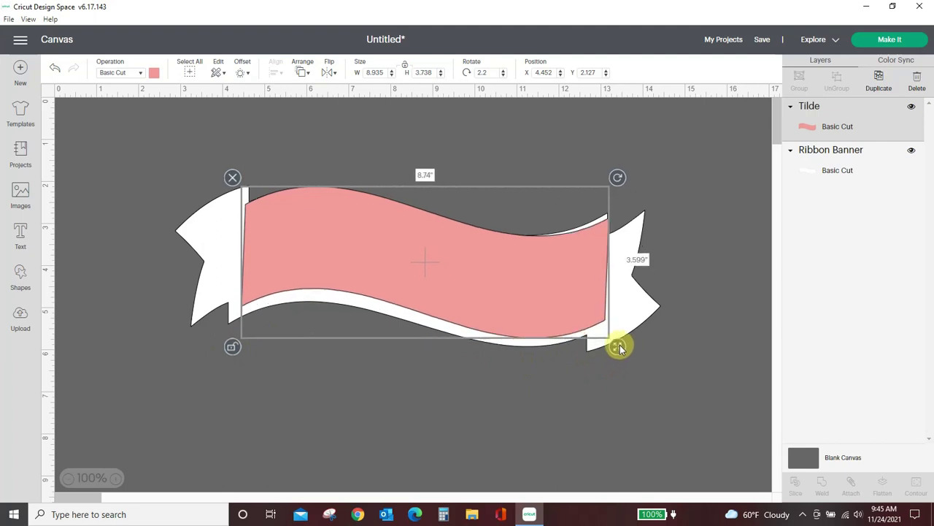
{"action": "left_click_drag", "start_coordinate": [361, 249], "coordinate": [359, 259]}
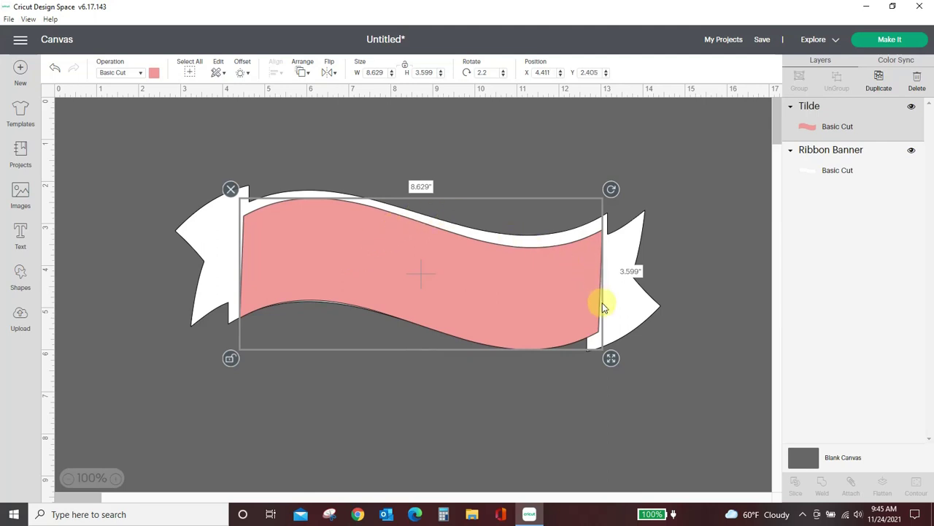
{"action": "left_click_drag", "start_coordinate": [610, 198], "coordinate": [610, 188]}
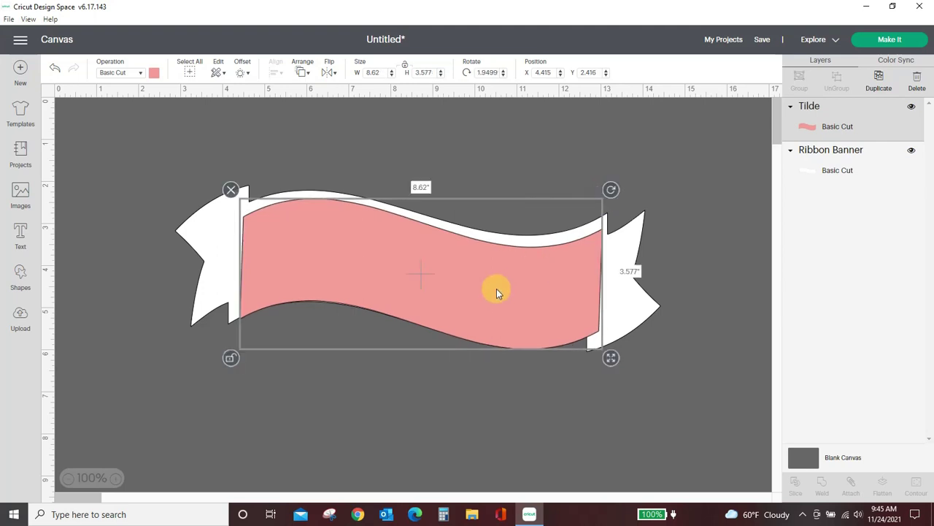
{"action": "left_click_drag", "start_coordinate": [494, 287], "coordinate": [497, 286]}
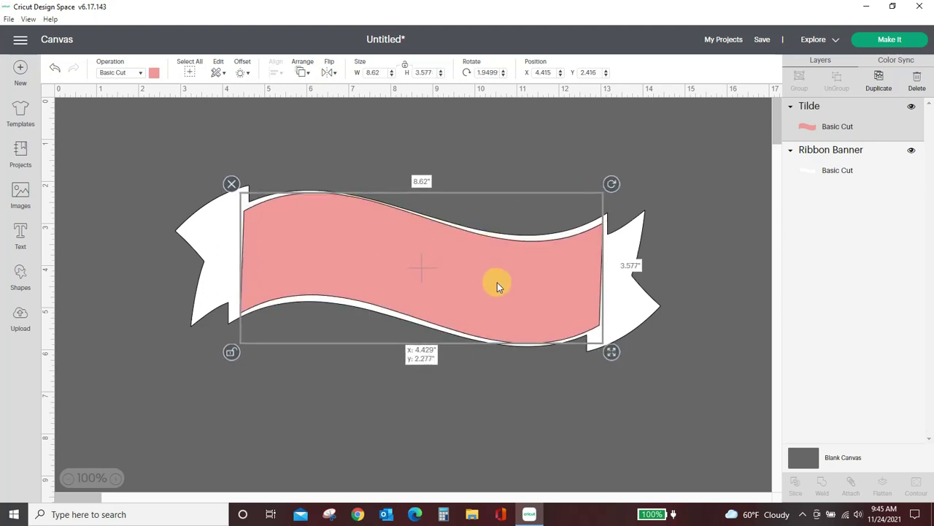
{"action": "left_click_drag", "start_coordinate": [497, 286], "coordinate": [495, 283]}
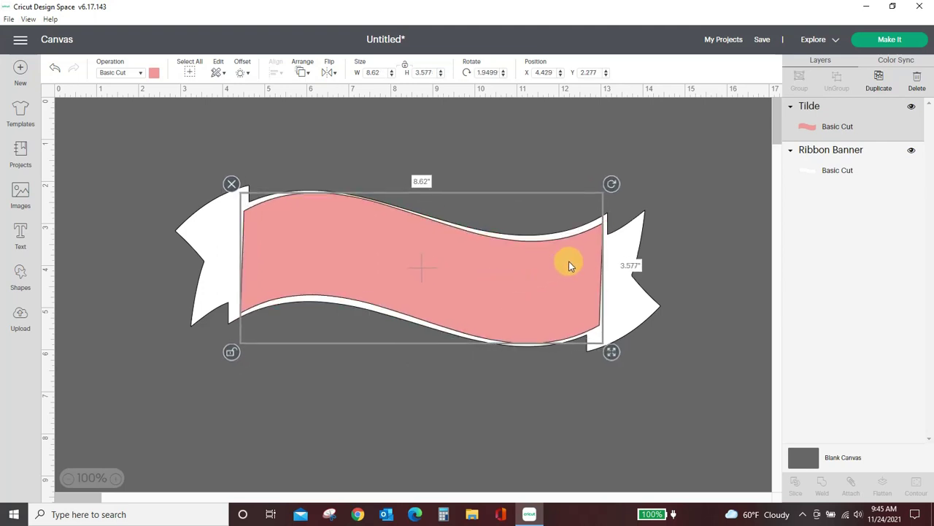
{"action": "left_click_drag", "start_coordinate": [611, 351], "coordinate": [611, 346]}
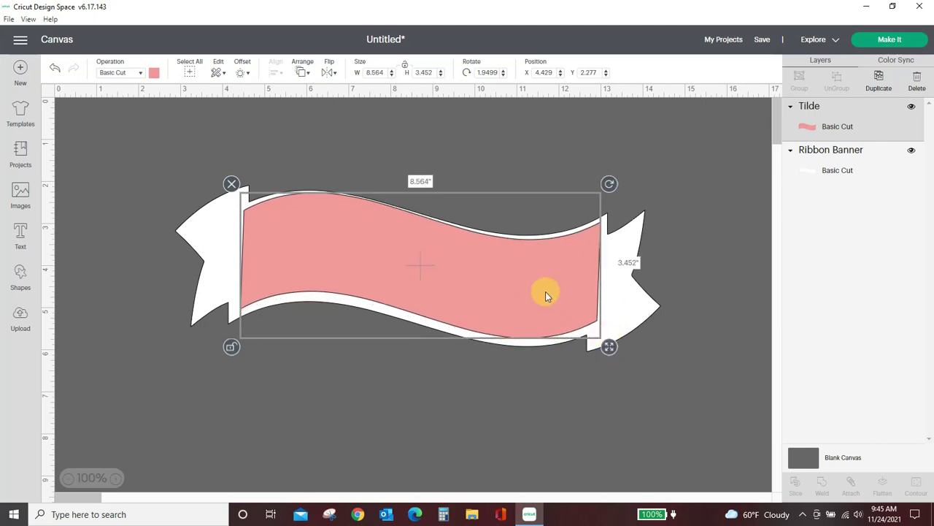
{"action": "left_click_drag", "start_coordinate": [546, 291], "coordinate": [548, 298]}
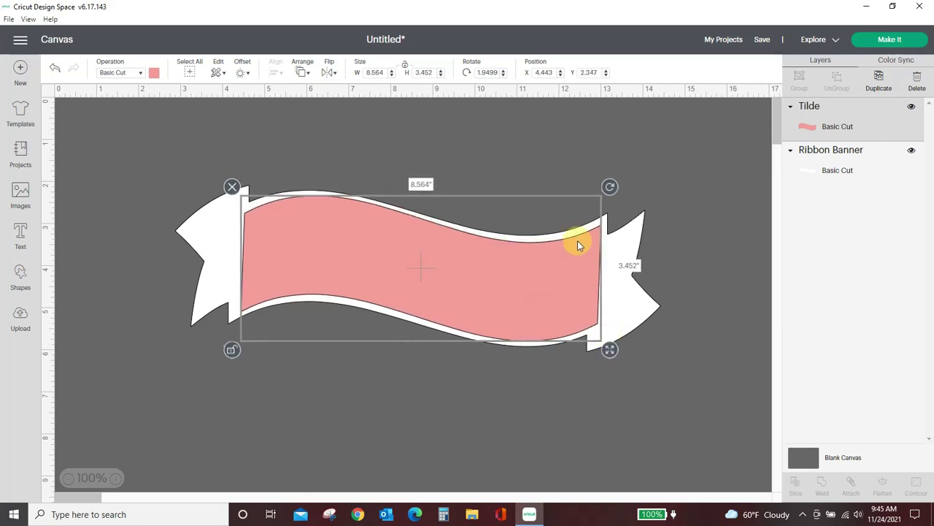
- Relock proportions and fine-tune the Tilde to about 8.76 by 3.38 inches, slightly tilted
{"action": "left_click", "coordinate": [234, 350]}
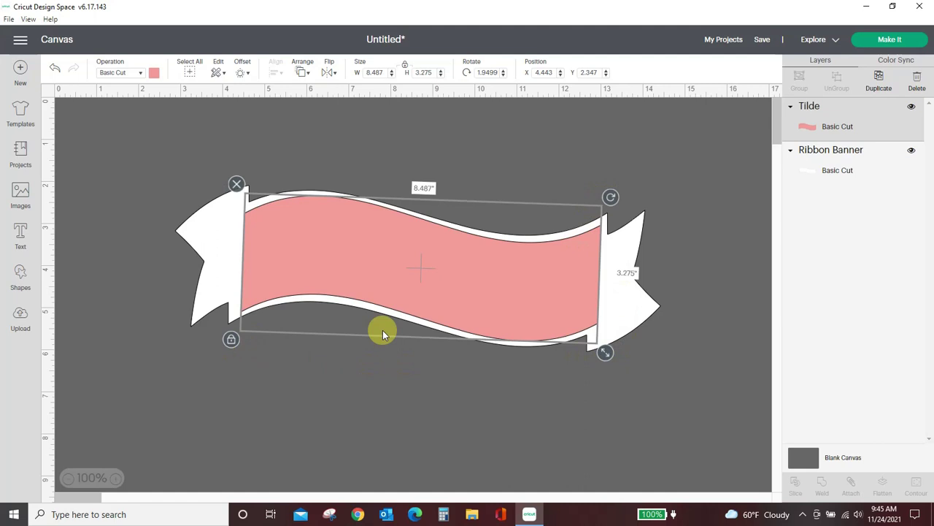
{"action": "left_click_drag", "start_coordinate": [607, 354], "coordinate": [615, 360]}
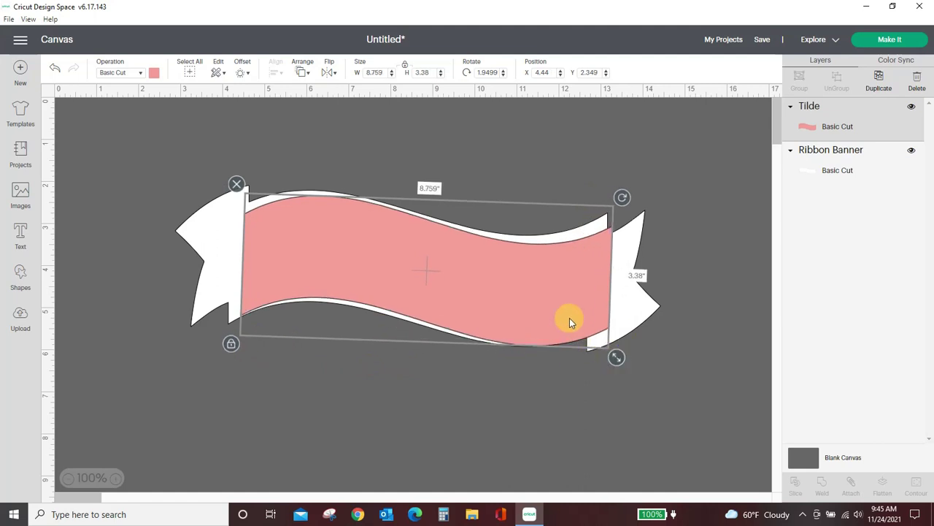
{"action": "left_click_drag", "start_coordinate": [568, 319], "coordinate": [563, 314]}
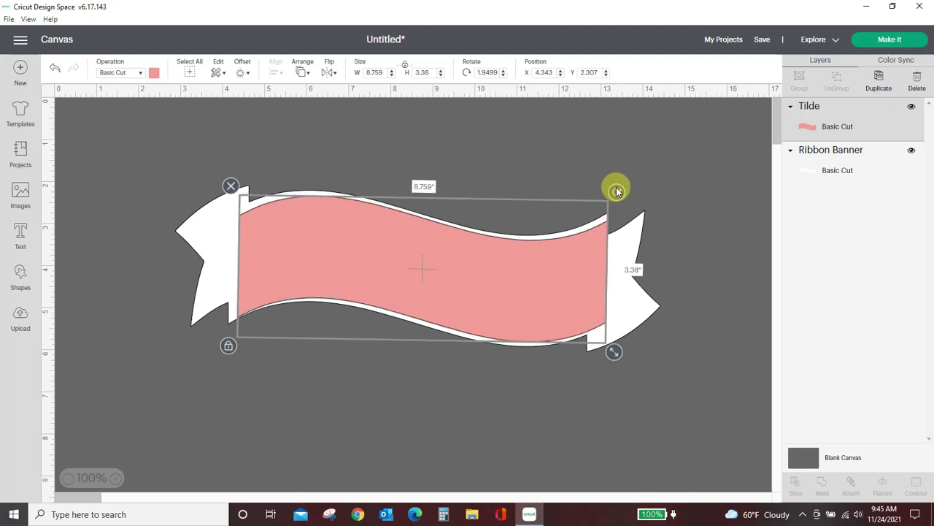
{"action": "left_click_drag", "start_coordinate": [617, 194], "coordinate": [618, 192]}
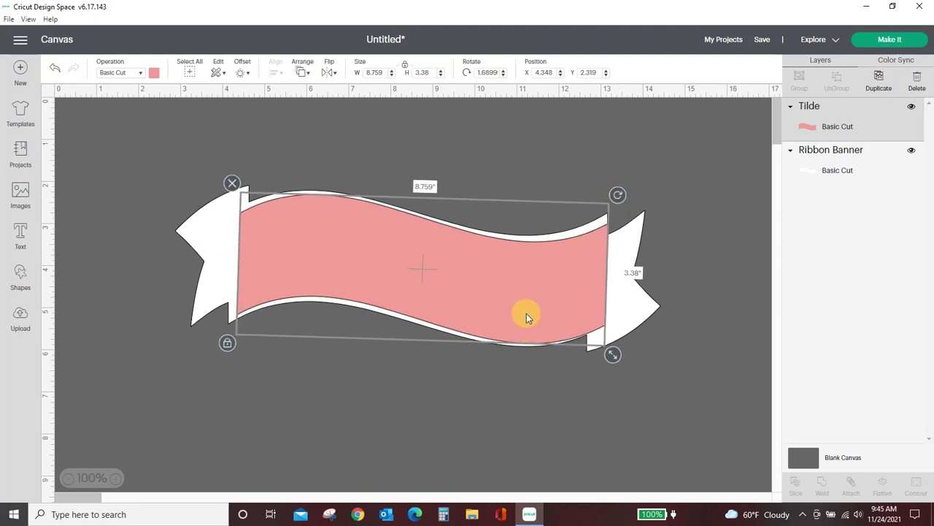
{"action": "left_click", "coordinate": [524, 427]}
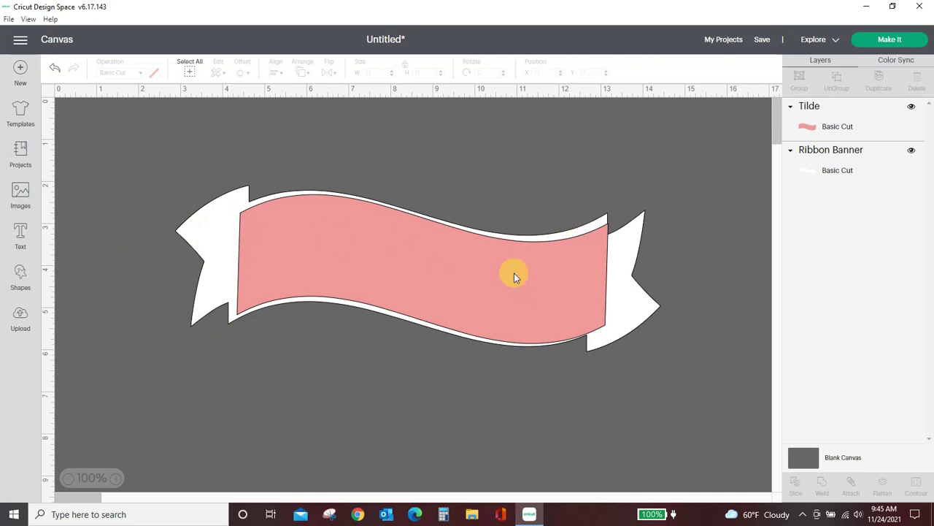
- Delete the white Ribbon Banner and the pink Tilde
{"action": "left_click", "coordinate": [634, 298]}
{"action": "key", "text": "Delete"}
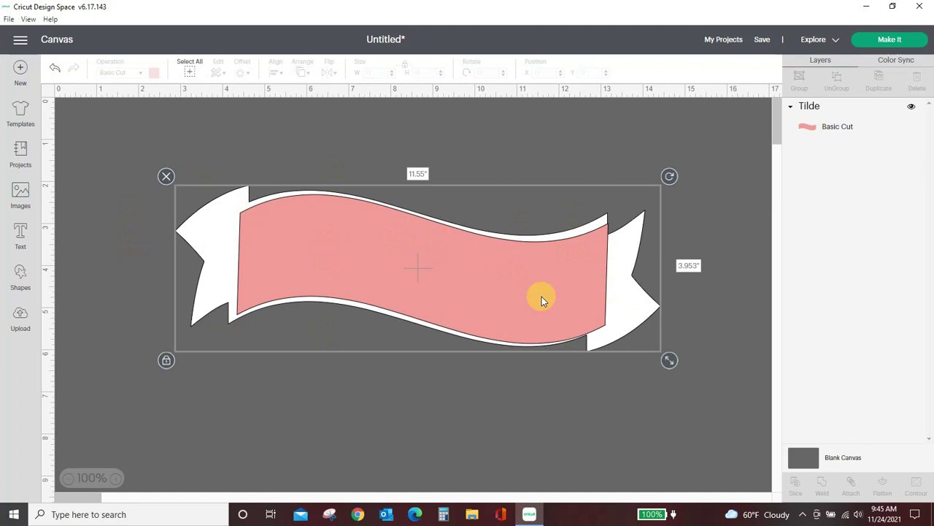
{"action": "left_click", "coordinate": [540, 297]}
{"action": "key", "text": "Delete"}
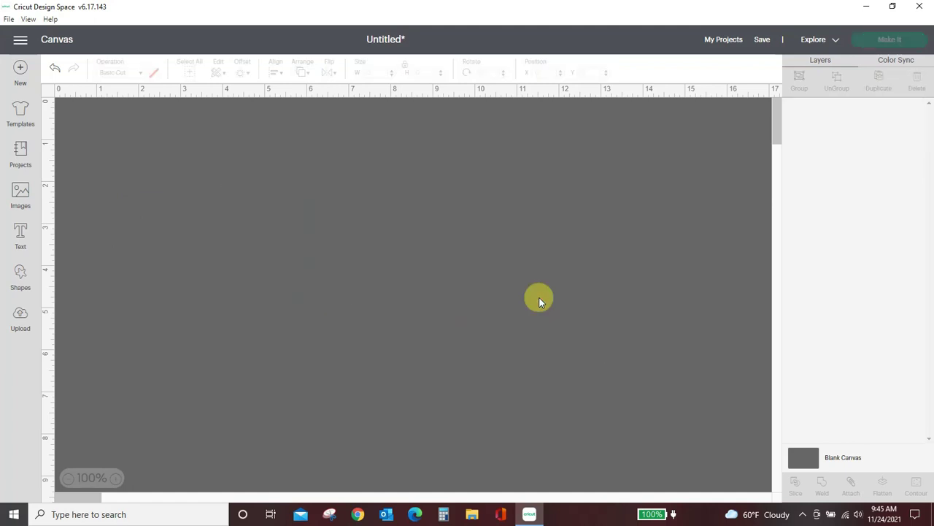
- Add a rounded gift tag and enlarge it to about 5 by 9 inches
{"action": "left_click", "coordinate": [20, 276]}
{"action": "scroll", "coordinate": [215, 368], "scroll_direction": "down", "scroll_amount": 4}
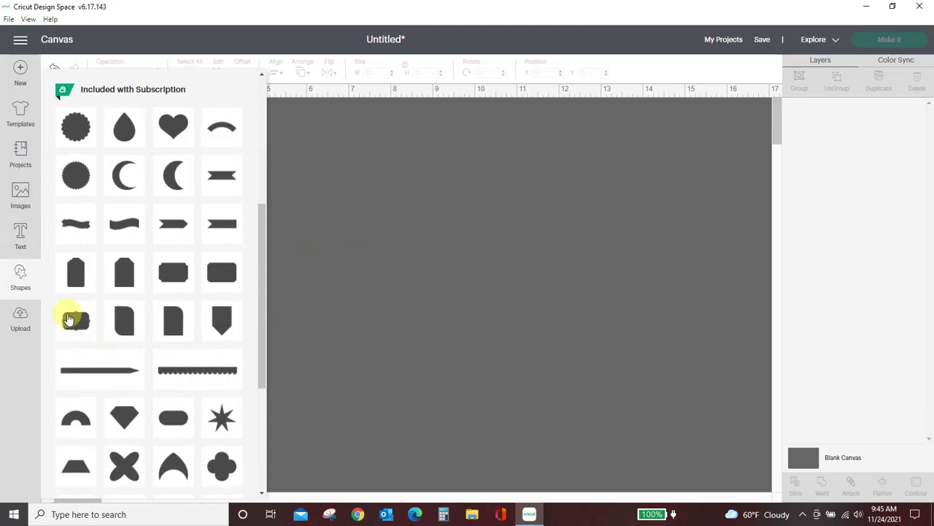
{"action": "left_click", "coordinate": [75, 273]}
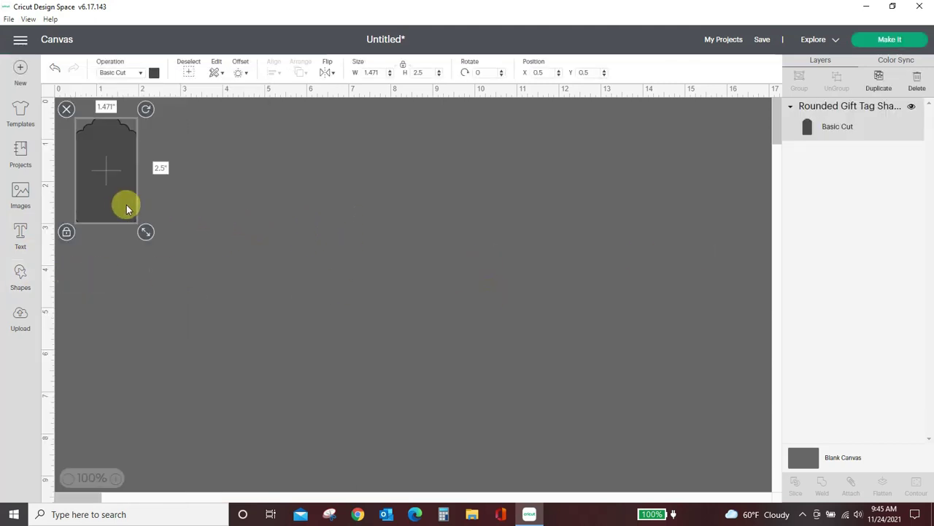
{"action": "left_click_drag", "start_coordinate": [126, 204], "coordinate": [308, 239]}
{"action": "mouse_move", "coordinate": [340, 274]}
{"action": "left_mouse_down"}
{"action": "mouse_move", "coordinate": [471, 372]}
{"action": "mouse_move", "coordinate": [450, 351]}
{"action": "left_mouse_up"}
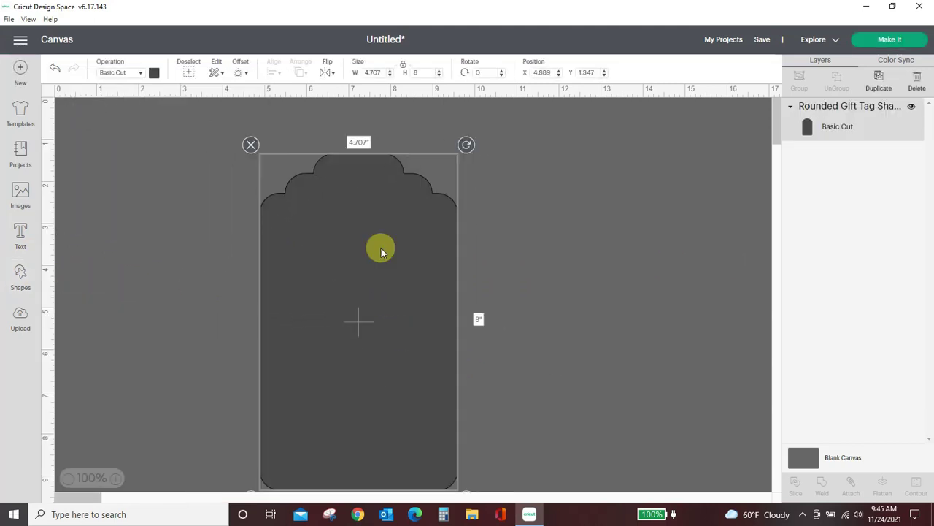
- Add a pointed Gift Tag beside the scalloped tag, sized about 5.378 by 8.121 inches
{"action": "left_click", "coordinate": [22, 278]}
{"action": "scroll", "coordinate": [146, 395], "scroll_direction": "down", "scroll_amount": 3}
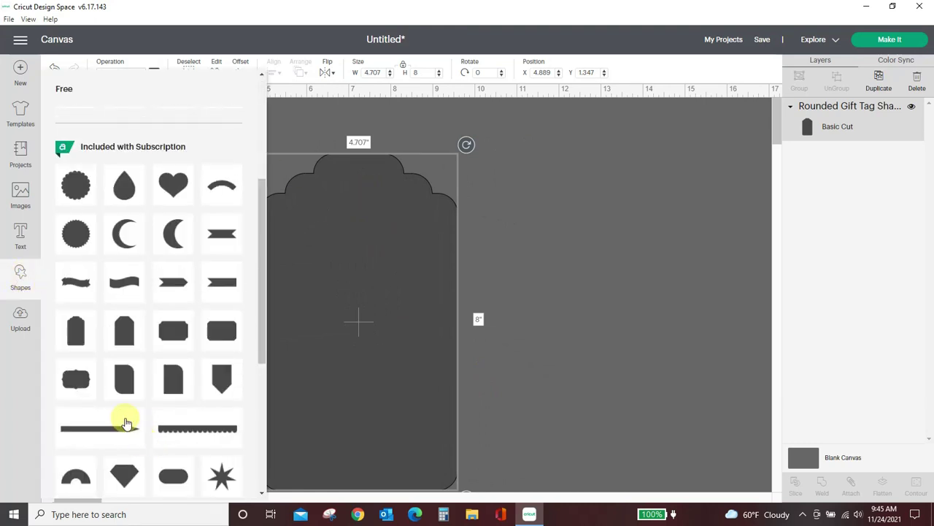
{"action": "left_click", "coordinate": [123, 333]}
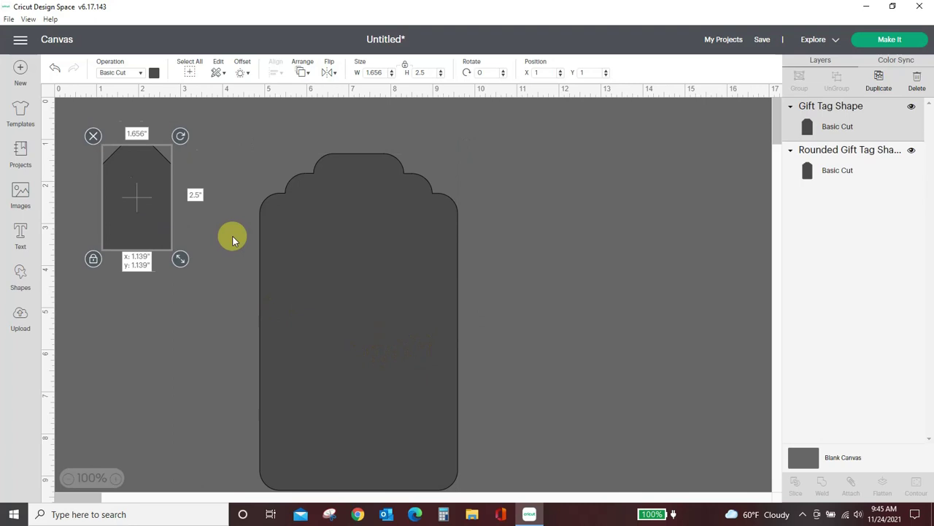
{"action": "mouse_move", "coordinate": [233, 235]}
{"action": "left_mouse_down"}
{"action": "mouse_move", "coordinate": [562, 255]}
{"action": "mouse_move", "coordinate": [711, 428]}
{"action": "left_mouse_up"}
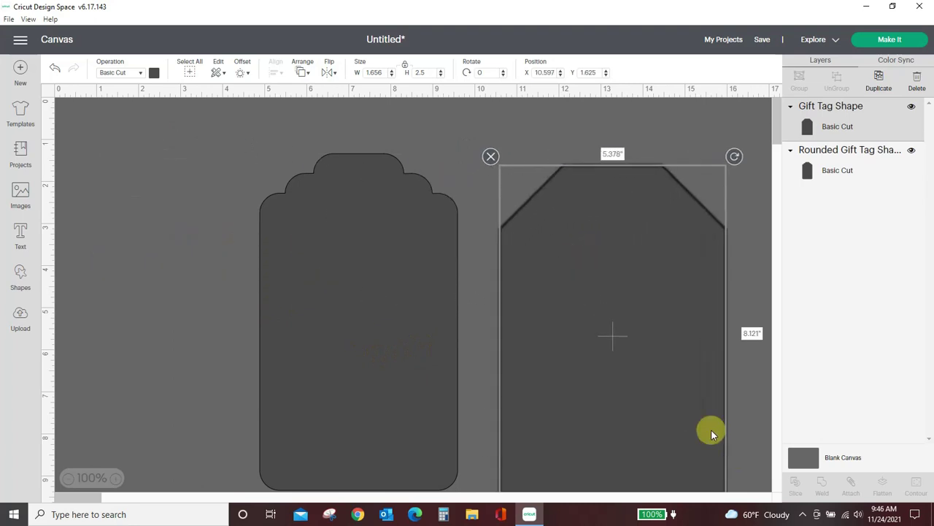
{"action": "left_click", "coordinate": [337, 394]}
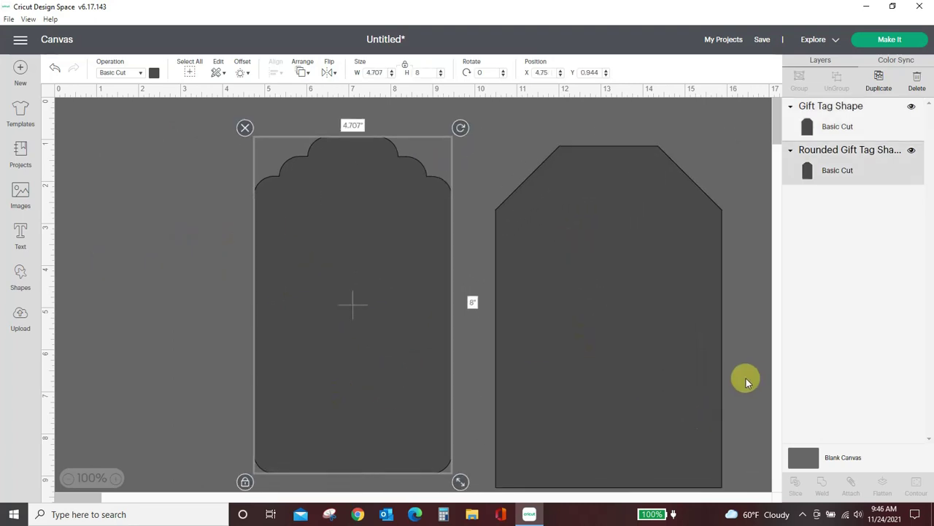
{"action": "left_click", "coordinate": [619, 363]}
{"action": "left_click_drag", "start_coordinate": [618, 363], "coordinate": [619, 370]}
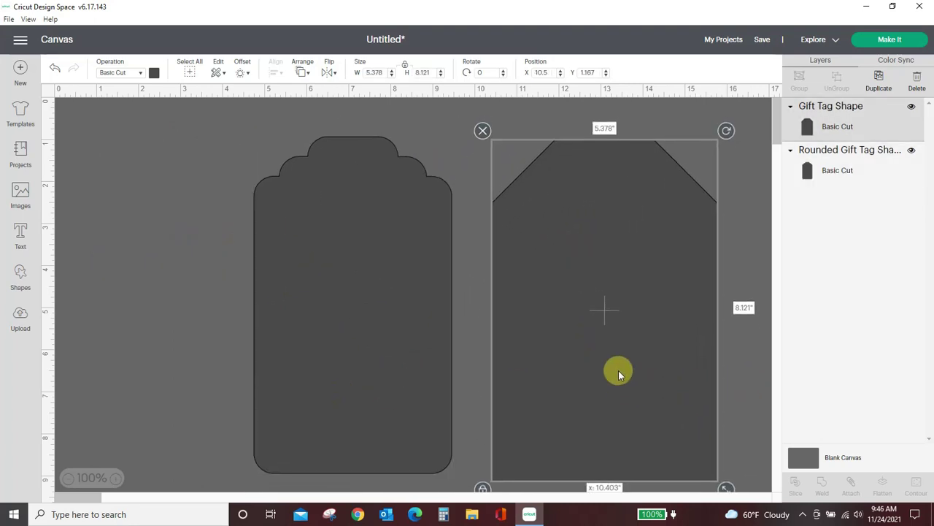
- Insert a Circle, shrink it to 0.653 inches, and duplicate it for the second tag
{"action": "left_click", "coordinate": [21, 276]}
{"action": "left_click", "coordinate": [168, 273]}
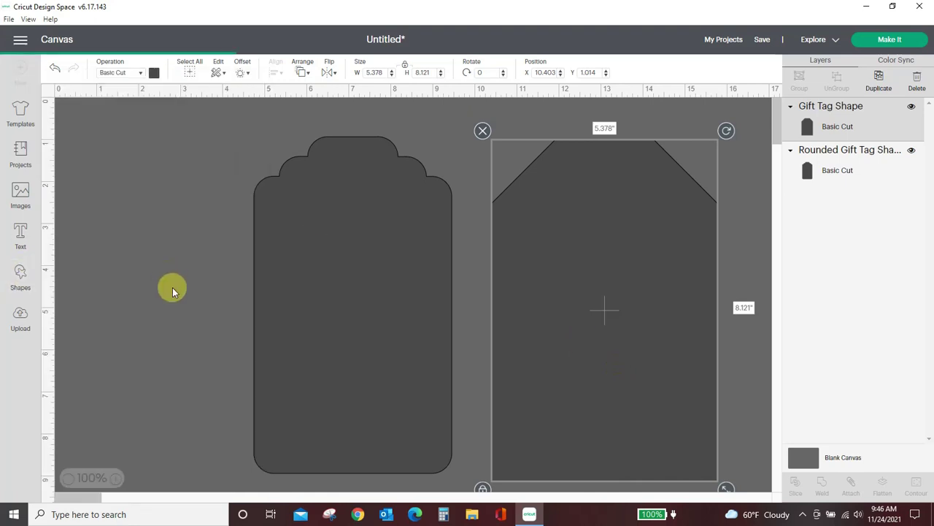
{"action": "mouse_move", "coordinate": [209, 252]}
{"action": "left_mouse_down"}
{"action": "mouse_move", "coordinate": [141, 194]}
{"action": "mouse_move", "coordinate": [358, 160]}
{"action": "mouse_move", "coordinate": [646, 182]}
{"action": "mouse_move", "coordinate": [604, 171]}
{"action": "left_mouse_up"}
{"action": "left_click", "coordinate": [879, 80]}
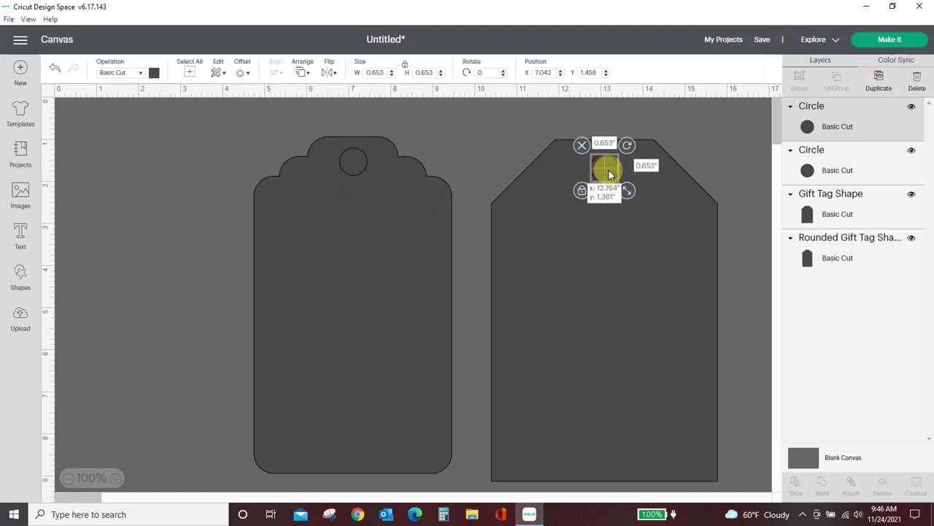
- Make the circle on the scalloped tag white
{"action": "left_click", "coordinate": [357, 160]}
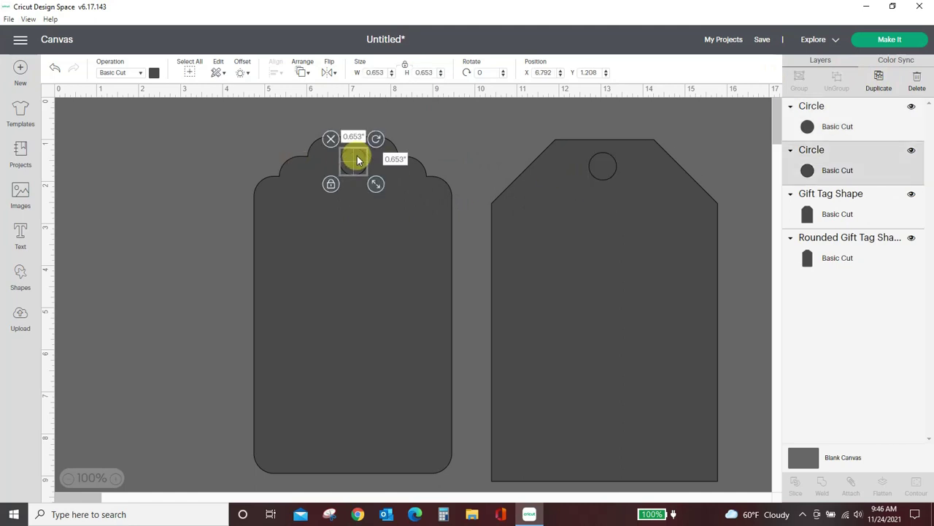
{"action": "left_click", "coordinate": [153, 73]}
{"action": "left_click", "coordinate": [166, 181]}
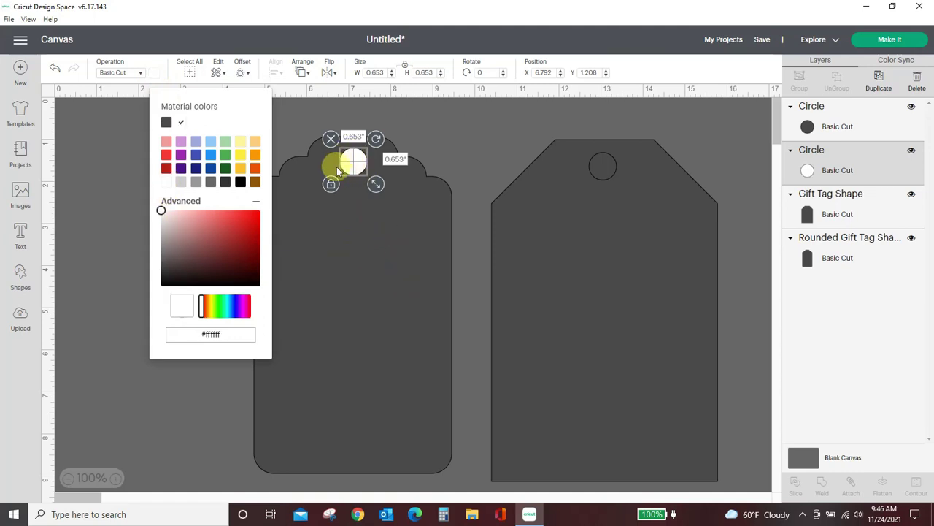
- Centre the white circle horizontally on the scalloped tag
{"action": "left_click", "coordinate": [378, 315]}
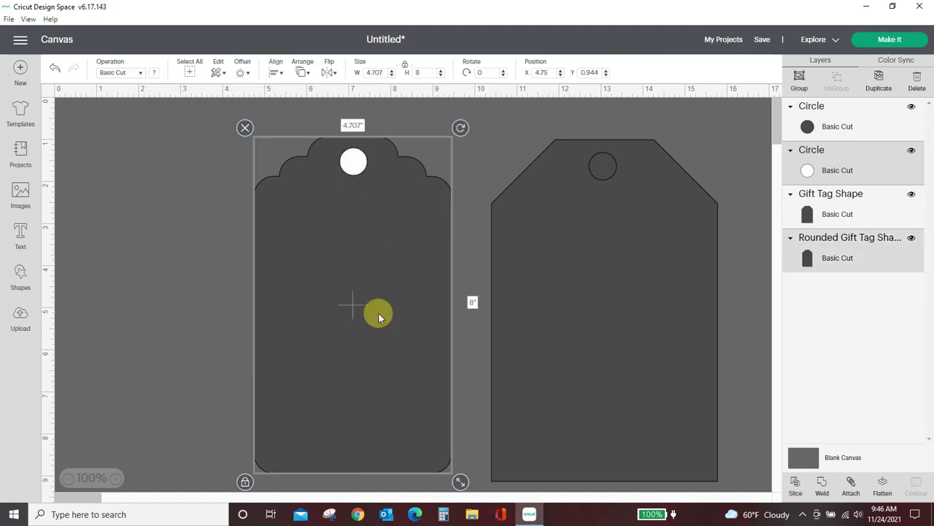
{"action": "left_click", "coordinate": [276, 73]}
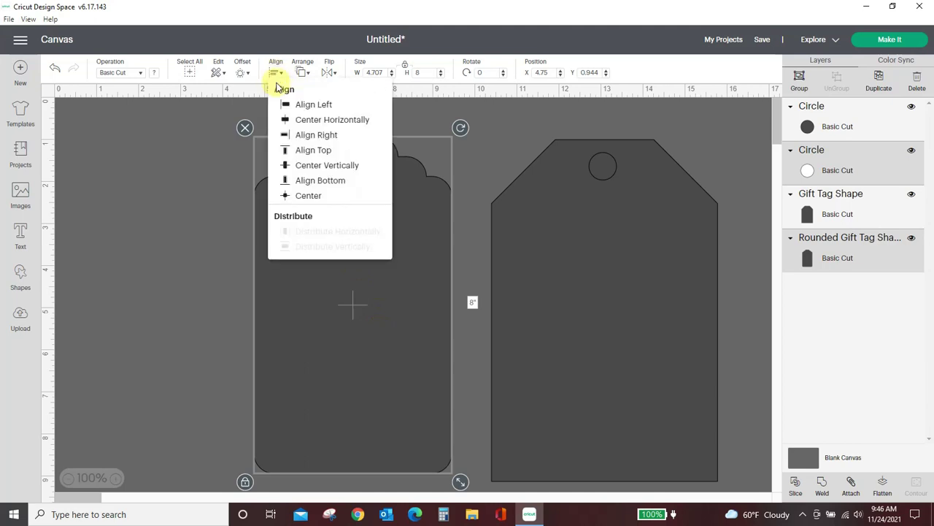
{"action": "left_click", "coordinate": [284, 119]}
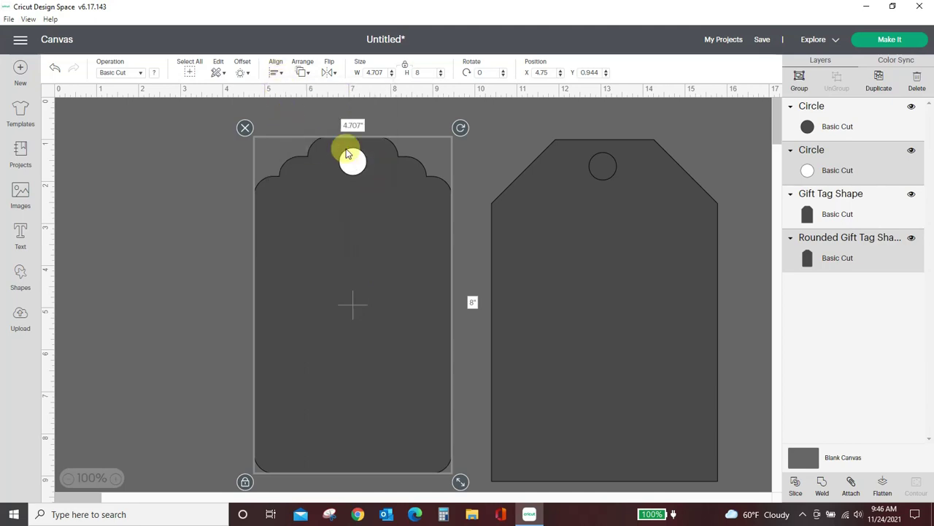
- Slice the circle out of the scalloped tag and move the leftover circles aside
{"action": "left_click", "coordinate": [141, 212]}
{"action": "left_click", "coordinate": [353, 165]}
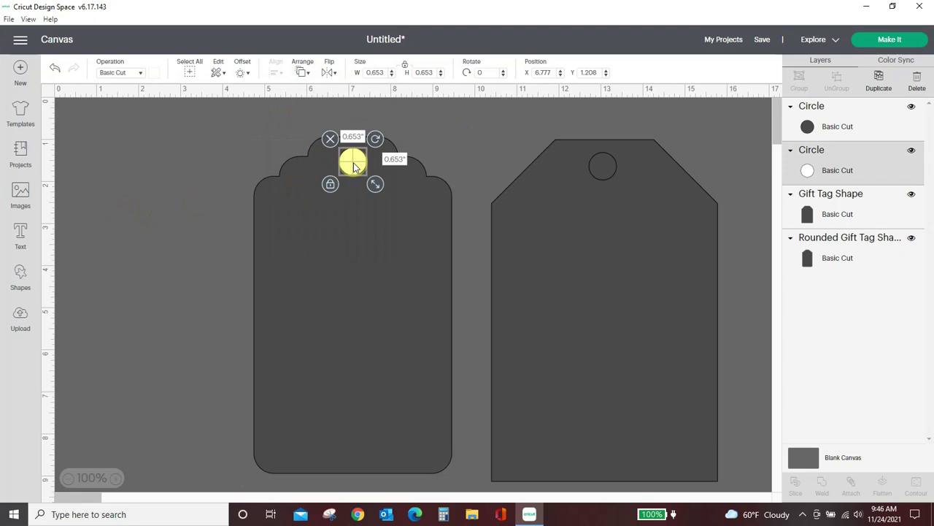
{"action": "left_click", "coordinate": [375, 295], "text": "shift"}
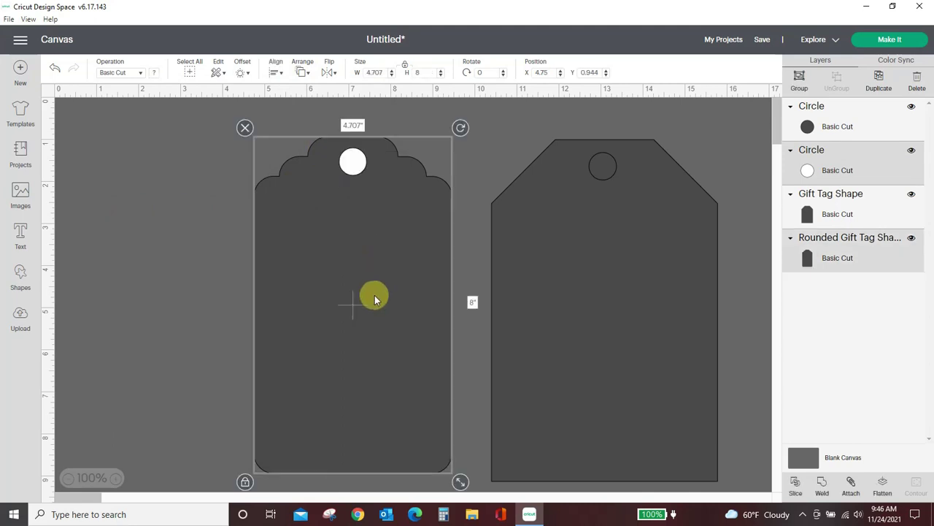
{"action": "left_click", "coordinate": [797, 484]}
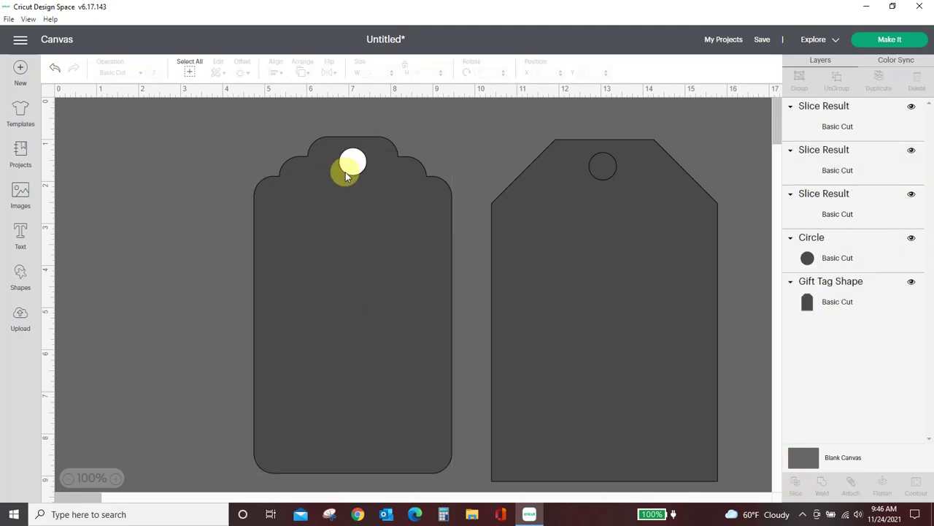
{"action": "left_click_drag", "start_coordinate": [344, 171], "coordinate": [178, 188]}
{"action": "left_click_drag", "start_coordinate": [355, 161], "coordinate": [393, 207]}
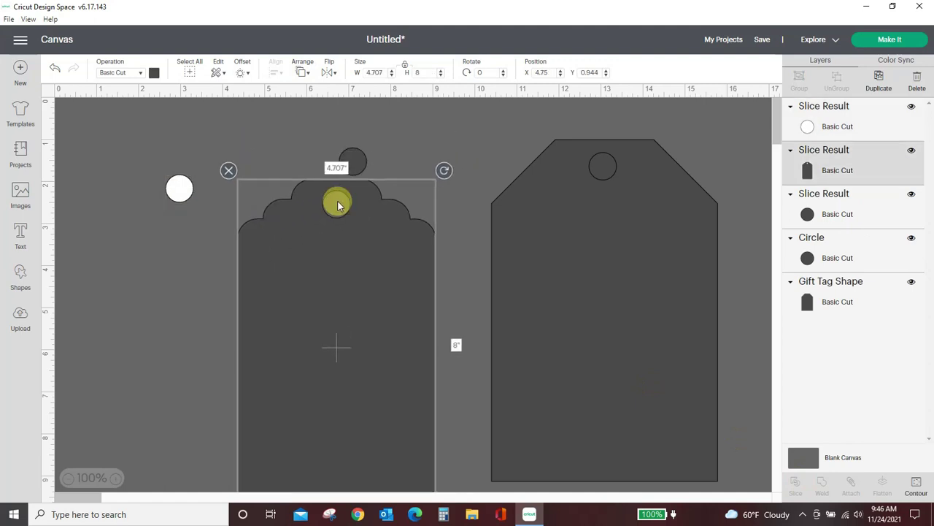
{"action": "left_click_drag", "start_coordinate": [343, 155], "coordinate": [163, 173]}
{"action": "left_click_drag", "start_coordinate": [346, 313], "coordinate": [294, 272]}
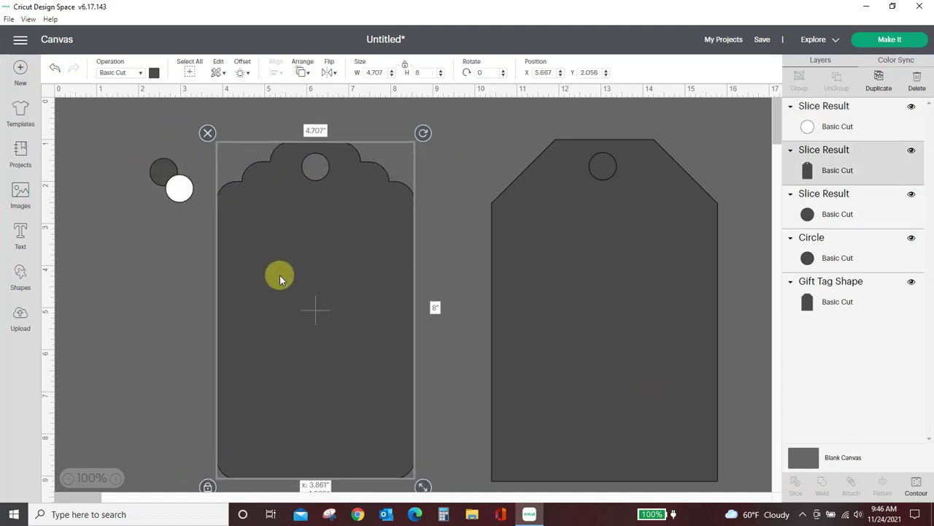
- Centre the circle horizontally on the pointed tag
{"action": "left_click", "coordinate": [591, 163]}
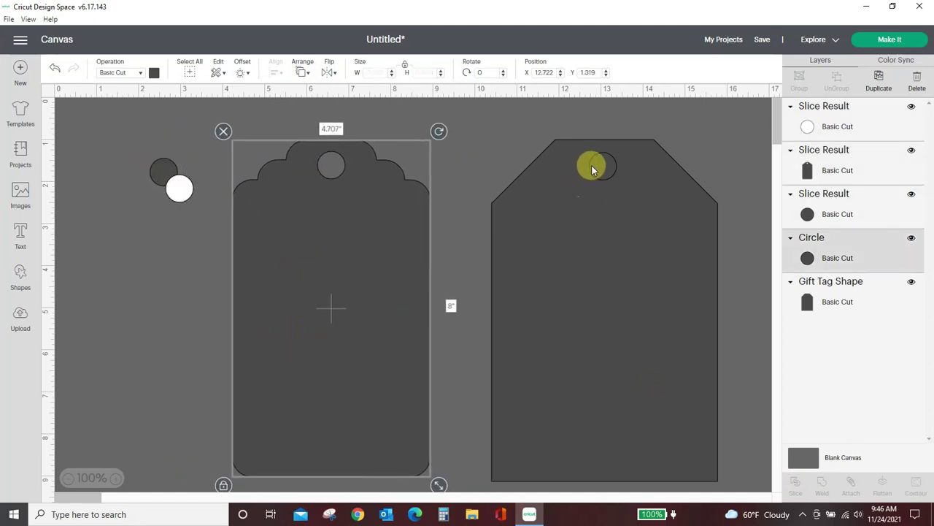
{"action": "left_click", "coordinate": [603, 290], "text": "shift"}
{"action": "left_click", "coordinate": [276, 73]}
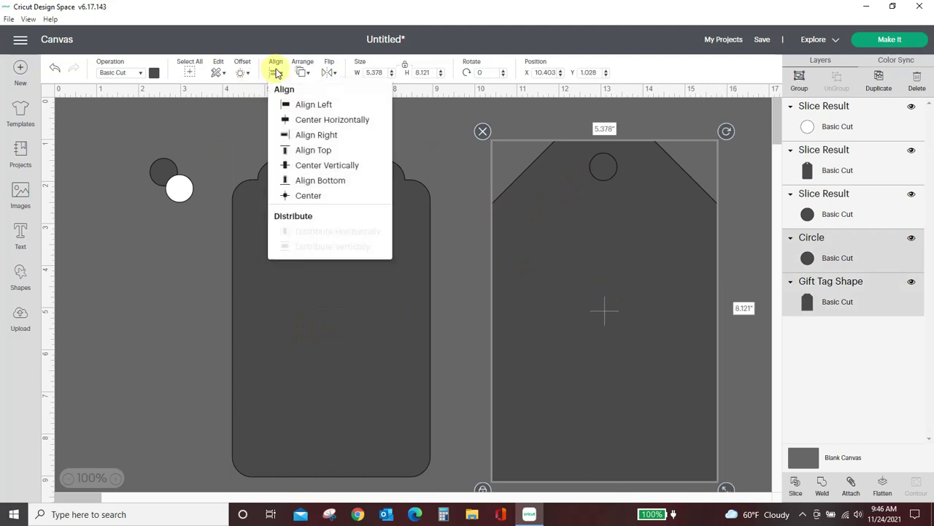
{"action": "left_click", "coordinate": [292, 119]}
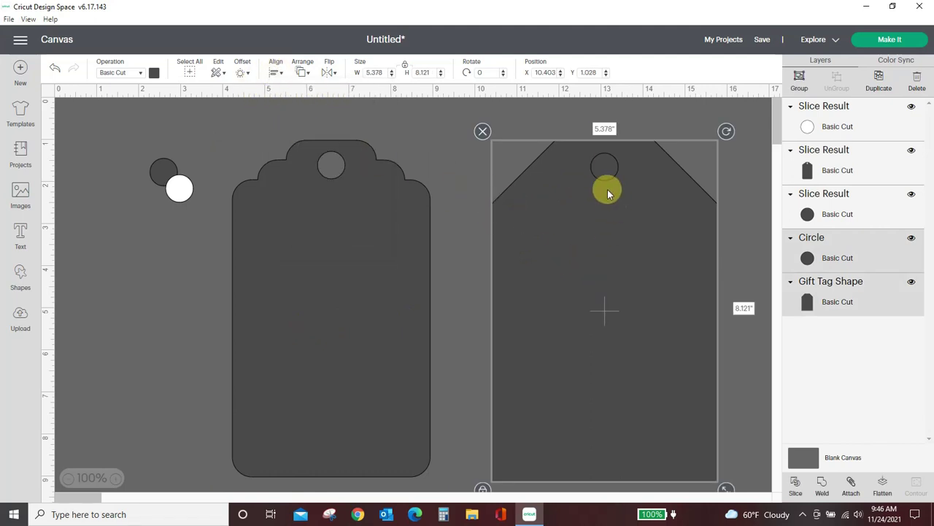
- Slice the hole into the pointed tag and separate the leftover pieces
{"action": "left_click", "coordinate": [797, 482]}
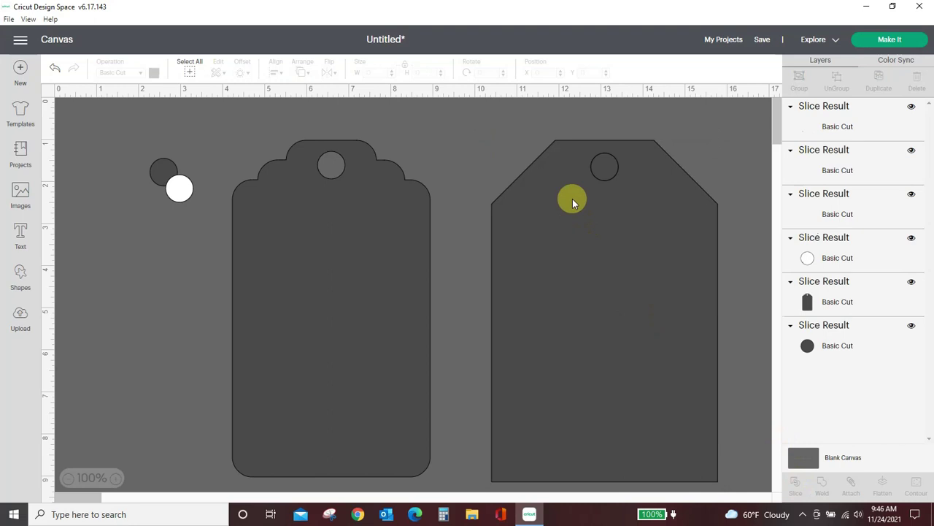
{"action": "left_click_drag", "start_coordinate": [597, 167], "coordinate": [139, 245]}
{"action": "mouse_move", "coordinate": [579, 250]}
{"action": "left_mouse_down"}
{"action": "mouse_move", "coordinate": [559, 182]}
{"action": "mouse_move", "coordinate": [101, 202]}
{"action": "left_mouse_up"}
{"action": "left_click_drag", "start_coordinate": [527, 306], "coordinate": [605, 278]}
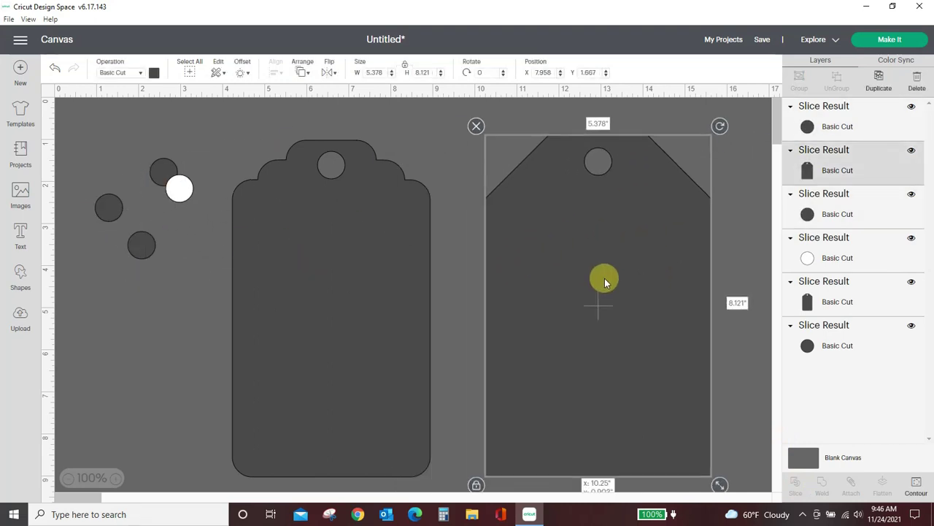
{"action": "left_click_drag", "start_coordinate": [375, 355], "coordinate": [395, 349]}
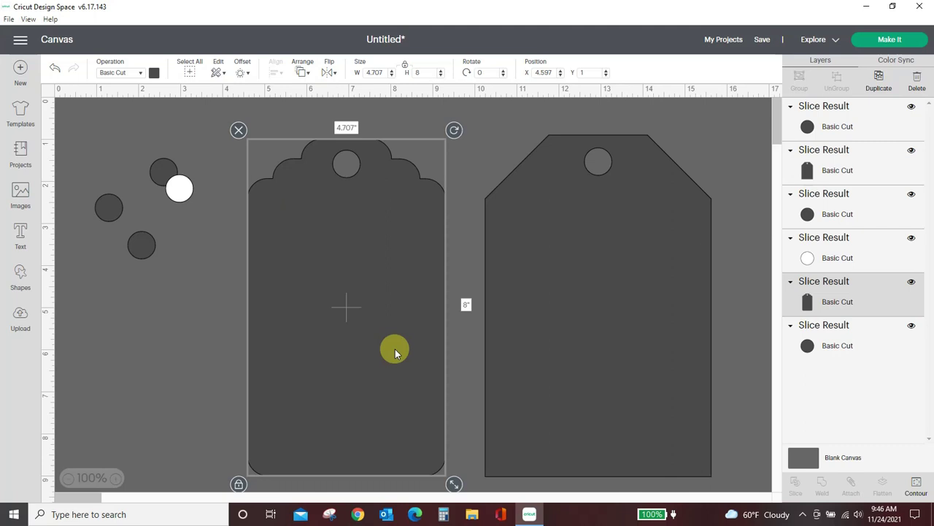
- Delete both tags and every leftover circle, leaving the canvas empty
{"action": "key", "text": "Delete"}
{"action": "left_click", "coordinate": [512, 345]}
{"action": "key", "text": "Delete"}
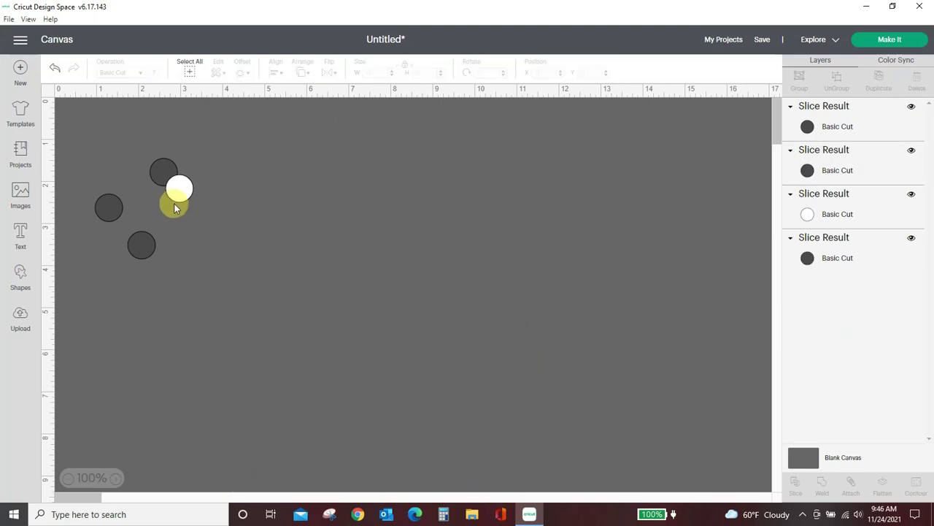
{"action": "key", "text": "Delete"}
{"action": "left_click", "coordinate": [162, 172]}
{"action": "key", "text": "Delete"}
{"action": "left_click", "coordinate": [109, 207]}
{"action": "key", "text": "Delete"}
{"action": "left_click", "coordinate": [132, 247]}
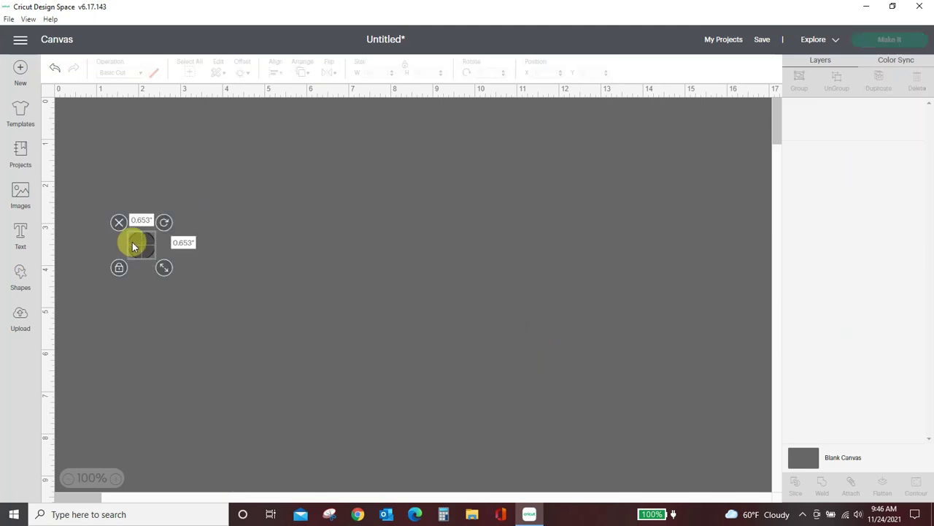
{"action": "key", "text": "Delete"}
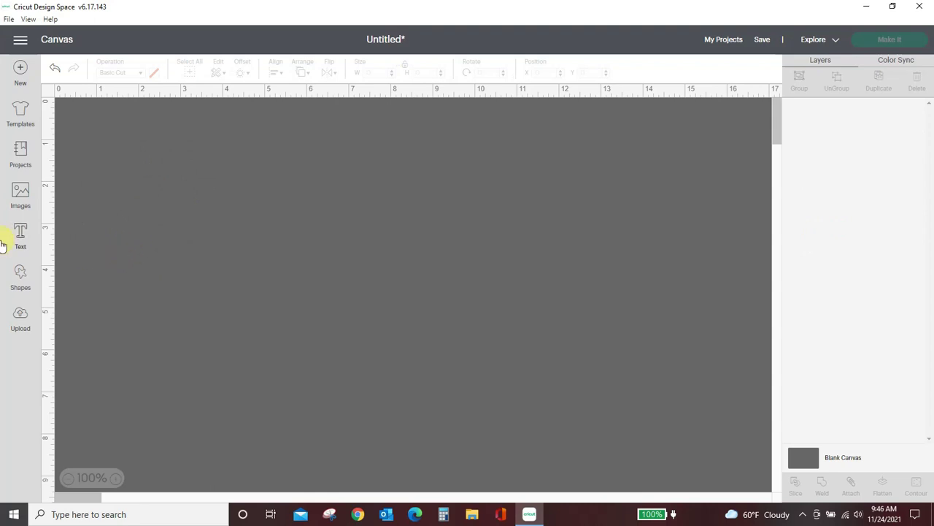
- Insert a rounded square, stretch it unproportionally to 5 × 6.375 inches, and move it toward the top
{"action": "left_click", "coordinate": [21, 271]}
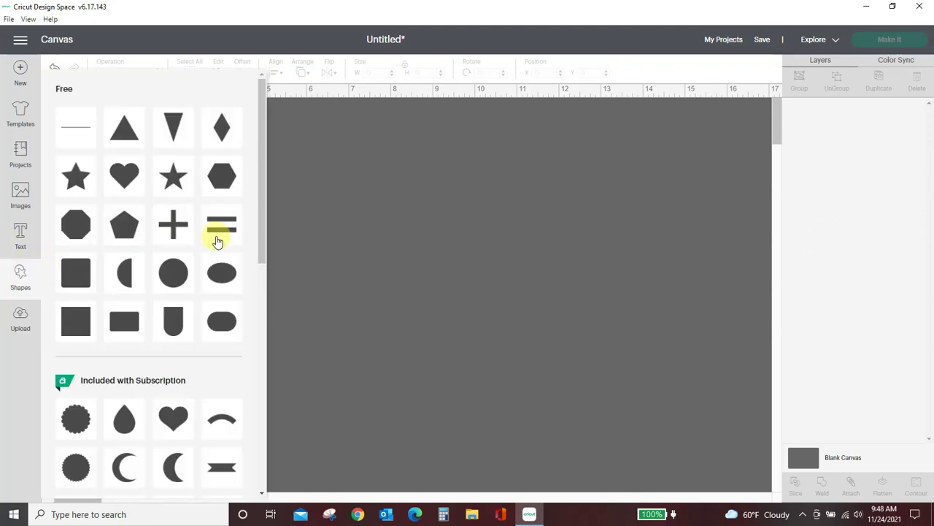
{"action": "scroll", "coordinate": [167, 348], "scroll_direction": "down", "scroll_amount": 5}
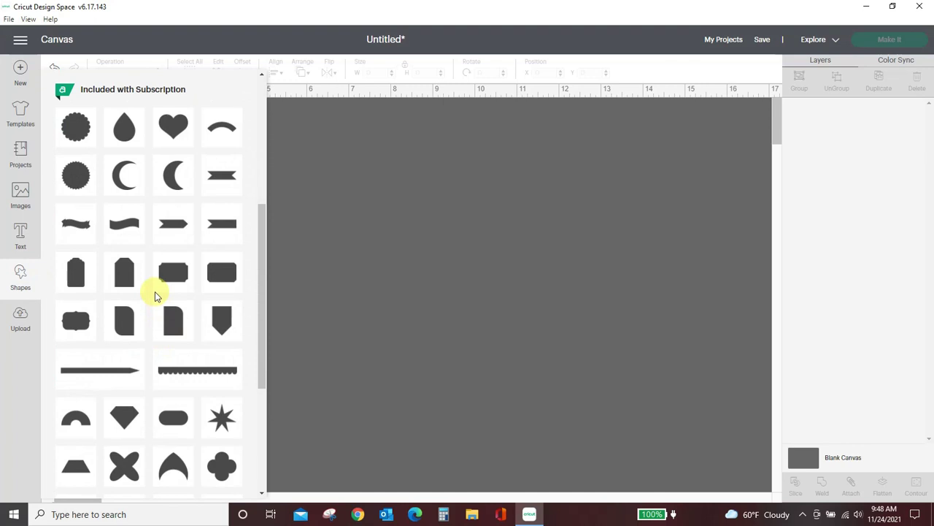
{"action": "scroll", "coordinate": [145, 303], "scroll_direction": "up", "scroll_amount": 5}
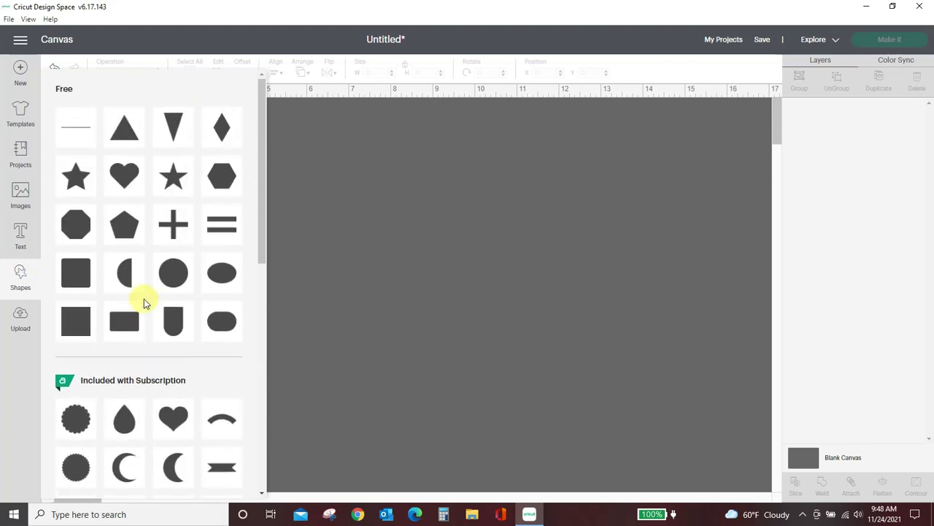
{"action": "left_click", "coordinate": [74, 276]}
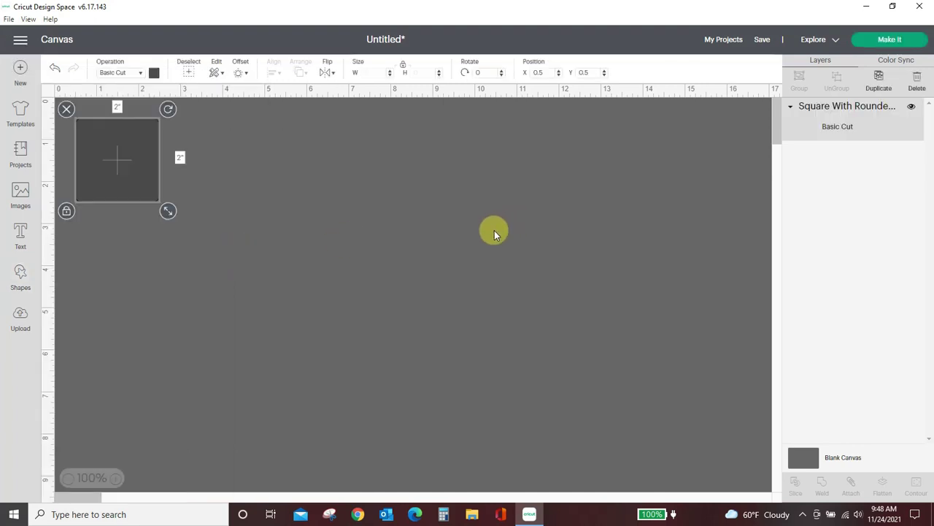
{"action": "left_click_drag", "start_coordinate": [128, 170], "coordinate": [375, 221]}
{"action": "left_click_drag", "start_coordinate": [411, 260], "coordinate": [500, 378]}
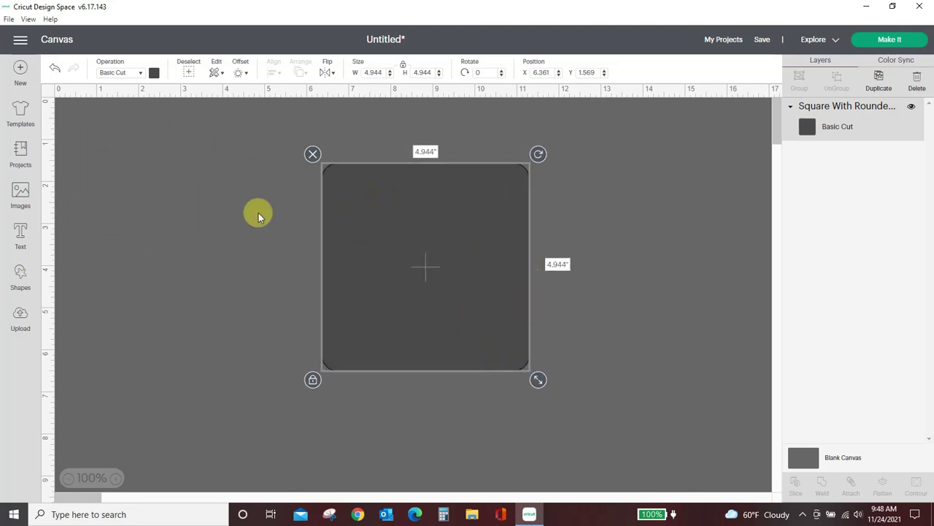
{"action": "left_click", "coordinate": [312, 379]}
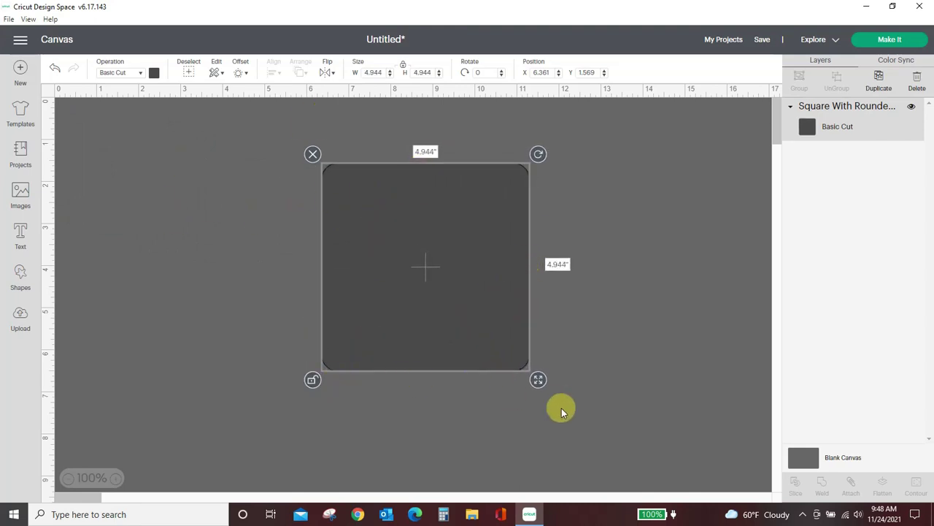
{"action": "left_click_drag", "start_coordinate": [537, 380], "coordinate": [540, 443]}
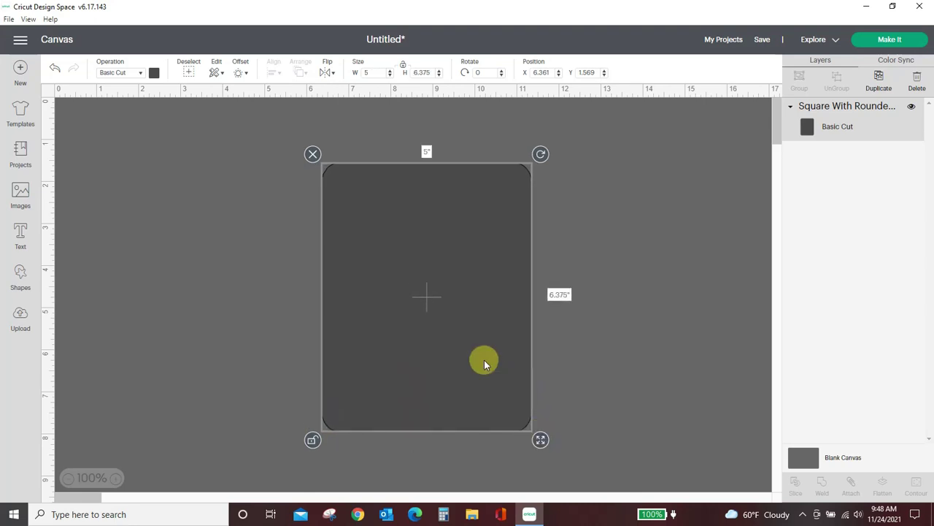
{"action": "left_click_drag", "start_coordinate": [484, 360], "coordinate": [482, 319]}
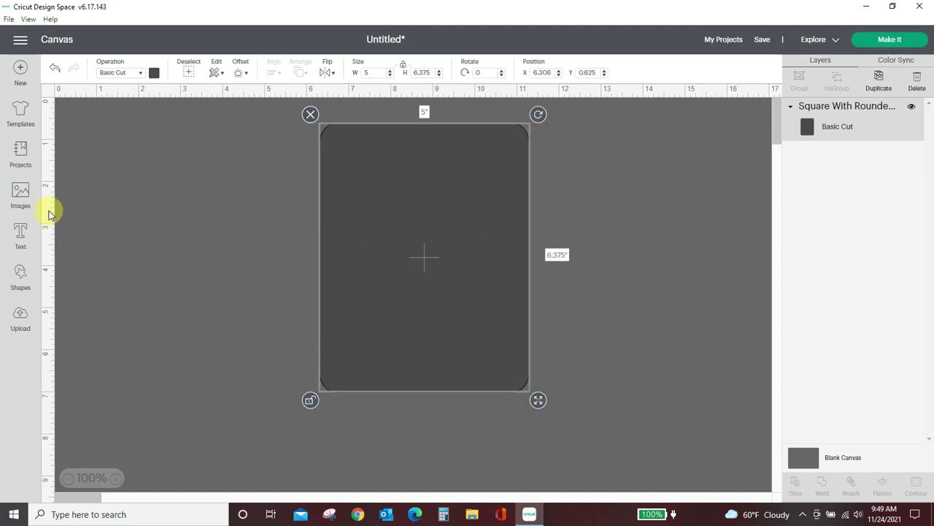
- Insert a Scalloped Border and place it against the rectangle's right edge
{"action": "left_click", "coordinate": [20, 278]}
{"action": "scroll", "coordinate": [92, 339], "scroll_direction": "down", "scroll_amount": 4}
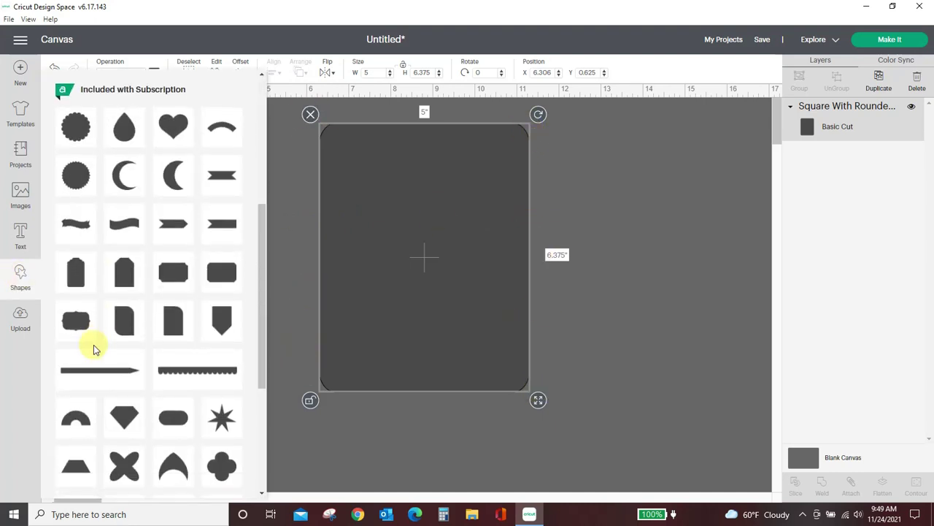
{"action": "left_click", "coordinate": [171, 370]}
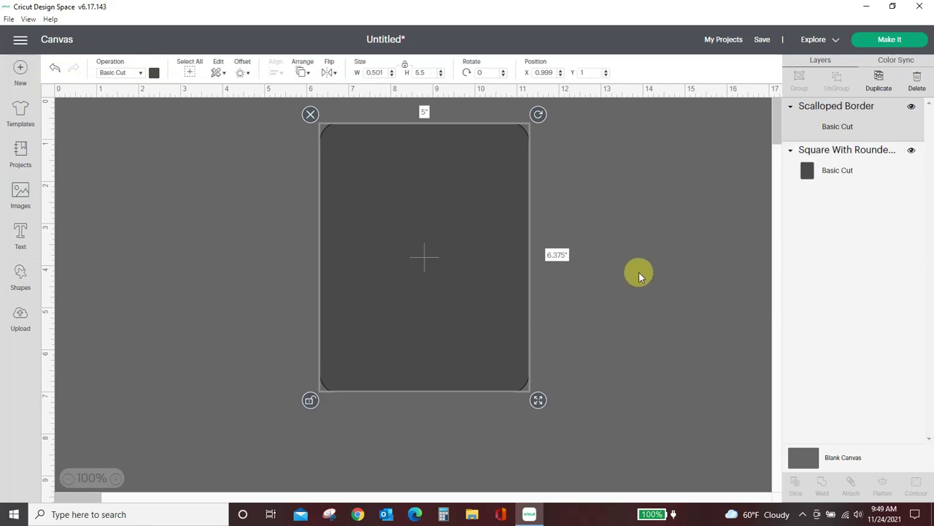
{"action": "left_click_drag", "start_coordinate": [101, 302], "coordinate": [521, 293]}
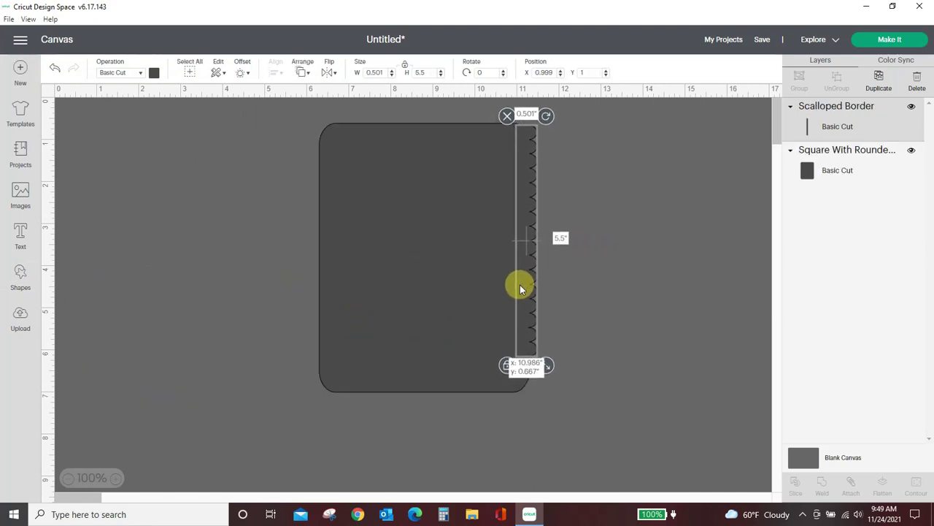
{"action": "left_click_drag", "start_coordinate": [521, 293], "coordinate": [518, 286]}
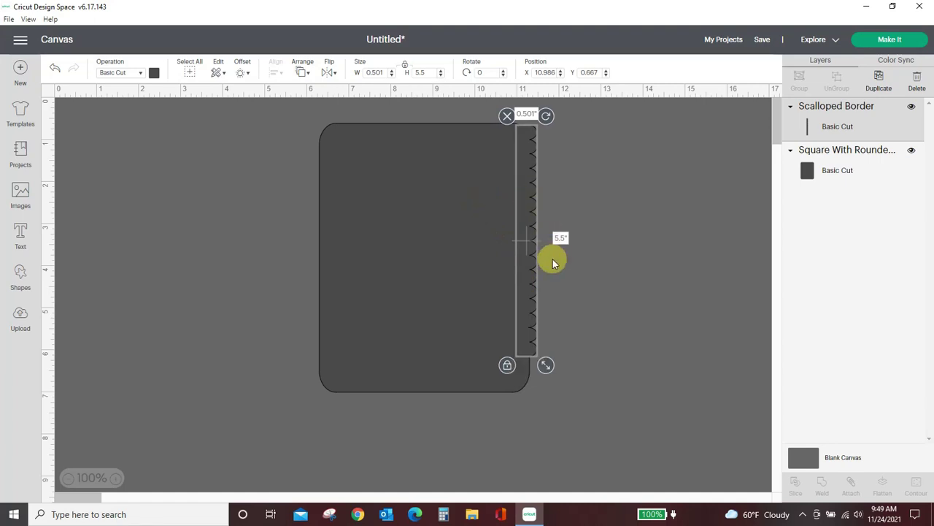
- Lengthen the Scalloped Border to match the rectangle's height
{"action": "left_click", "coordinate": [431, 250], "text": "shift"}
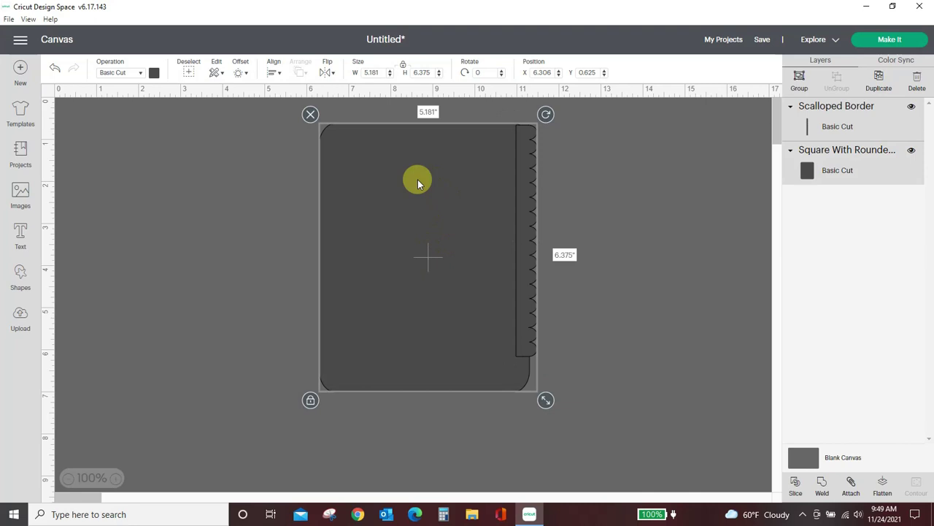
{"action": "left_click", "coordinate": [273, 73]}
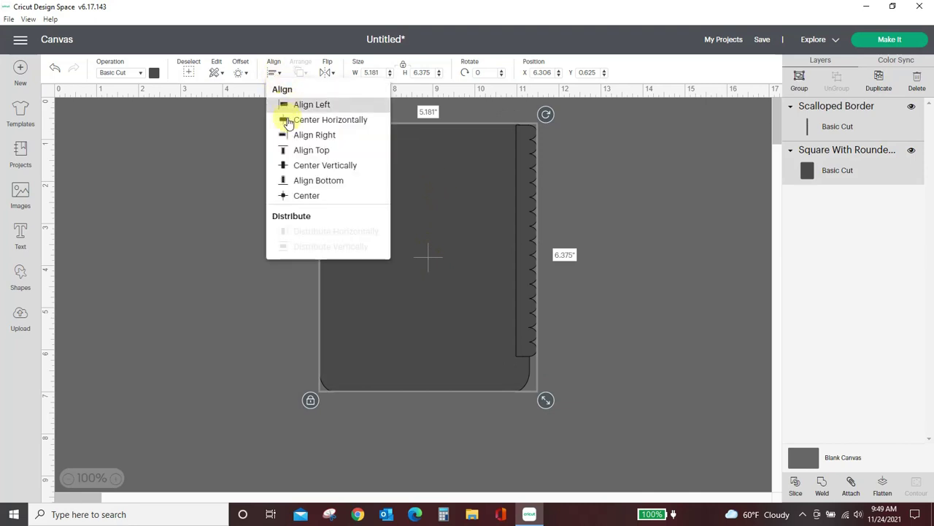
{"action": "left_click", "coordinate": [290, 147]}
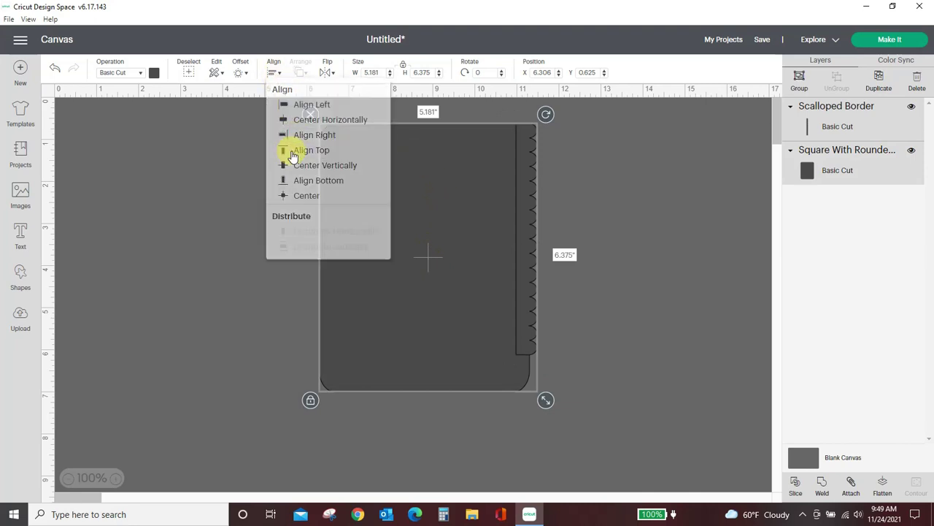
{"action": "left_click", "coordinate": [626, 358]}
{"action": "left_click", "coordinate": [531, 358]}
{"action": "left_click_drag", "start_coordinate": [553, 371], "coordinate": [552, 395]}
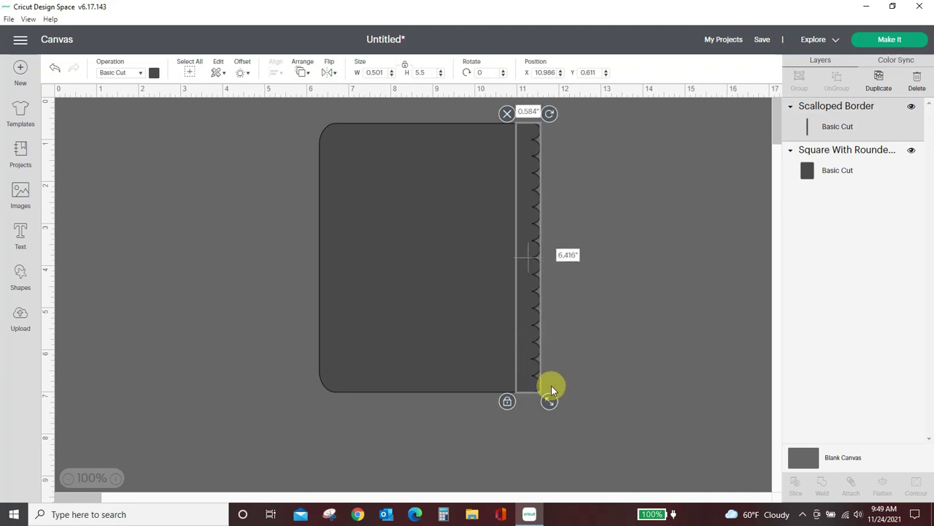
- Align the tops of the rectangle and the Scalloped Border
{"action": "left_click", "coordinate": [639, 367]}
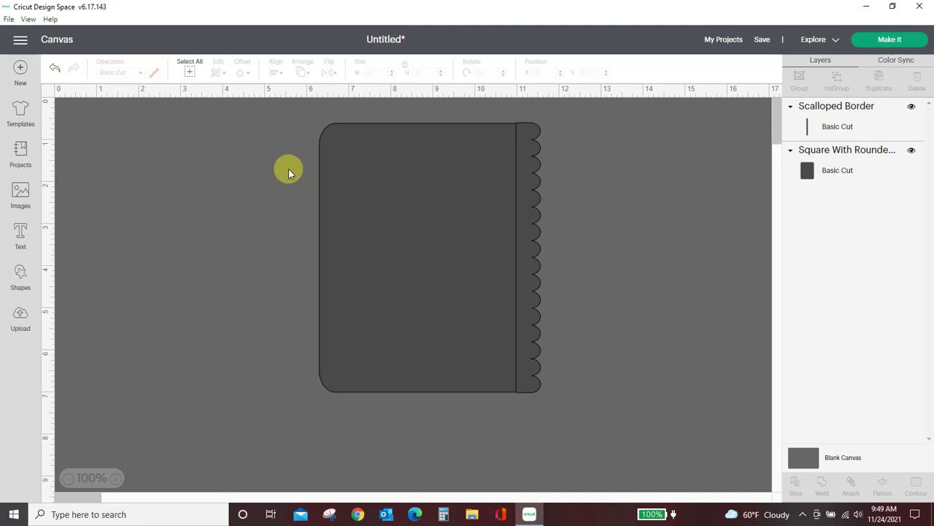
{"action": "left_click_drag", "start_coordinate": [277, 120], "coordinate": [657, 459]}
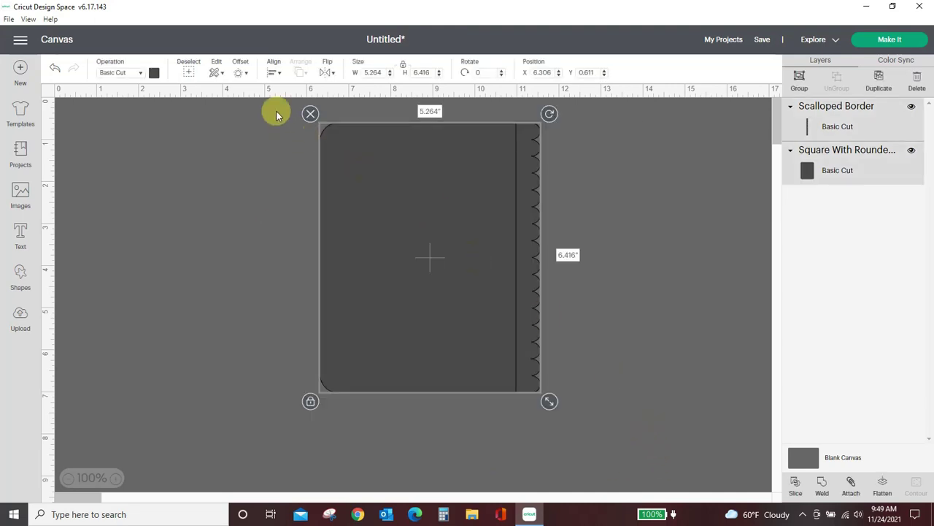
{"action": "left_click", "coordinate": [272, 70]}
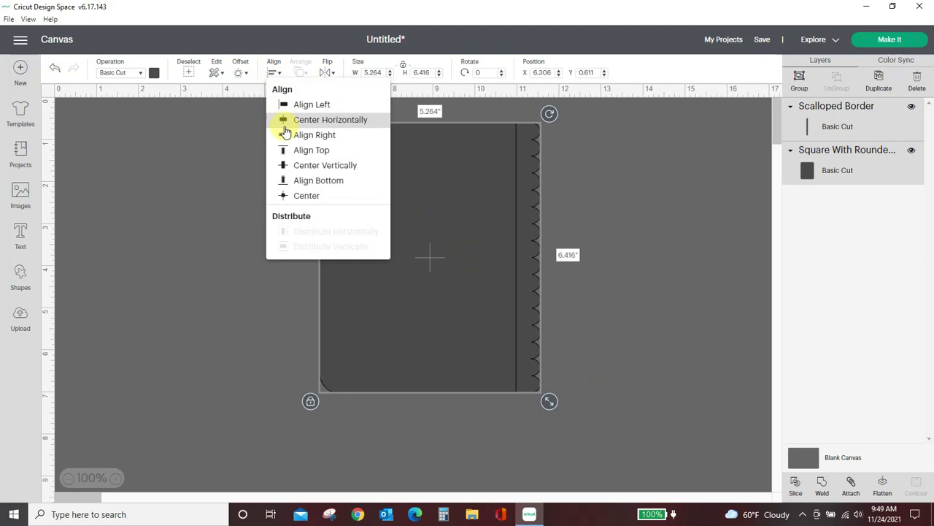
{"action": "left_click", "coordinate": [284, 152]}
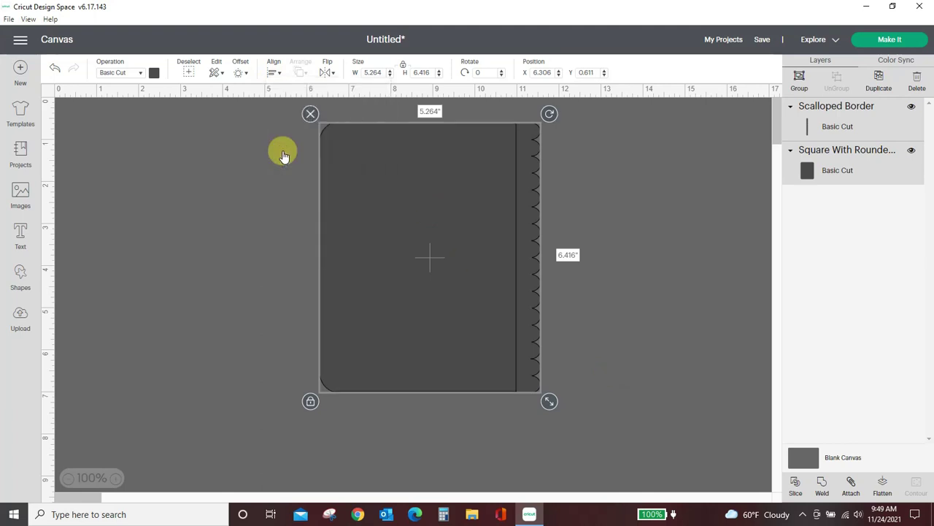
{"action": "left_click", "coordinate": [586, 449]}
- Fine-tune the Scalloped Border's length with small resizes
{"action": "left_click", "coordinate": [529, 384]}
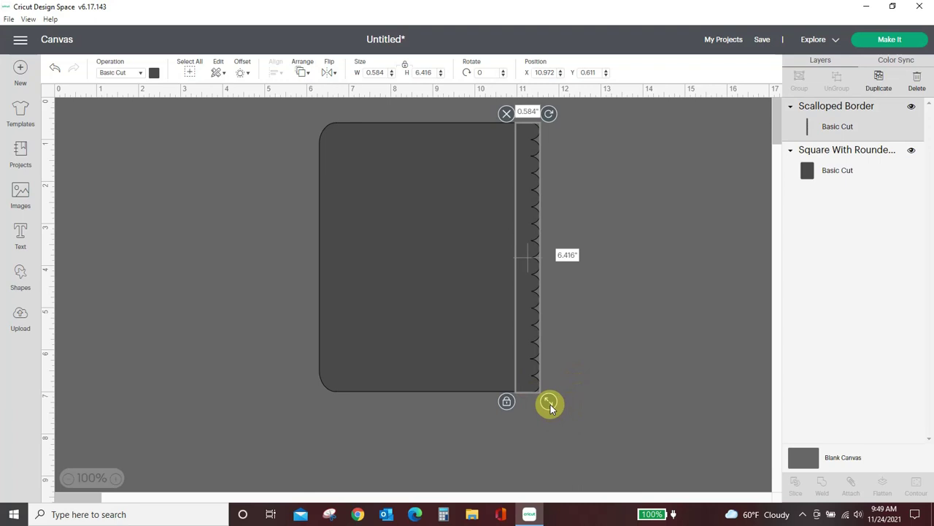
{"action": "left_click_drag", "start_coordinate": [551, 408], "coordinate": [550, 406]}
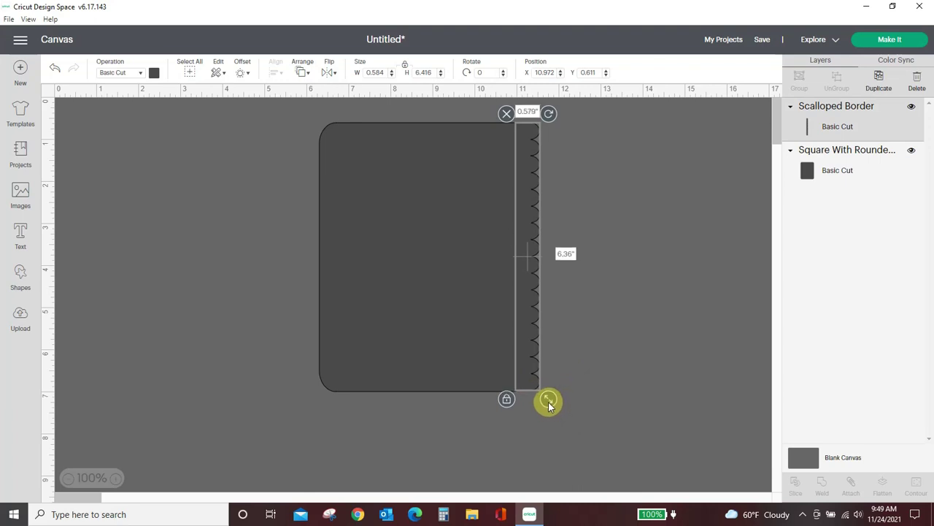
{"action": "left_click", "coordinate": [629, 398]}
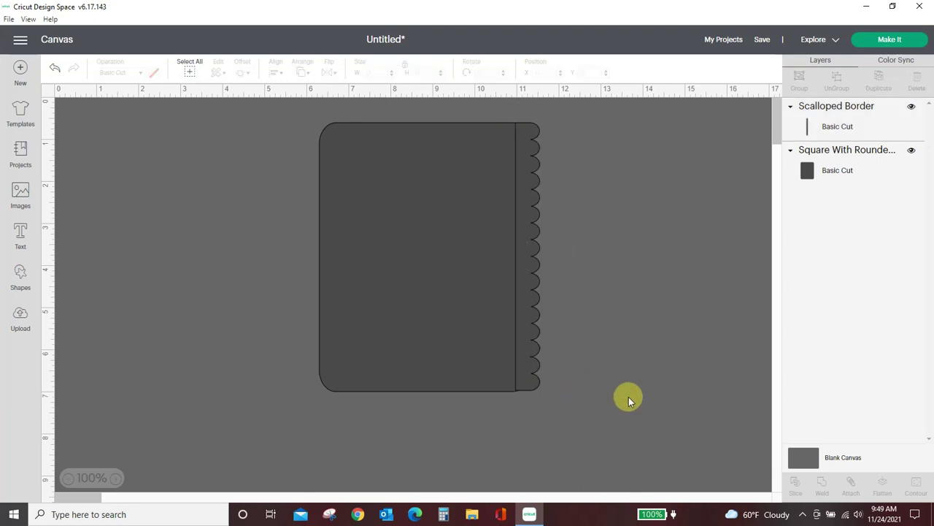
{"action": "left_click", "coordinate": [533, 381]}
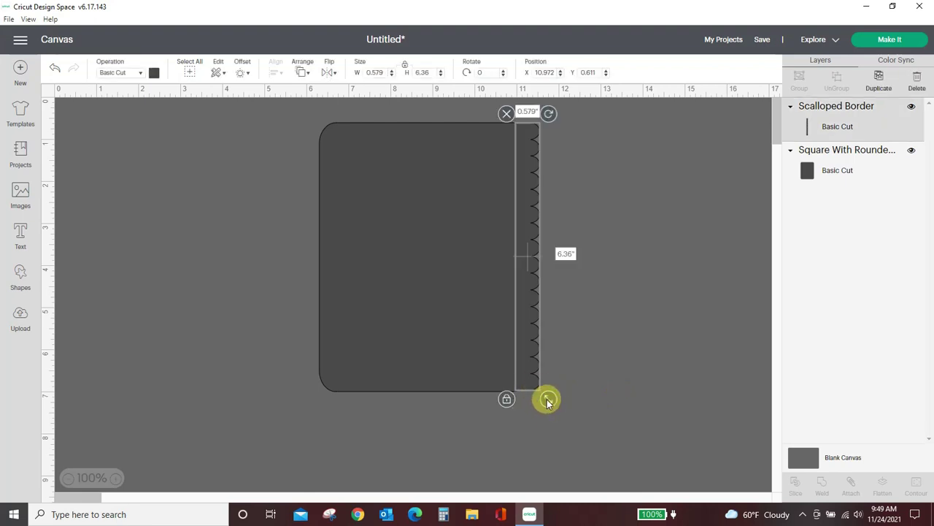
{"action": "left_click_drag", "start_coordinate": [548, 401], "coordinate": [548, 401]}
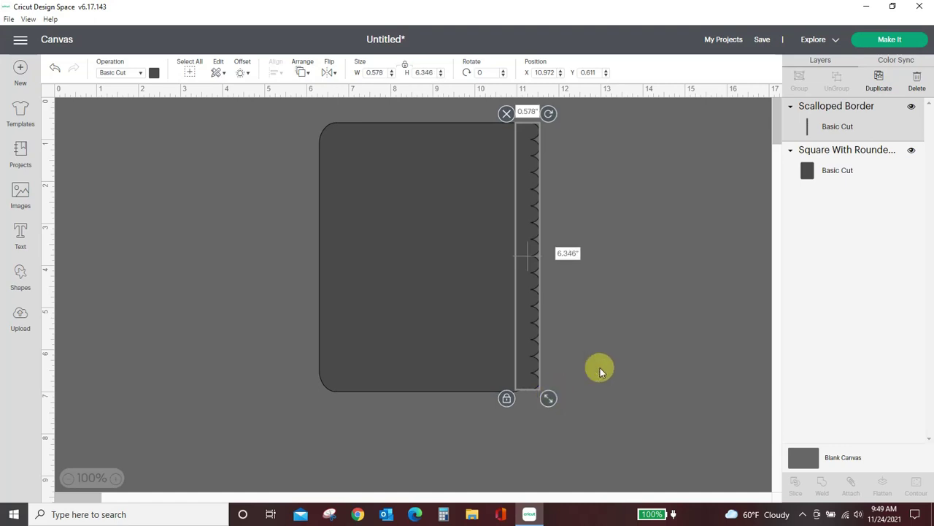
{"action": "left_click", "coordinate": [654, 319]}
- Compare the rectangle and border sizes, then re-align their tops
{"action": "left_click", "coordinate": [424, 284]}
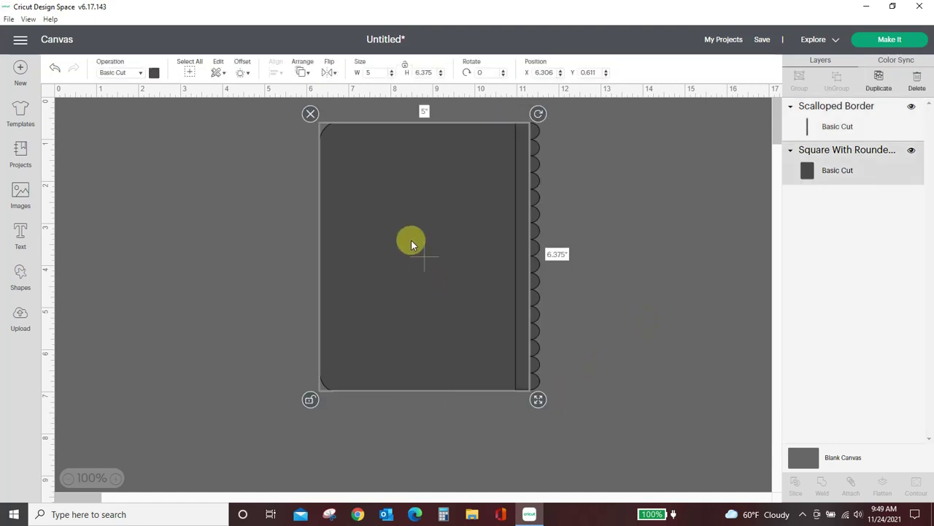
{"action": "left_click", "coordinate": [647, 239]}
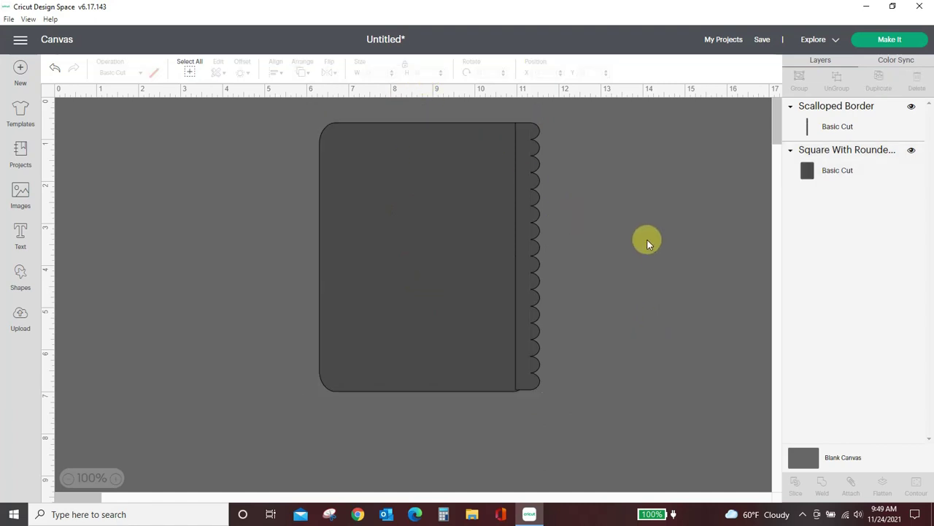
{"action": "left_click", "coordinate": [526, 209]}
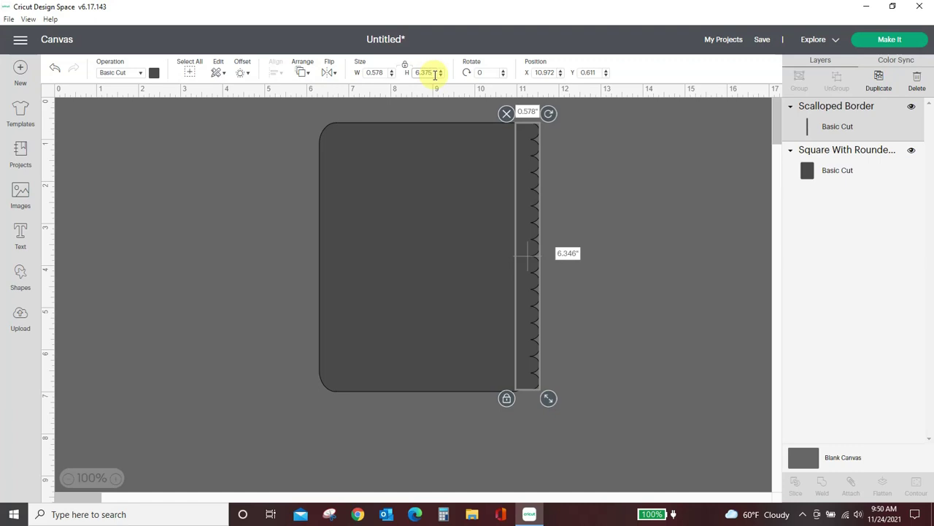
{"action": "left_click", "coordinate": [647, 167]}
{"action": "left_click_drag", "start_coordinate": [255, 117], "coordinate": [672, 486]}
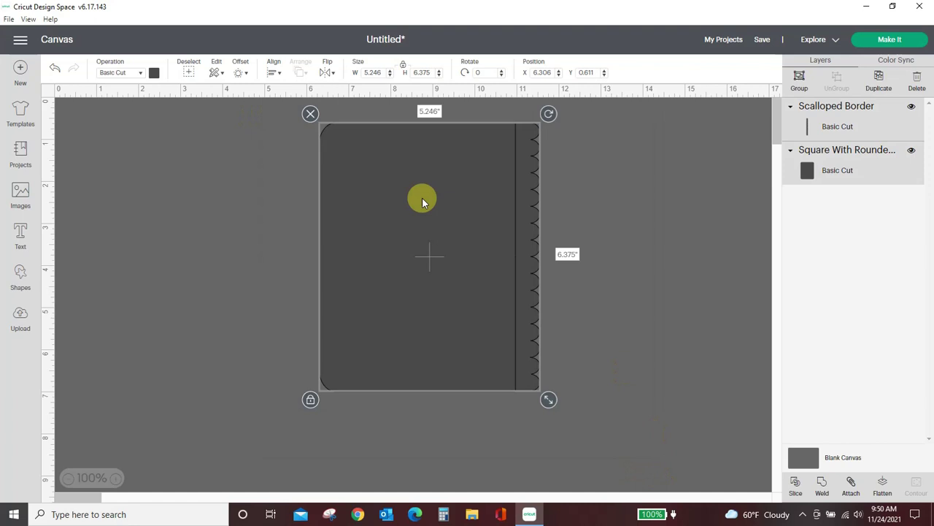
{"action": "left_click", "coordinate": [272, 73]}
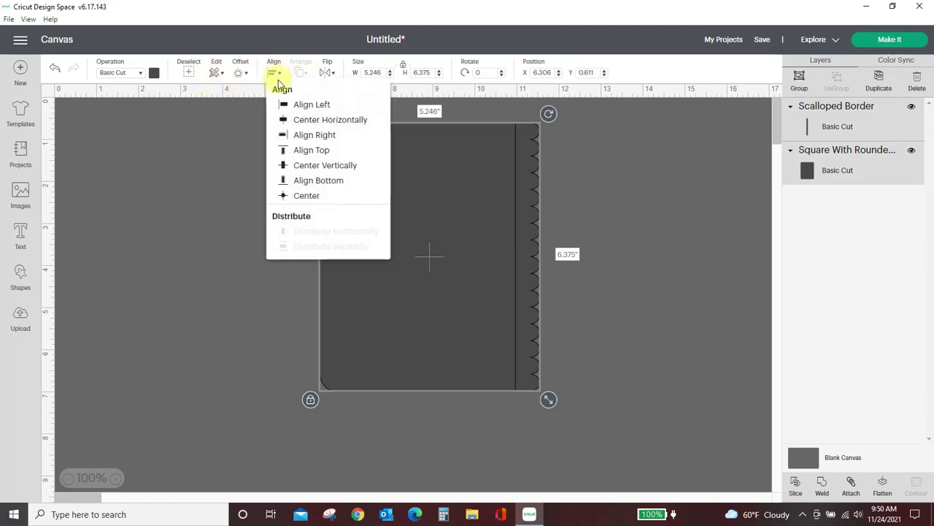
{"action": "left_click", "coordinate": [298, 151]}
{"action": "left_click", "coordinate": [241, 215]}
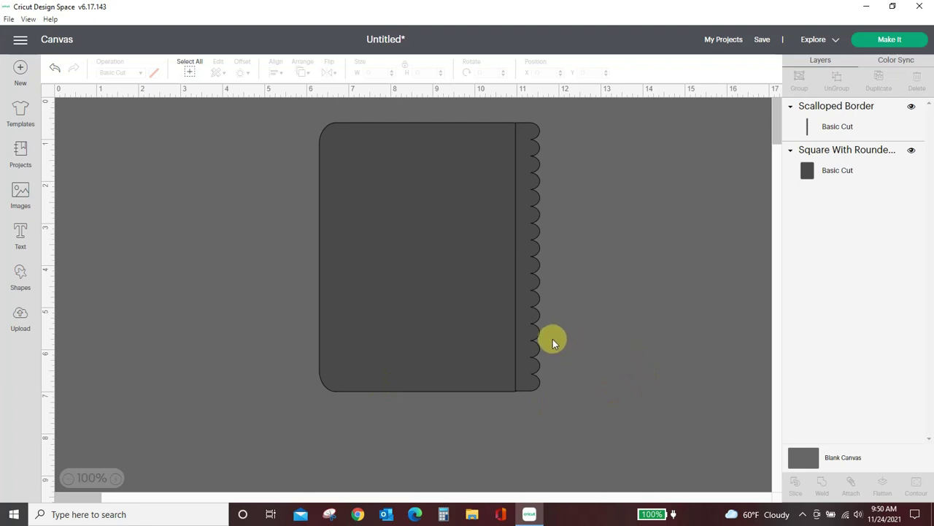
{"action": "left_click", "coordinate": [506, 356]}
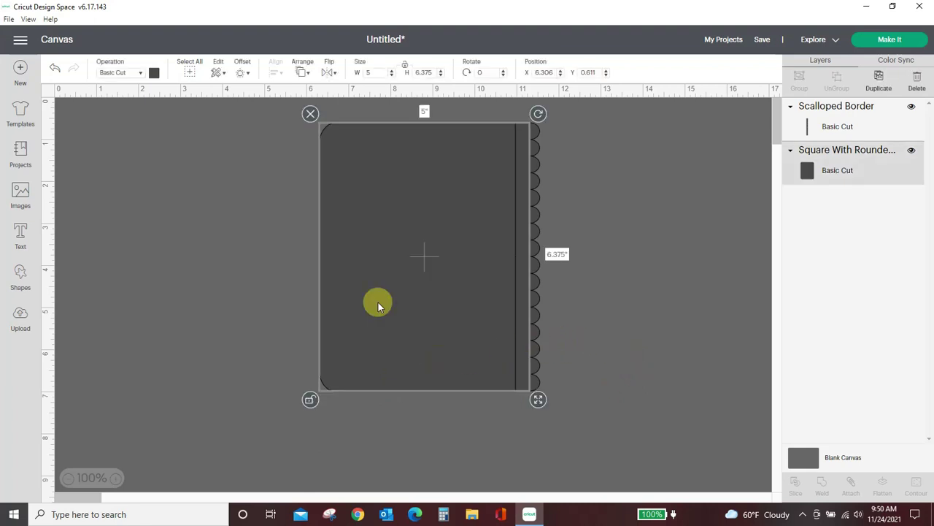
- Colour the rounded rectangle white and the Scalloped Border light pink
{"action": "left_click", "coordinate": [154, 73]}
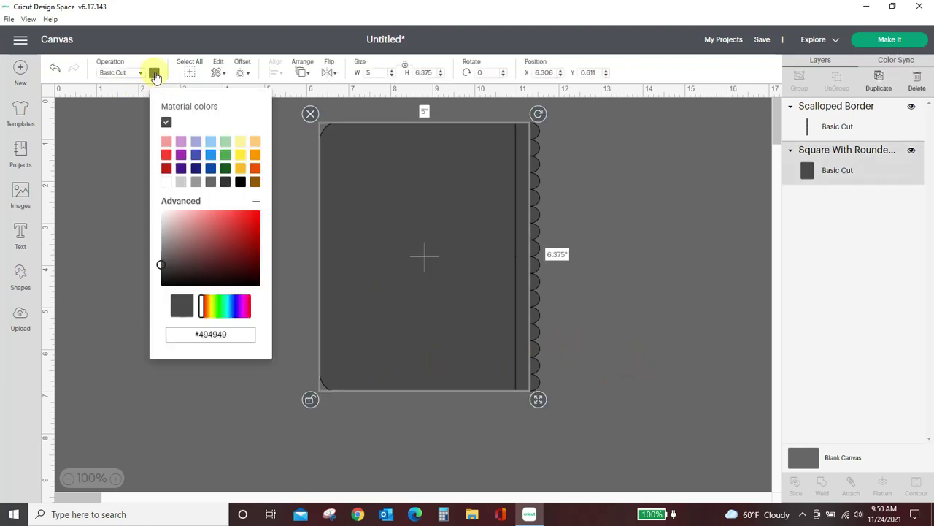
{"action": "left_click", "coordinate": [166, 182]}
{"action": "left_click", "coordinate": [535, 175]}
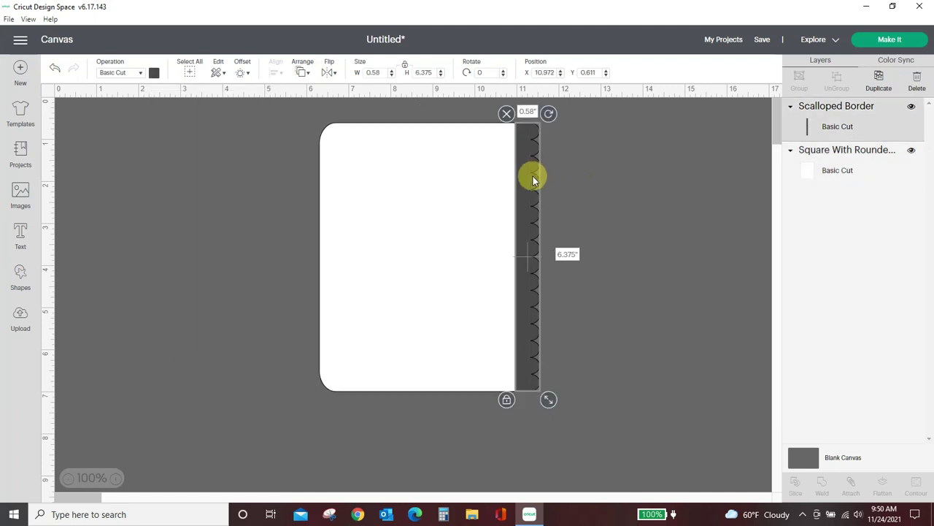
{"action": "left_click", "coordinate": [154, 74]}
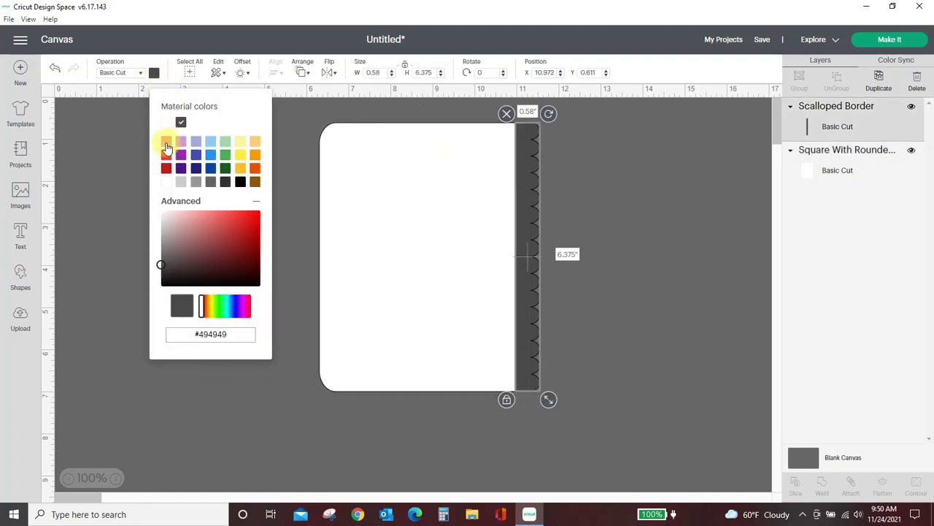
{"action": "left_click", "coordinate": [167, 141]}
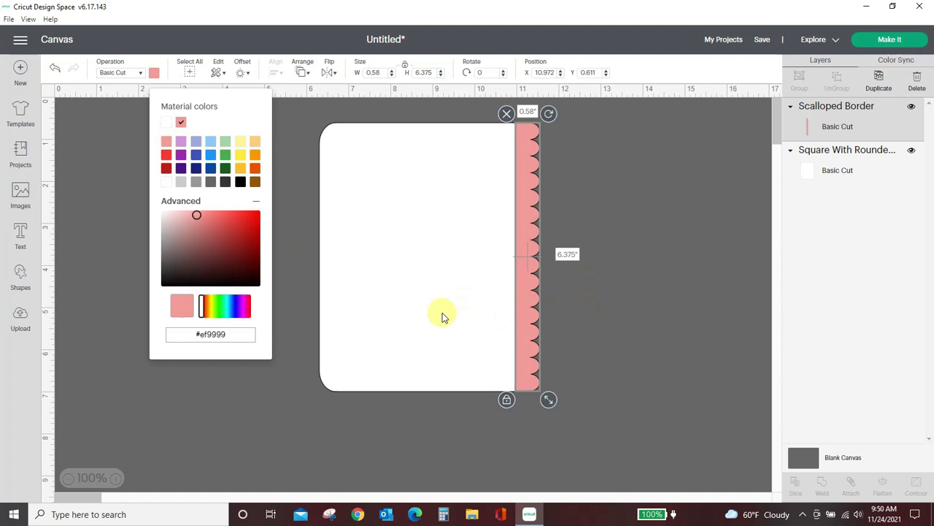
- Move the white rounded card forward in front of the border
{"action": "left_click", "coordinate": [296, 207]}
{"action": "left_click", "coordinate": [413, 233]}
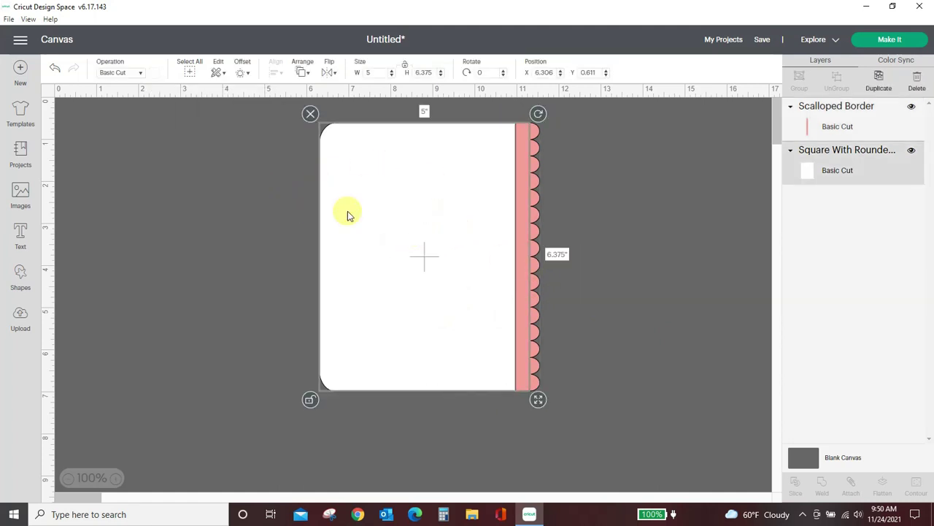
{"action": "left_click", "coordinate": [306, 76]}
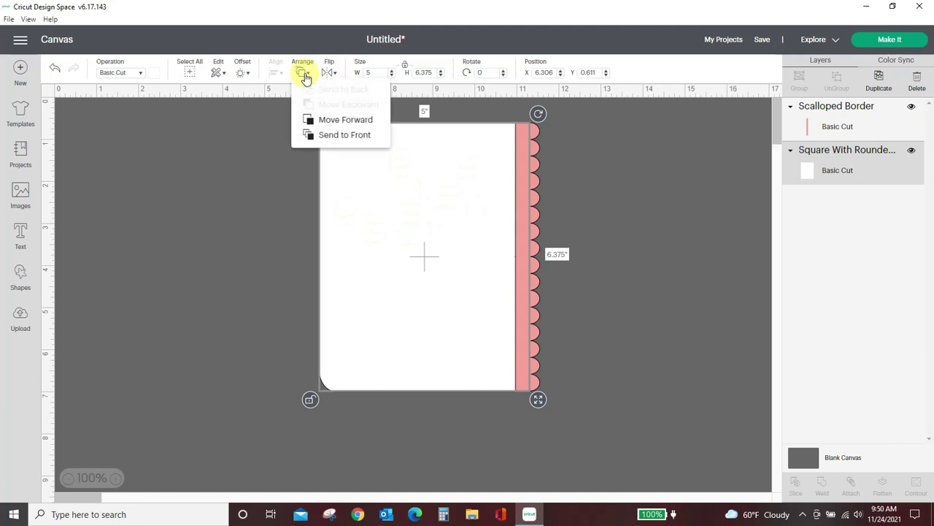
{"action": "left_click", "coordinate": [317, 137]}
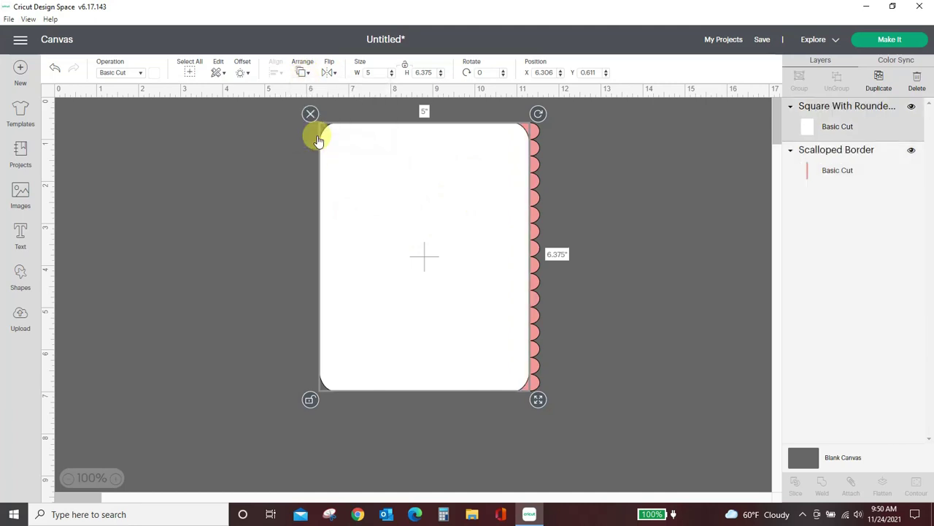
{"action": "left_click", "coordinate": [660, 190]}
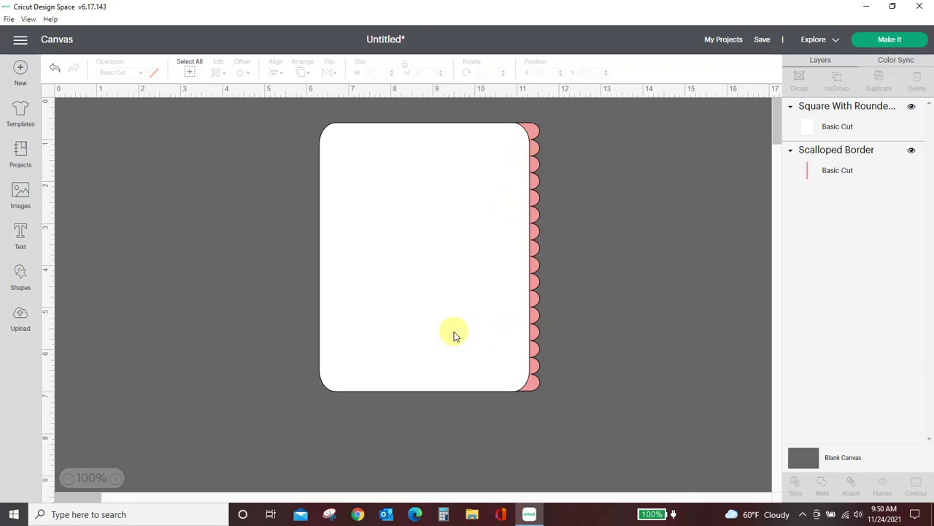
- Nudge the white card so it covers the border's straight edge
{"action": "left_click", "coordinate": [451, 248]}
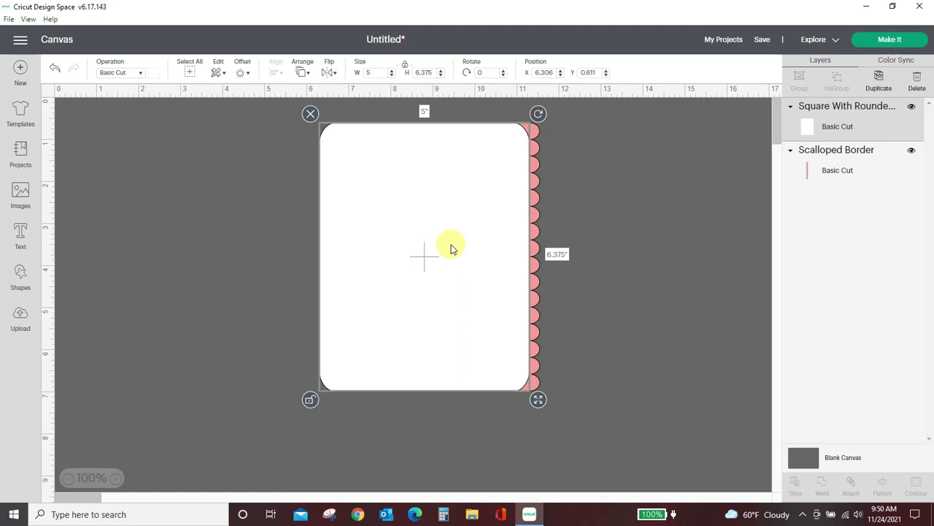
{"action": "key", "text": "Left"}
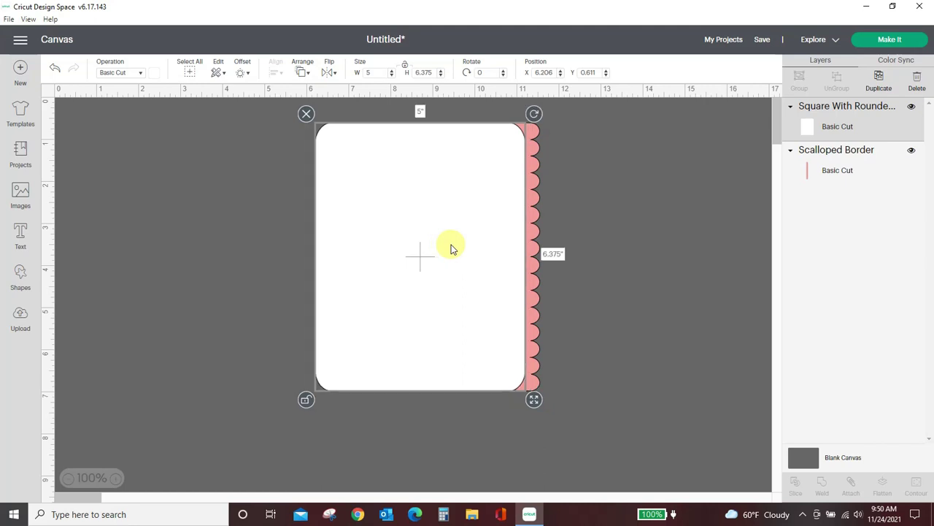
{"action": "left_click", "coordinate": [653, 249]}
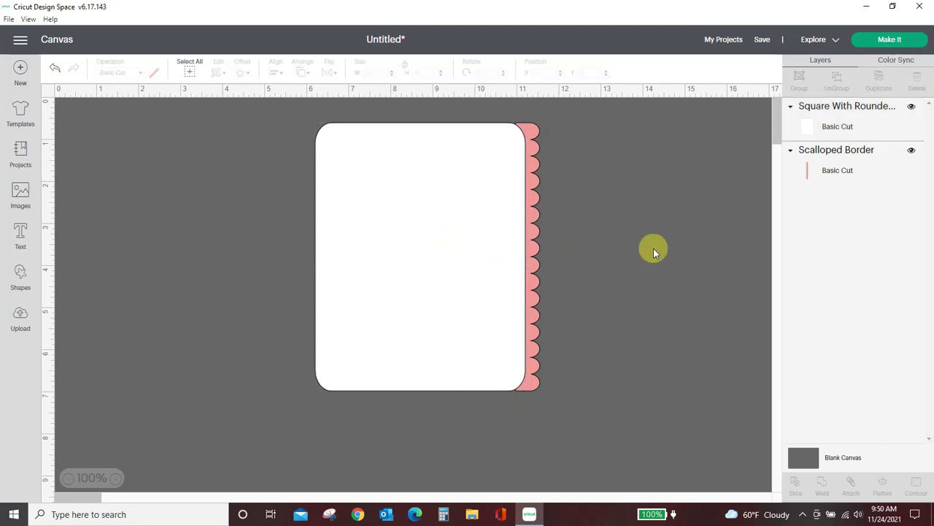
{"action": "left_click", "coordinate": [451, 249]}
{"action": "left_click_drag", "start_coordinate": [450, 249], "coordinate": [454, 249]}
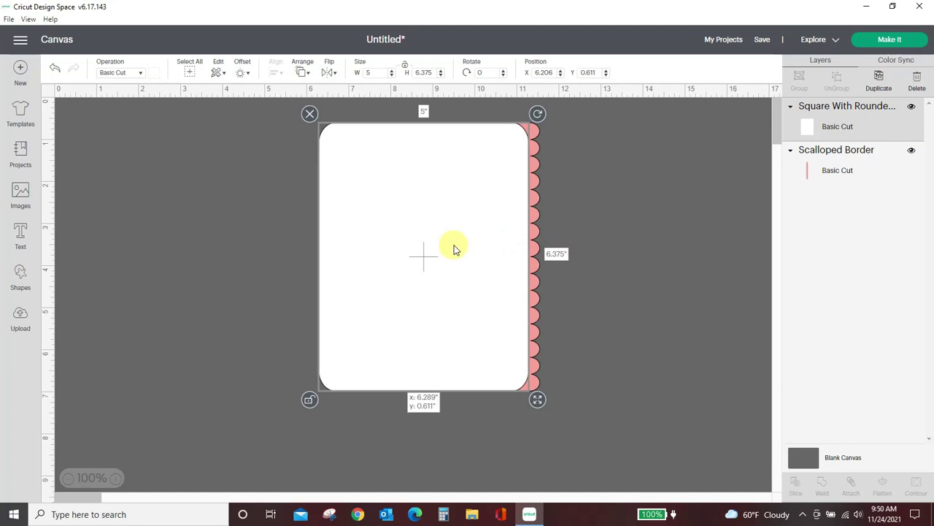
{"action": "left_click", "coordinate": [612, 250]}
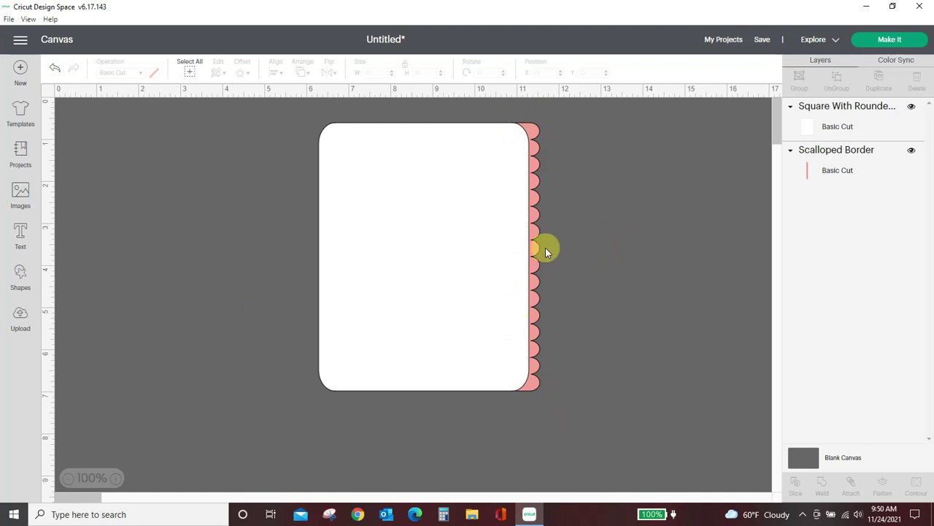
- Duplicate the pink scalloped border, flip it horizontally, and place it on the card's left edge
{"action": "left_click", "coordinate": [535, 228]}
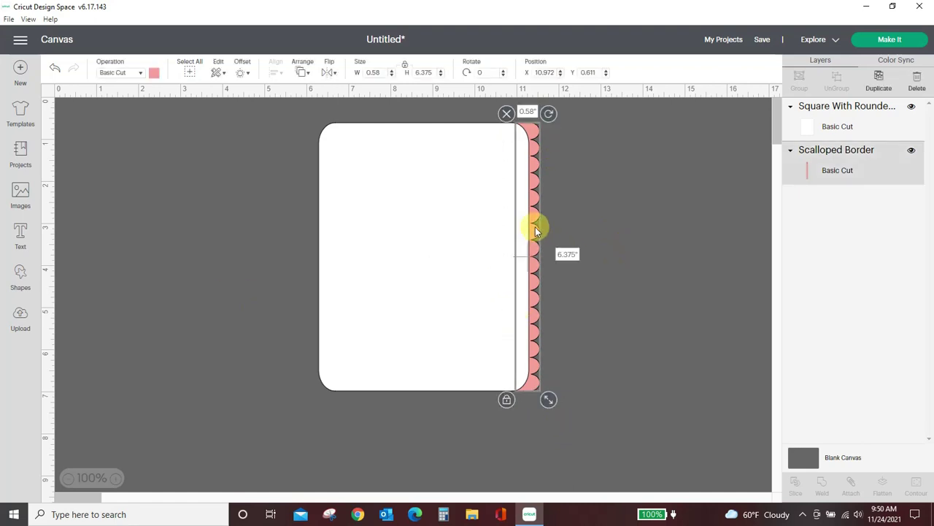
{"action": "left_click", "coordinate": [881, 79]}
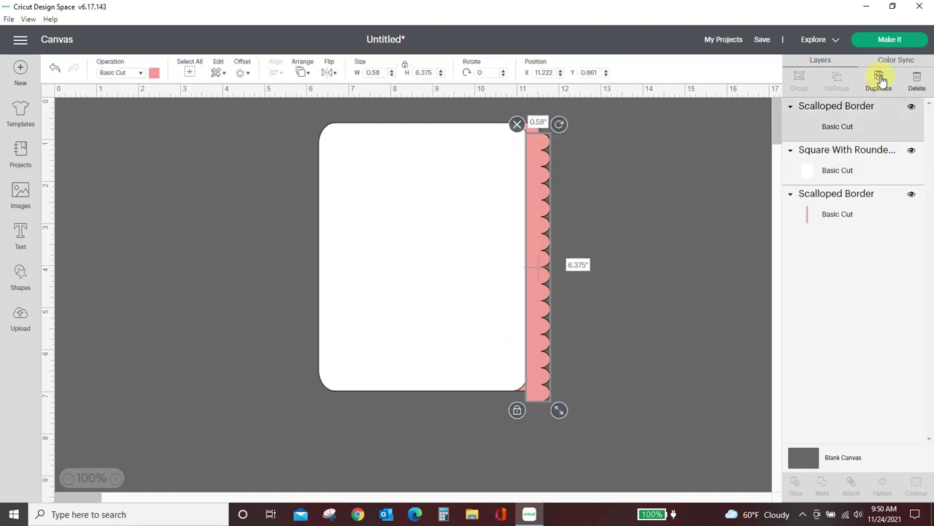
{"action": "left_click", "coordinate": [325, 75]}
{"action": "left_click", "coordinate": [330, 91]}
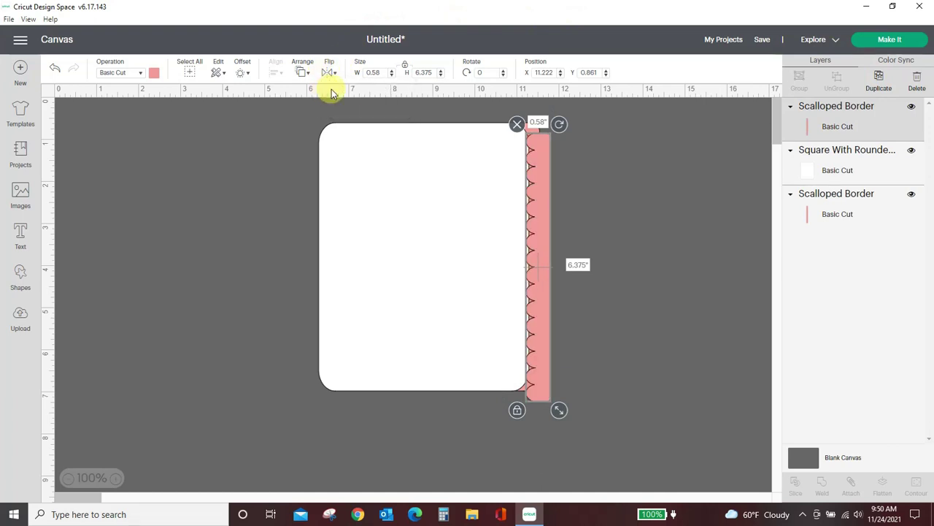
{"action": "mouse_move", "coordinate": [549, 301]}
{"action": "left_mouse_down"}
{"action": "mouse_move", "coordinate": [303, 295]}
{"action": "mouse_move", "coordinate": [320, 302]}
{"action": "left_mouse_up"}
{"action": "left_click", "coordinate": [237, 333]}
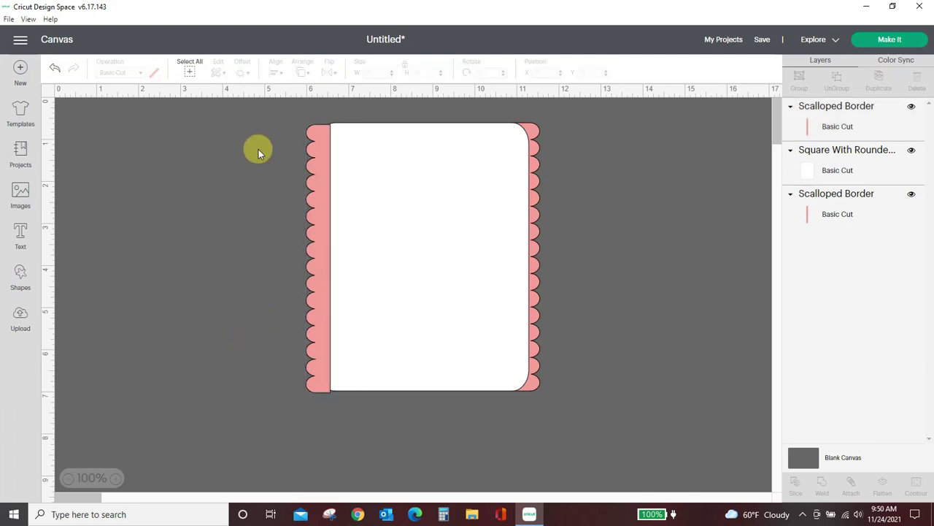
- Align the white card and both scalloped borders along their top edges
{"action": "left_click_drag", "start_coordinate": [238, 275], "coordinate": [682, 461]}
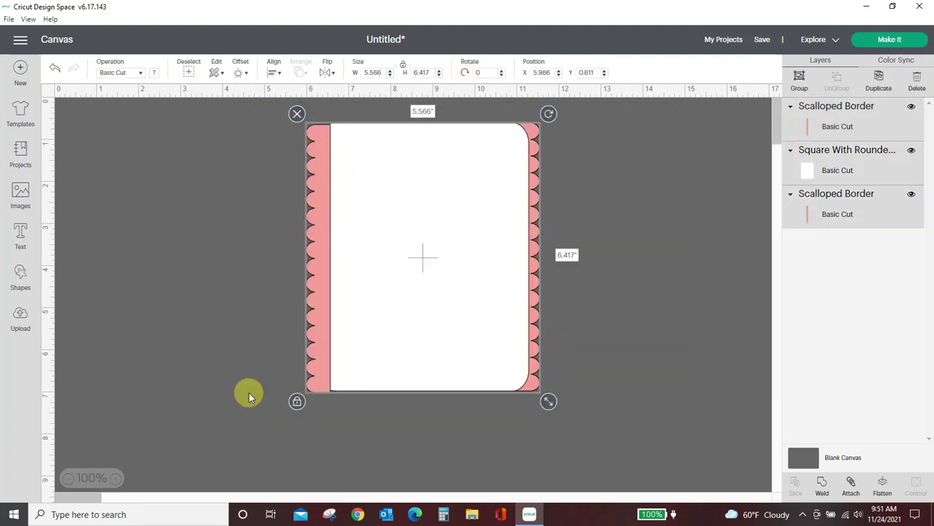
{"action": "left_click", "coordinate": [271, 75]}
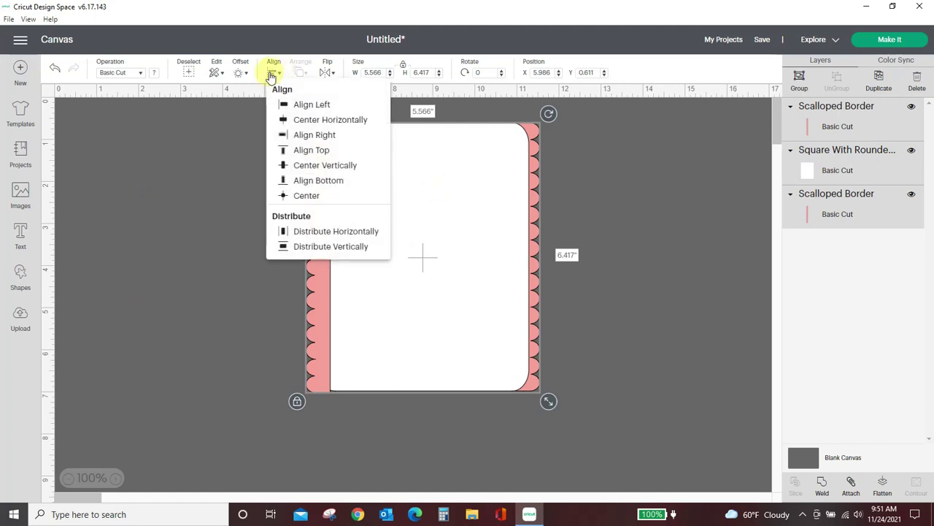
{"action": "left_click", "coordinate": [281, 150]}
{"action": "left_click", "coordinate": [213, 209]}
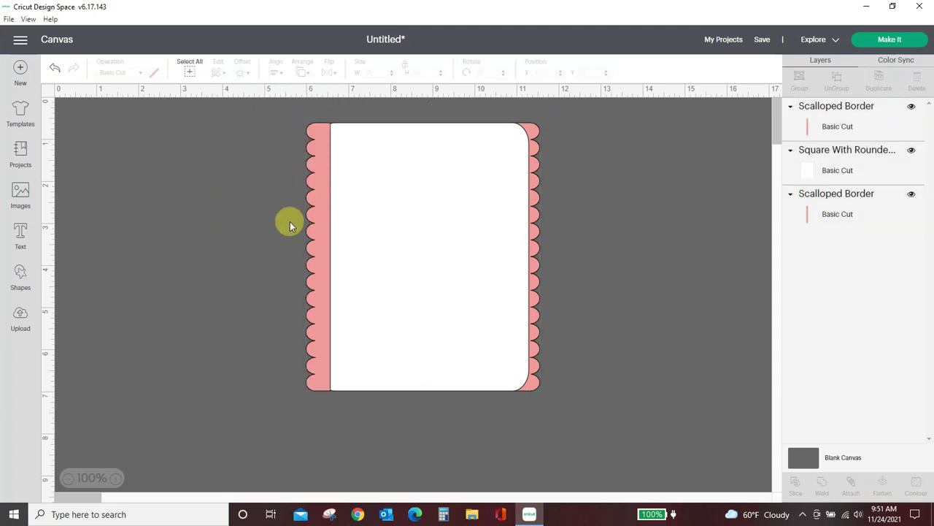
- Move the left border behind the white card, nudge it into place, and select all three pieces
{"action": "left_click", "coordinate": [322, 292]}
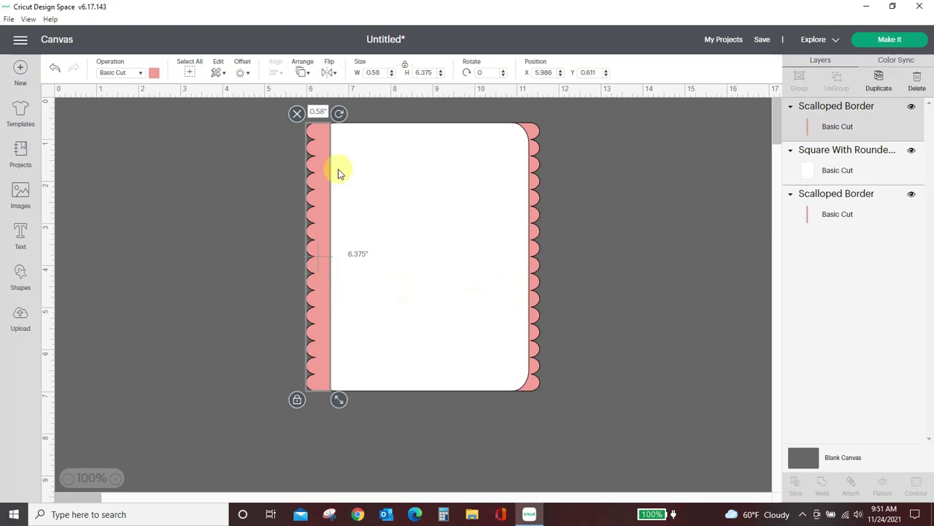
{"action": "left_click", "coordinate": [299, 72]}
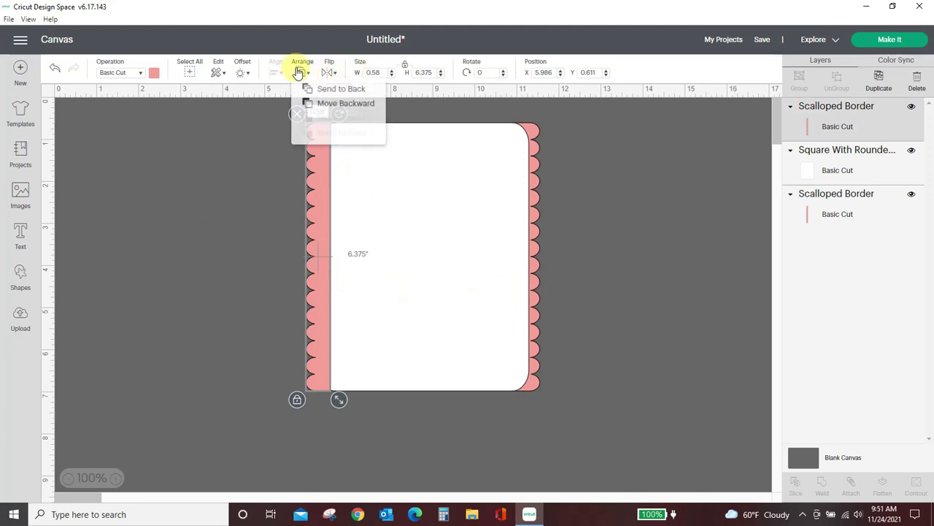
{"action": "left_click", "coordinate": [310, 101]}
{"action": "left_click", "coordinate": [233, 179]}
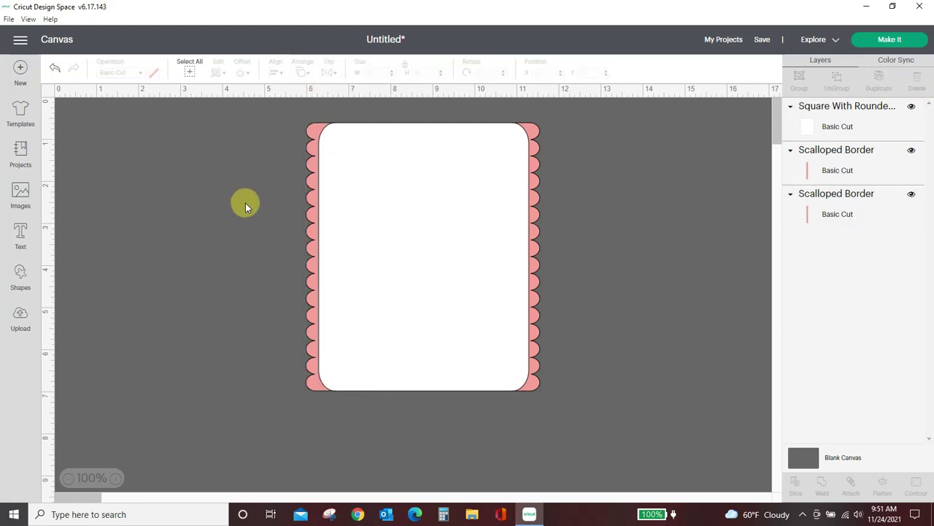
{"action": "left_click", "coordinate": [309, 283]}
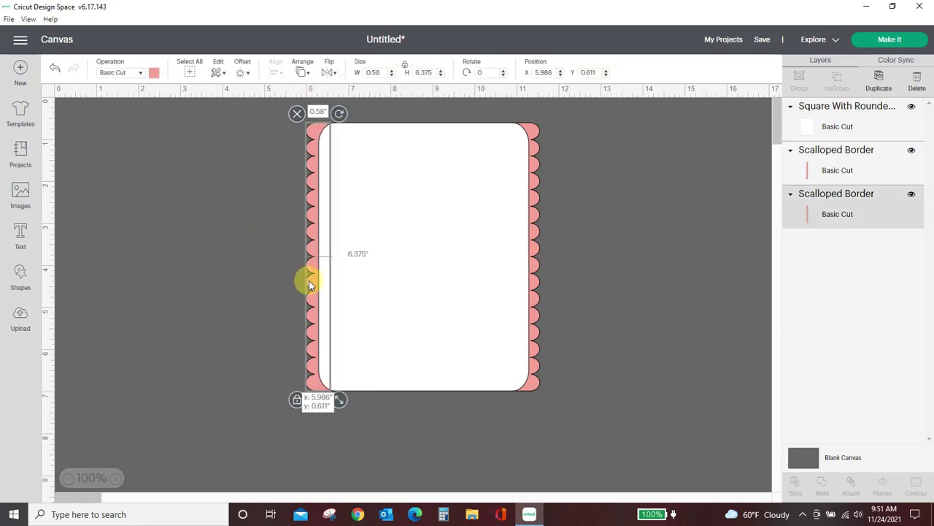
{"action": "left_click_drag", "start_coordinate": [309, 284], "coordinate": [310, 284]}
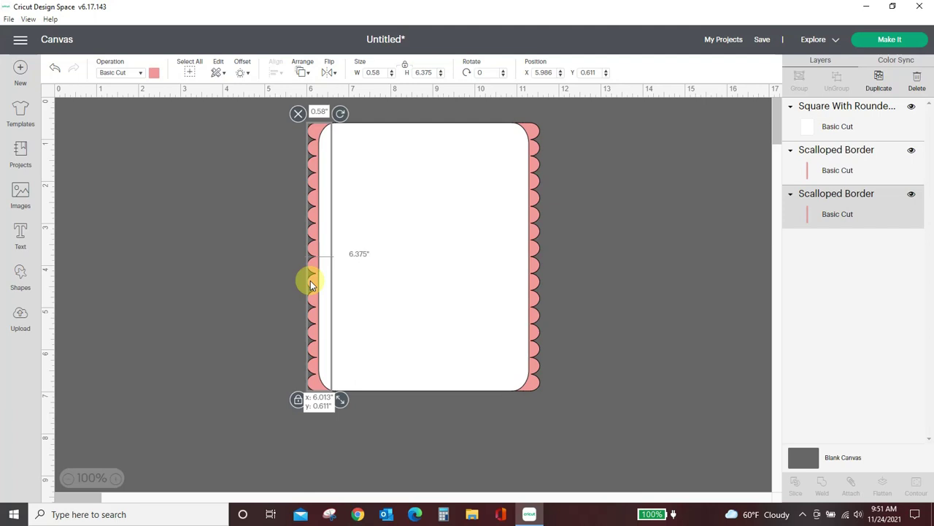
{"action": "left_click", "coordinate": [243, 289]}
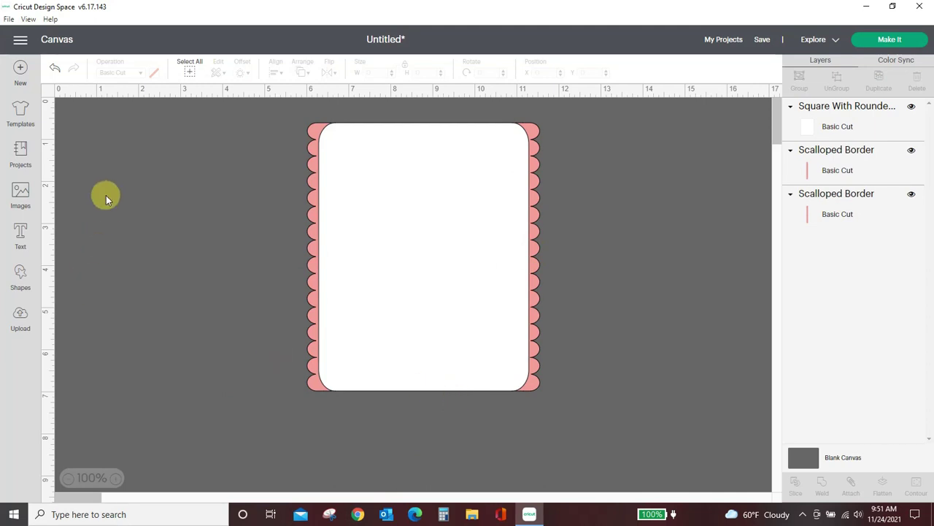
{"action": "left_click_drag", "start_coordinate": [264, 119], "coordinate": [606, 455]}
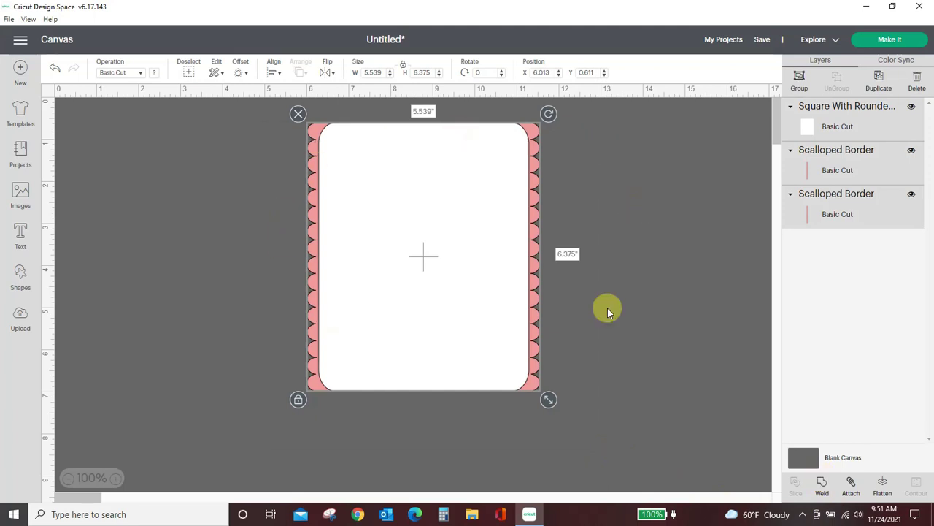
- Weld the white card and both pink borders into one scalloped card and shift it down-right
{"action": "left_click", "coordinate": [824, 486]}
{"action": "left_click_drag", "start_coordinate": [409, 334], "coordinate": [428, 364]}
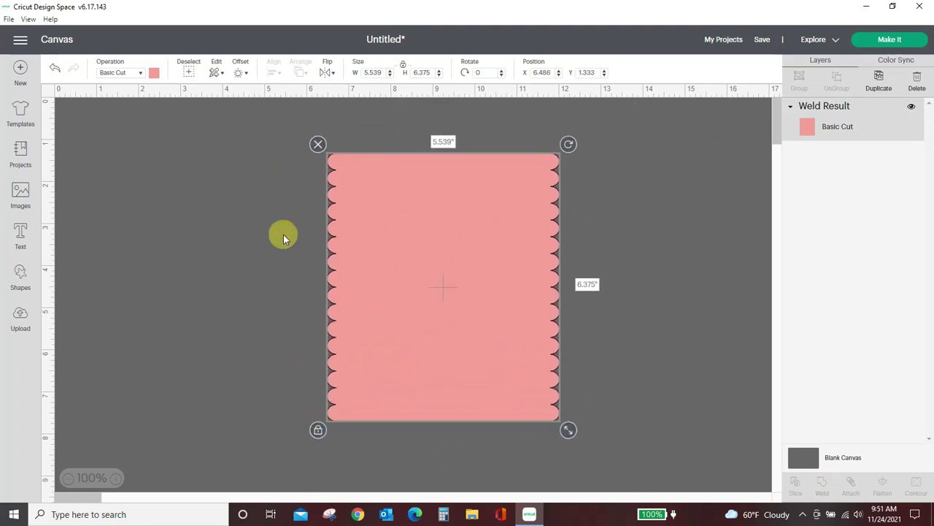
{"action": "left_click", "coordinate": [19, 285]}
- Add a thin scalloped border strip, rotate it 90°, and place it along the card's bottom edge
{"action": "scroll", "coordinate": [195, 420], "scroll_direction": "down", "scroll_amount": 2}
{"action": "scroll", "coordinate": [194, 414], "scroll_direction": "down", "scroll_amount": 1}
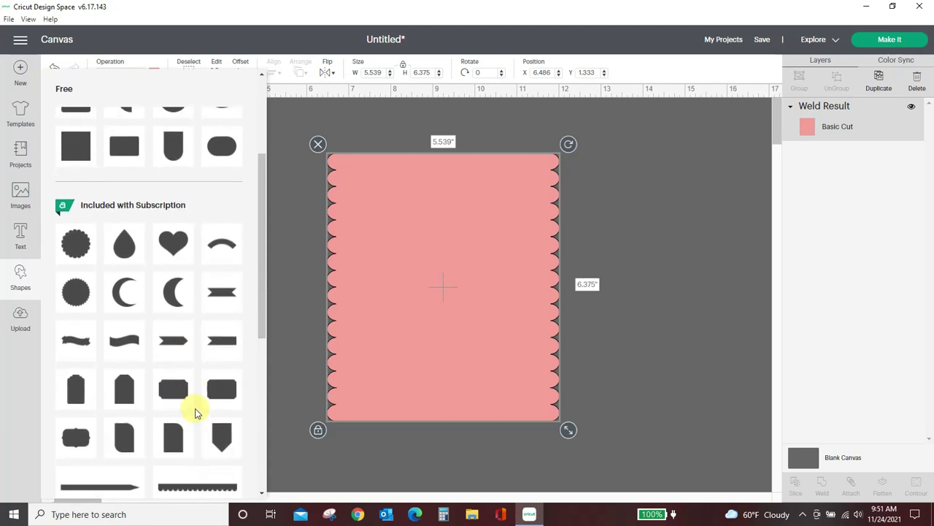
{"action": "left_click", "coordinate": [202, 485]}
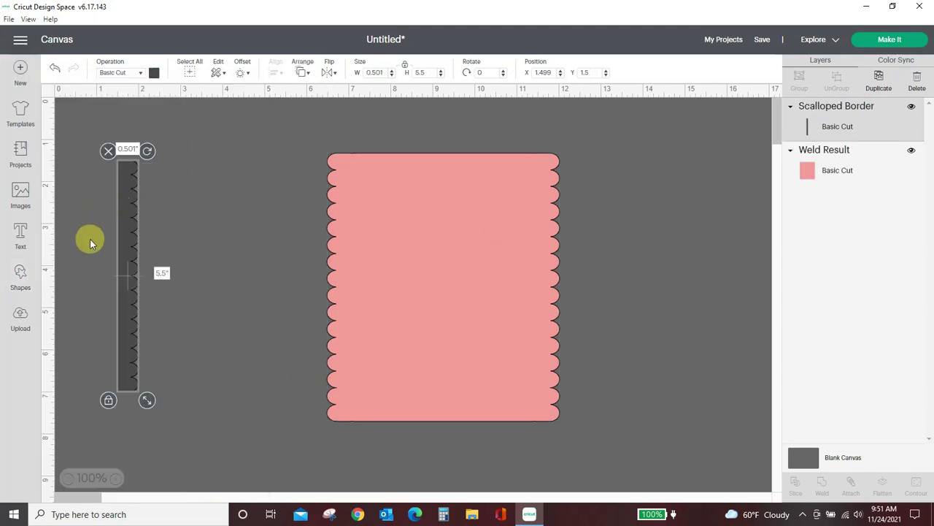
{"action": "double_click", "coordinate": [481, 72]}
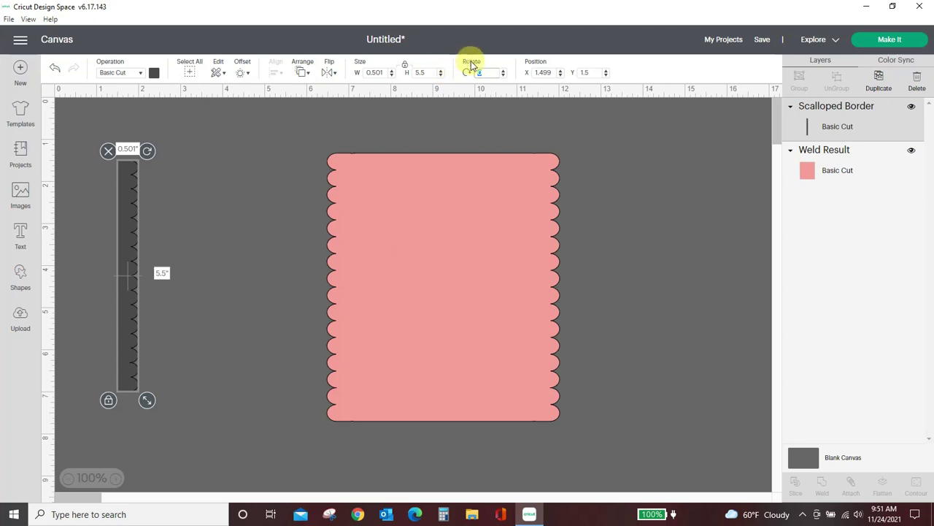
{"action": "type", "text": "90"}
{"action": "key", "text": "Return"}
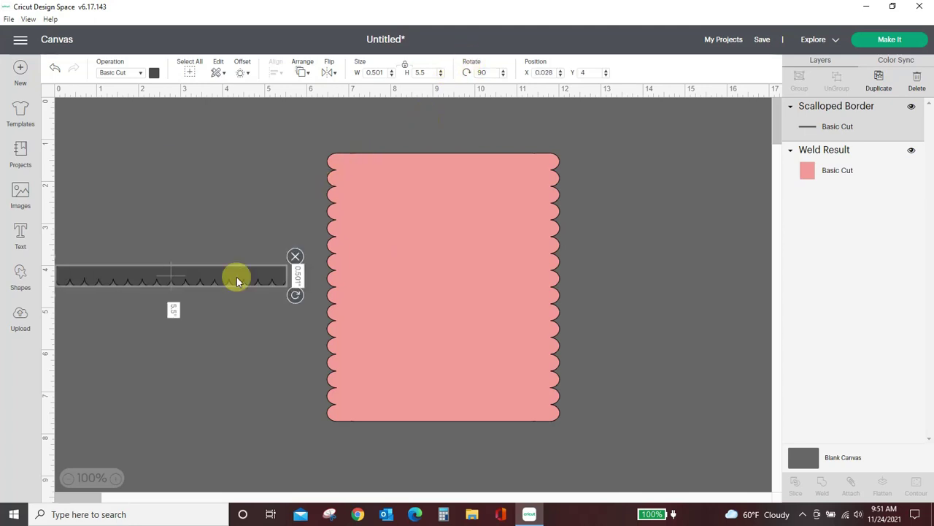
{"action": "mouse_move", "coordinate": [208, 274]}
{"action": "left_mouse_down"}
{"action": "mouse_move", "coordinate": [492, 417]}
{"action": "mouse_move", "coordinate": [478, 424]}
{"action": "left_mouse_up"}
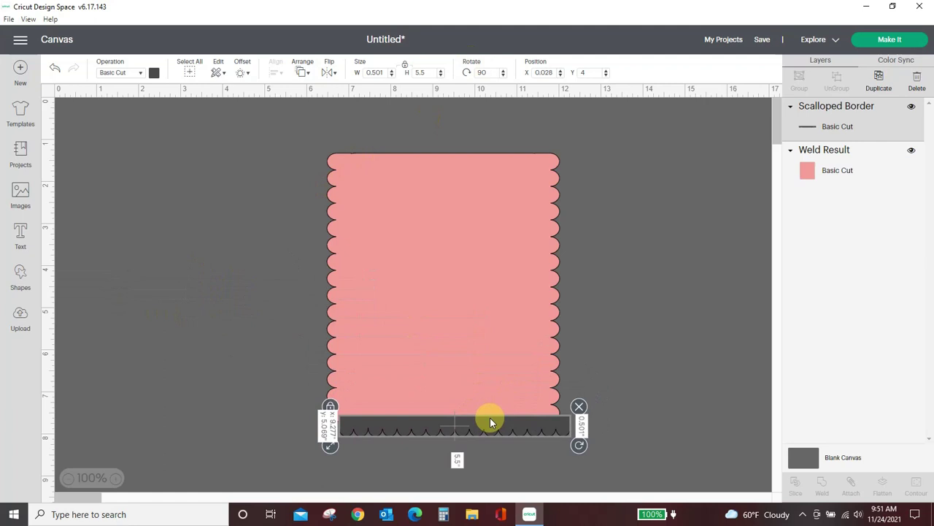
- Duplicate the strip, flip it vertically, and move the copy to the card's top edge
{"action": "left_click", "coordinate": [879, 80]}
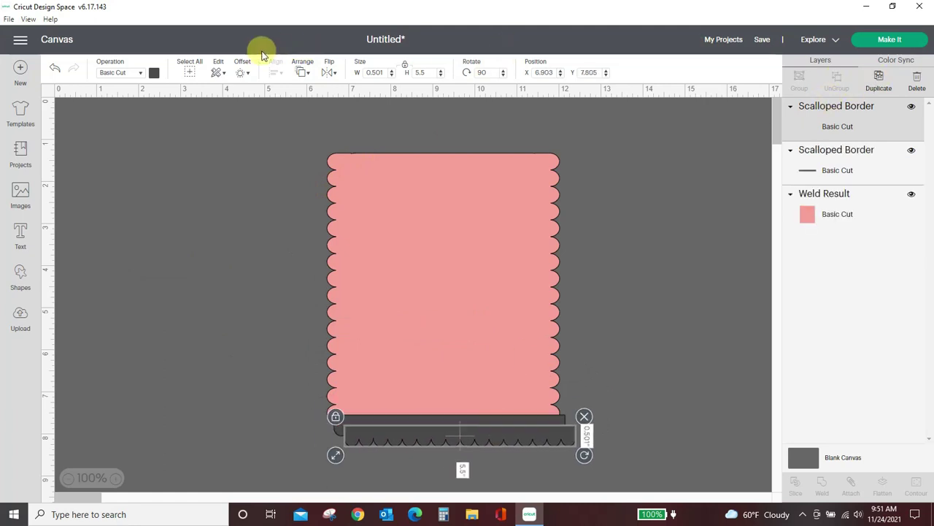
{"action": "left_click", "coordinate": [329, 73]}
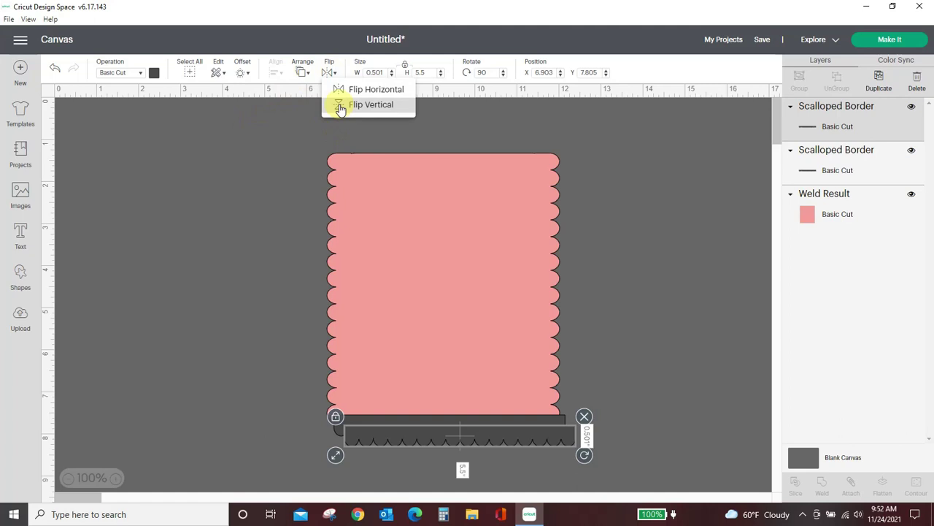
{"action": "left_click", "coordinate": [340, 105]}
{"action": "mouse_move", "coordinate": [502, 433]}
{"action": "left_mouse_down"}
{"action": "mouse_move", "coordinate": [480, 152]}
{"action": "mouse_move", "coordinate": [495, 153]}
{"action": "mouse_move", "coordinate": [488, 151]}
{"action": "left_mouse_up"}
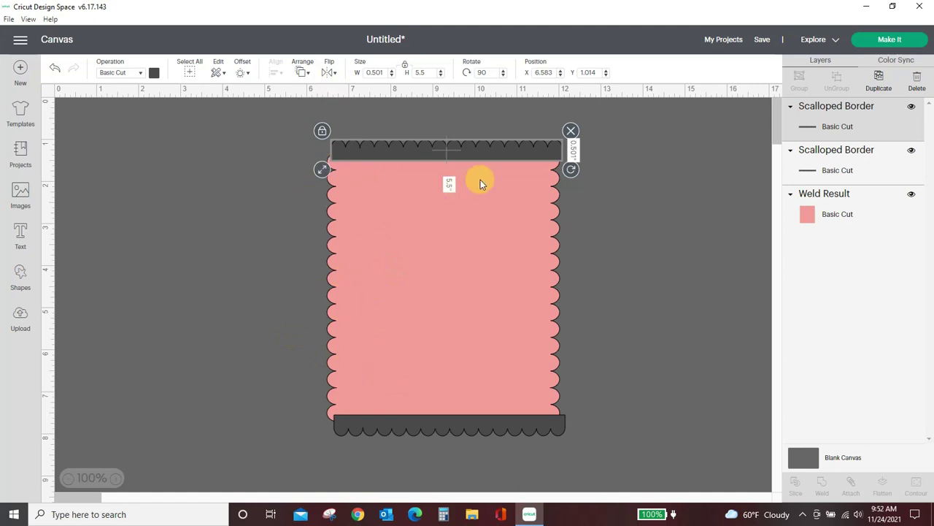
{"action": "left_click", "coordinate": [484, 314]}
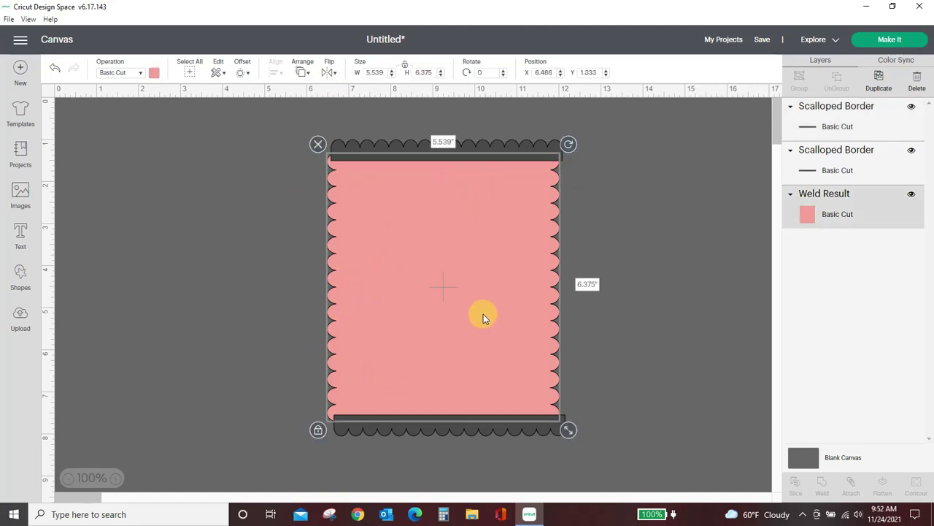
- Delete the pink card and both scalloped border strips, emptying the canvas
{"action": "key", "text": "Delete"}
{"action": "left_click", "coordinate": [464, 165]}
{"action": "key", "text": "Delete"}
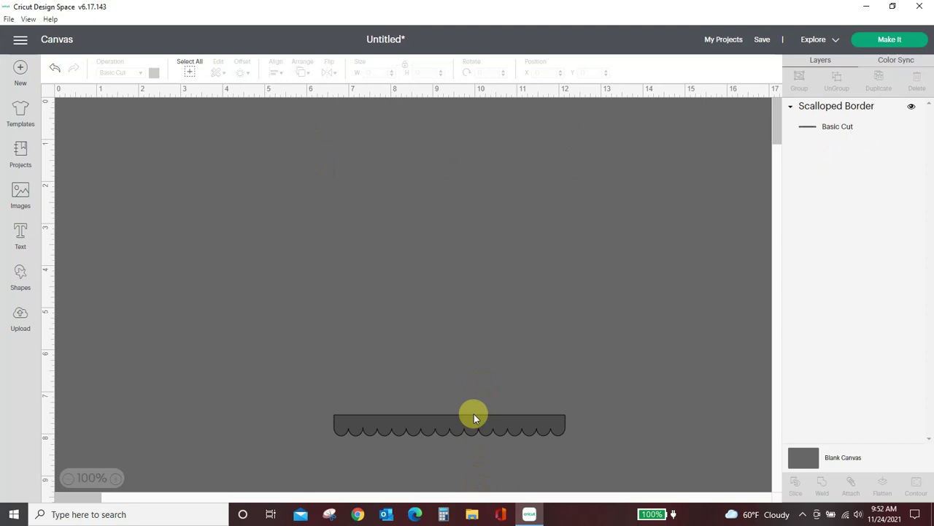
{"action": "left_click", "coordinate": [474, 424]}
{"action": "key", "text": "Delete"}
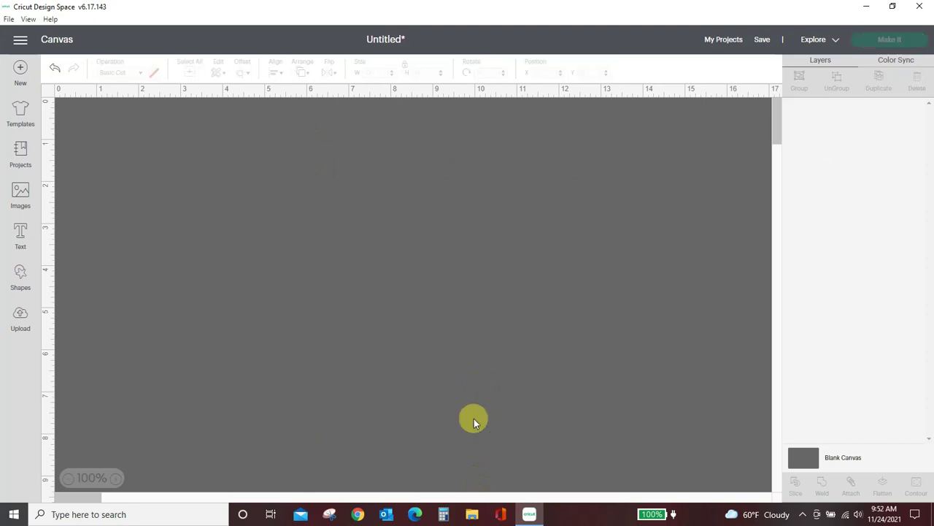
- Add a Decorative Rectangle, enlarge it to about 6.7 by 4.6 inches, and centre it
{"action": "left_click", "coordinate": [20, 273]}
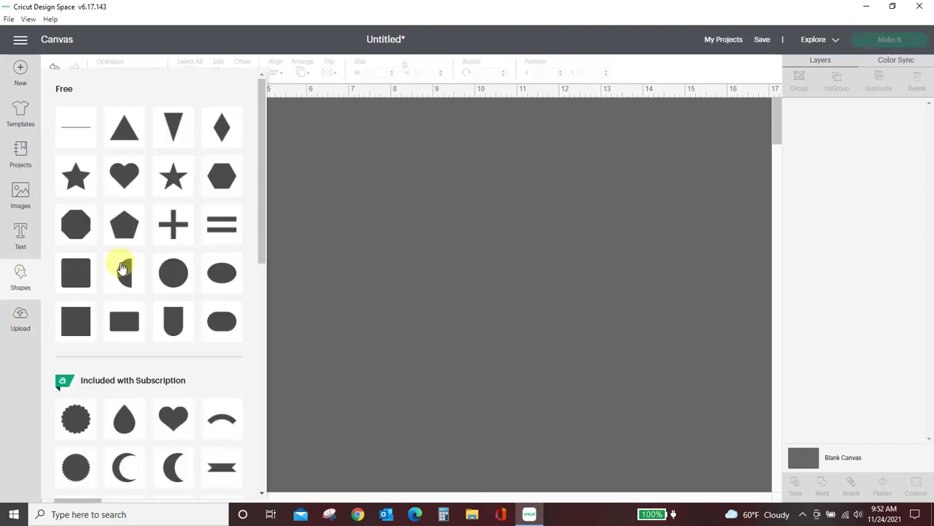
{"action": "scroll", "coordinate": [144, 292], "scroll_direction": "down", "scroll_amount": 3}
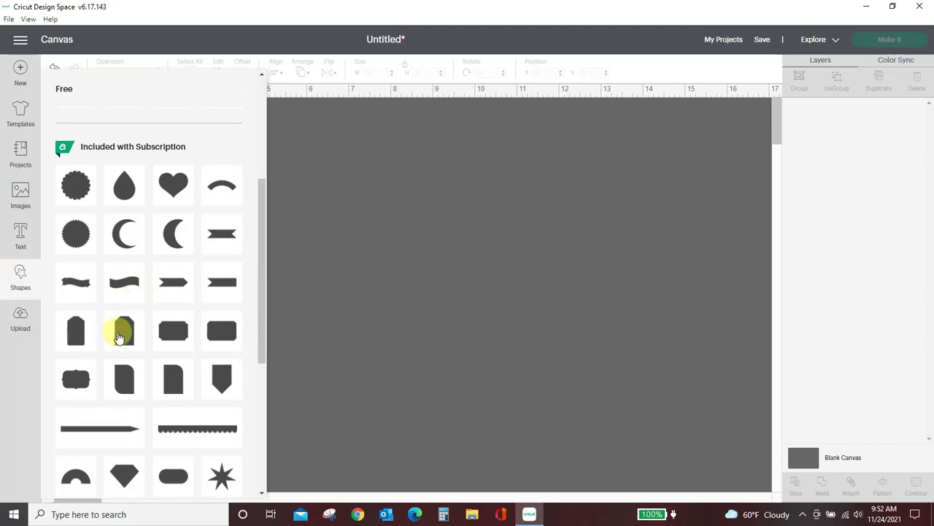
{"action": "scroll", "coordinate": [168, 325], "scroll_direction": "down", "scroll_amount": 1}
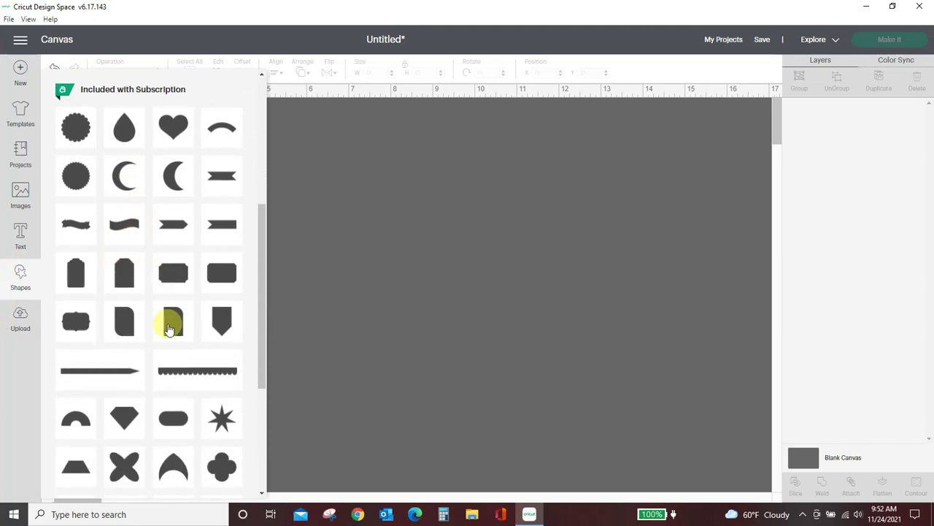
{"action": "scroll", "coordinate": [168, 328], "scroll_direction": "down", "scroll_amount": 2}
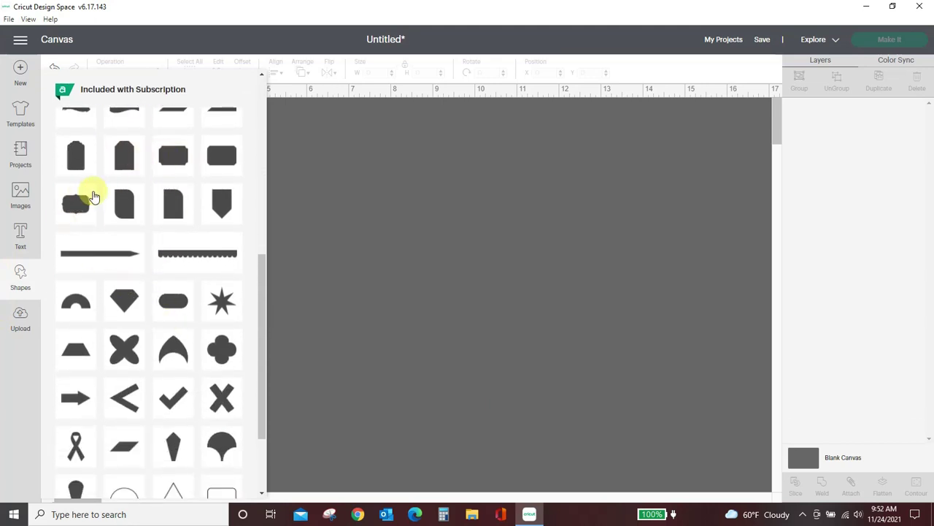
{"action": "left_click", "coordinate": [76, 206]}
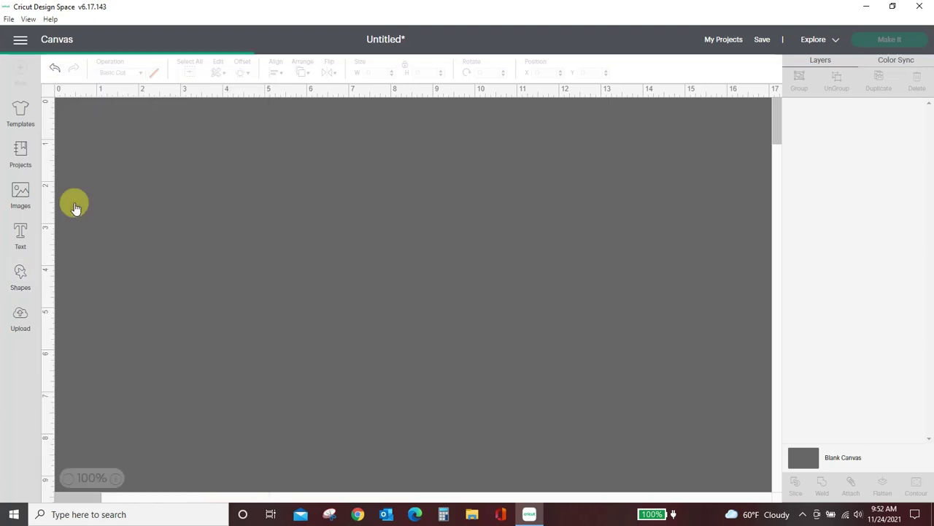
{"action": "left_click_drag", "start_coordinate": [189, 202], "coordinate": [336, 299]}
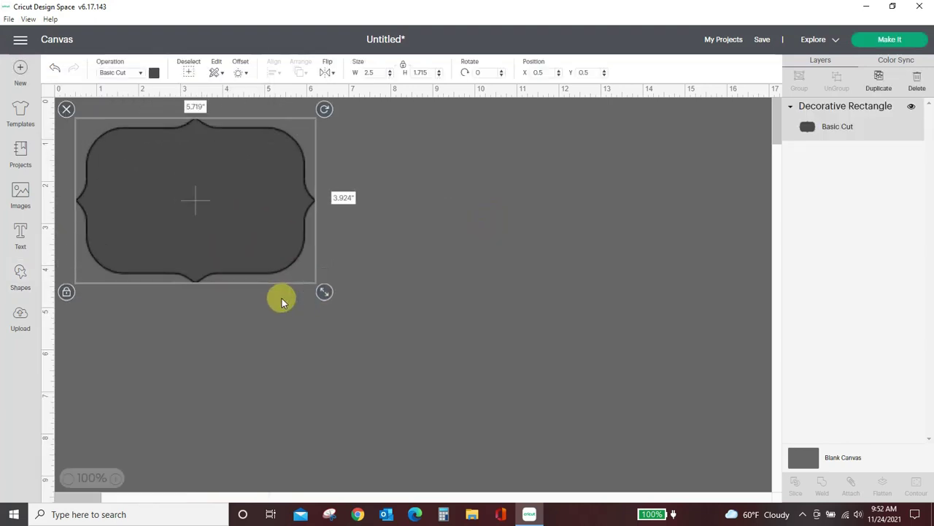
{"action": "left_click_drag", "start_coordinate": [246, 234], "coordinate": [463, 302]}
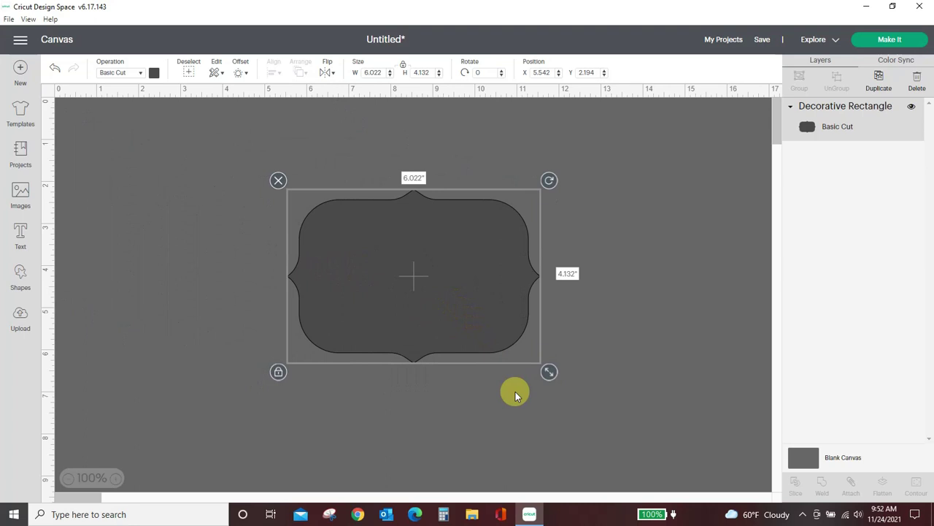
{"action": "left_click_drag", "start_coordinate": [552, 377], "coordinate": [578, 392]}
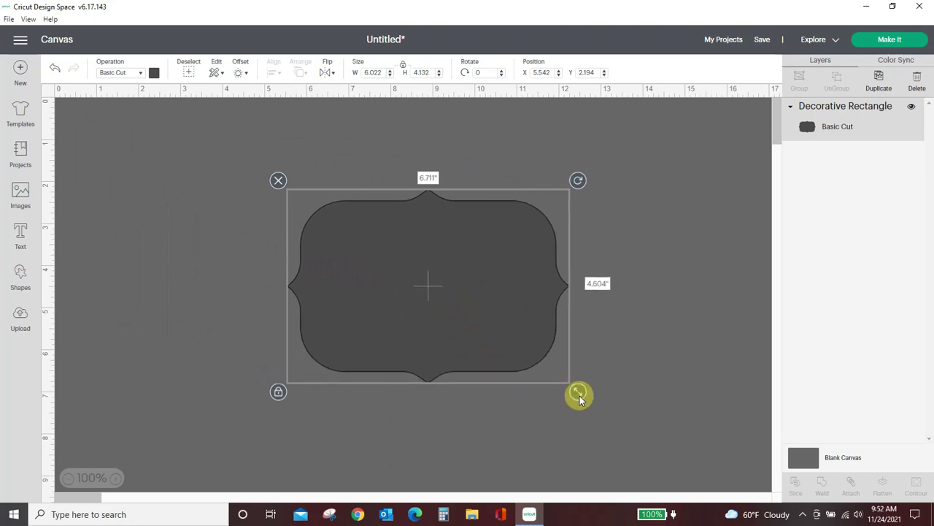
- Colour the decorative rectangle white and add a -0.167 inch inward offset copy inside it
{"action": "left_click", "coordinate": [154, 73]}
{"action": "left_click", "coordinate": [167, 182]}
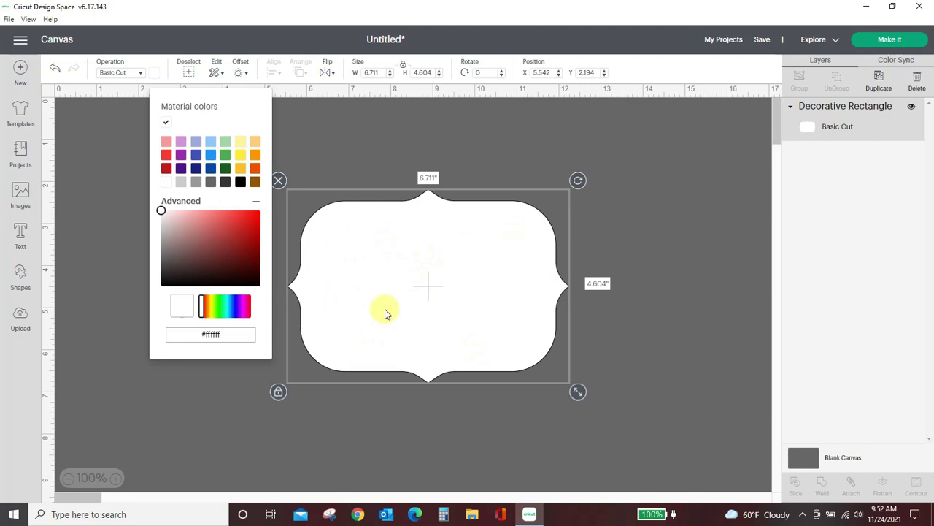
{"action": "left_click", "coordinate": [241, 72]}
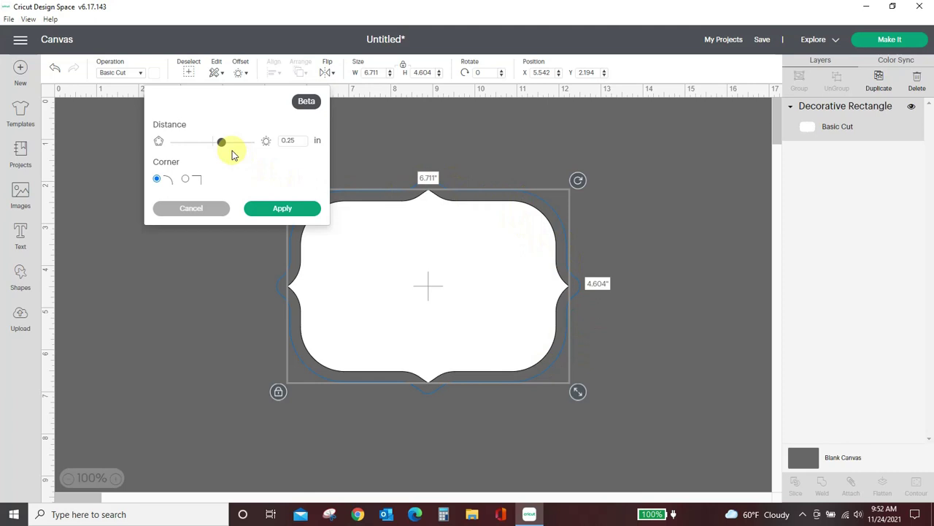
{"action": "left_click_drag", "start_coordinate": [212, 146], "coordinate": [207, 147]}
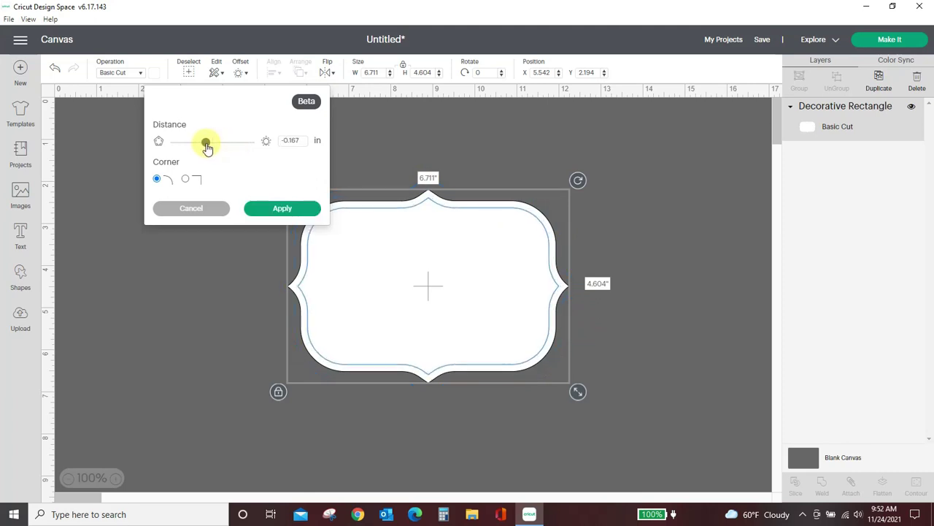
{"action": "left_click", "coordinate": [283, 207]}
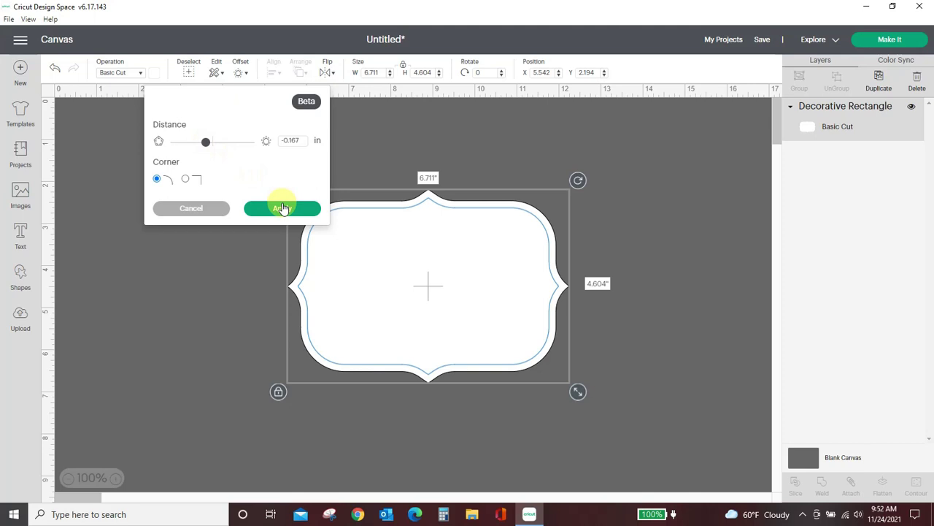
{"action": "left_click", "coordinate": [223, 214]}
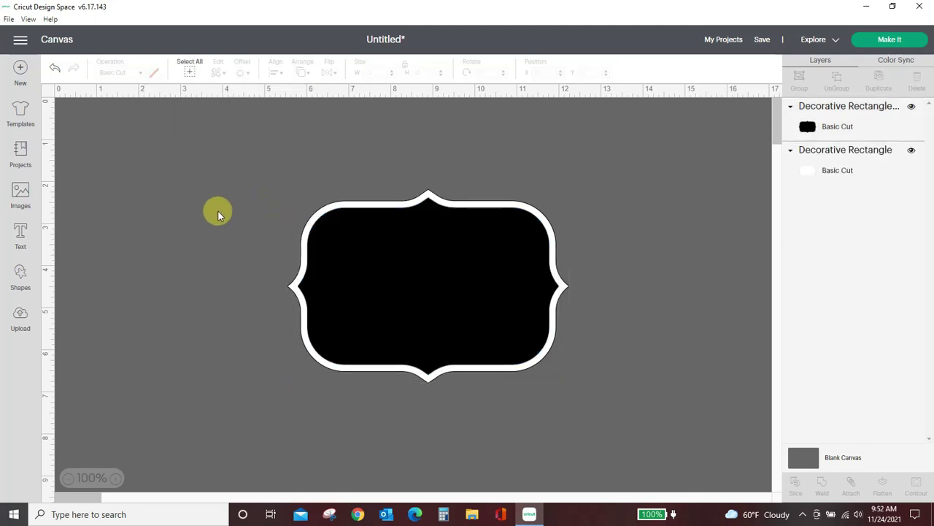
- Add 'Sugar' in the Amithen system font, enlarged to about 5.1 by 2.7 inches on the black nameplate
{"action": "left_click", "coordinate": [19, 240]}
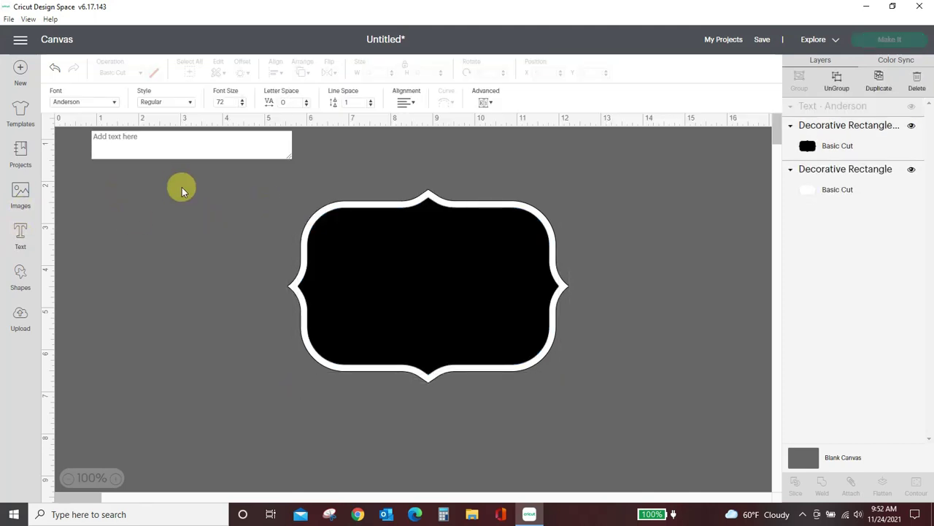
{"action": "type", "text": "Suga"}
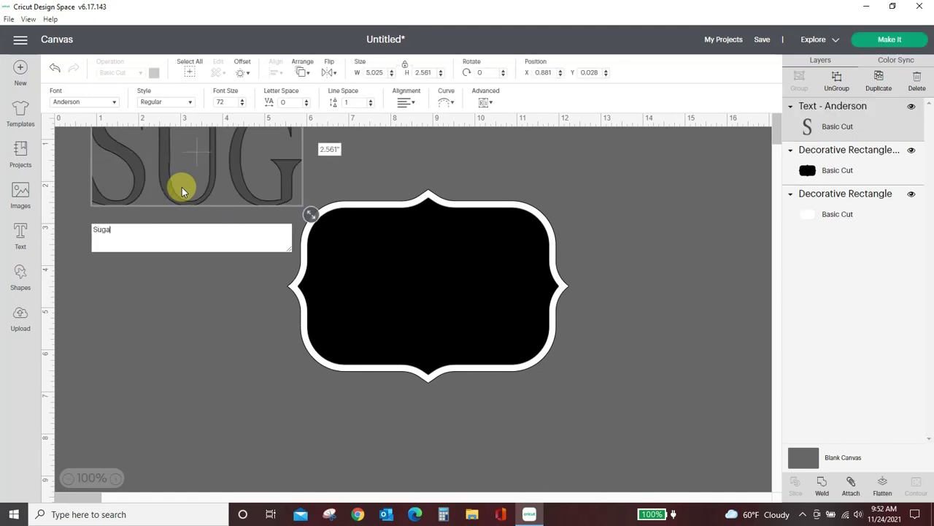
{"action": "type", "text": "r"}
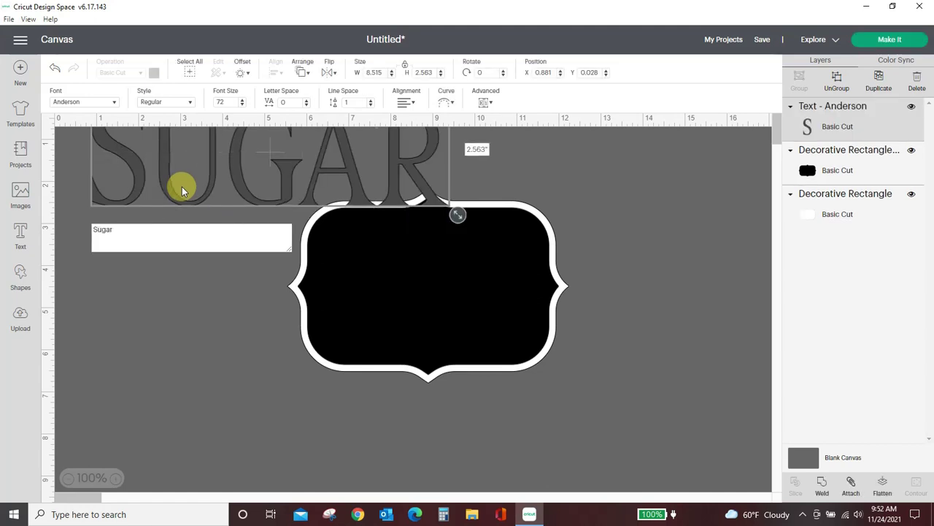
{"action": "left_click", "coordinate": [103, 107]}
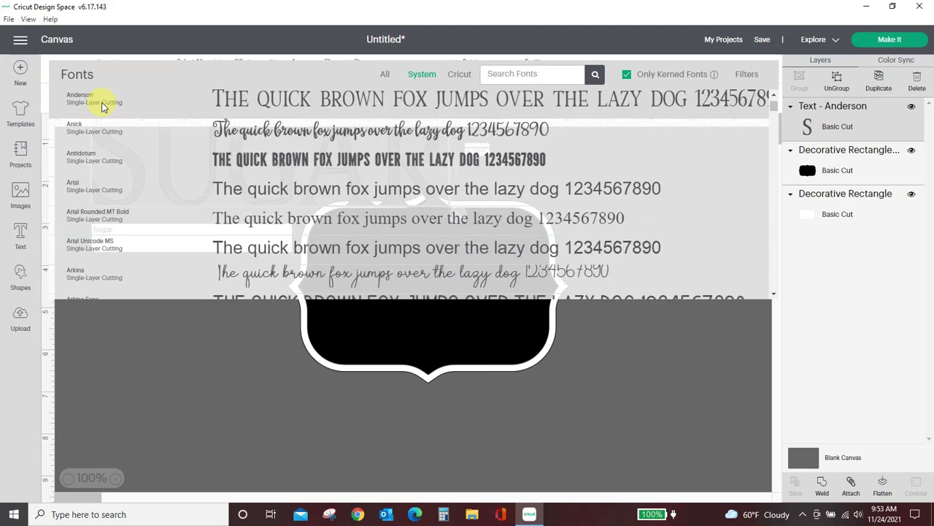
{"action": "left_click", "coordinate": [106, 107]}
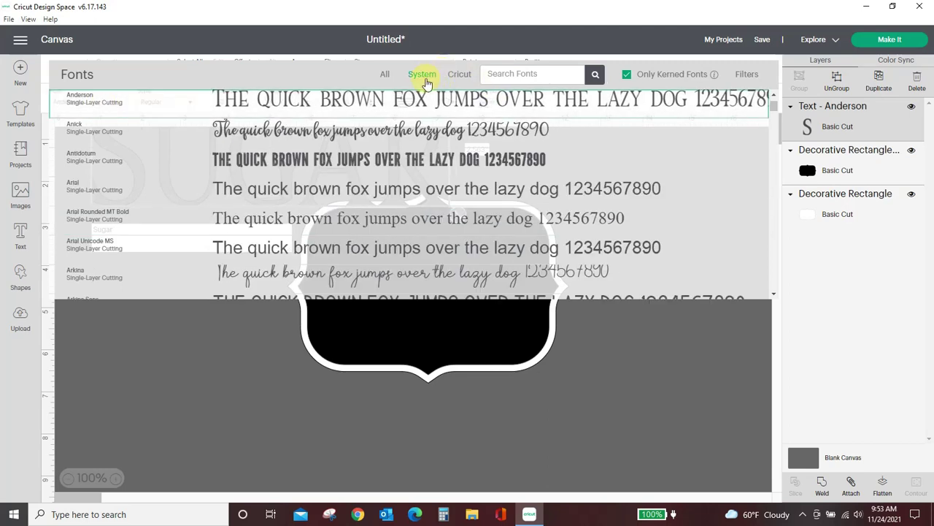
{"action": "scroll", "coordinate": [411, 146], "scroll_direction": "up", "scroll_amount": 2}
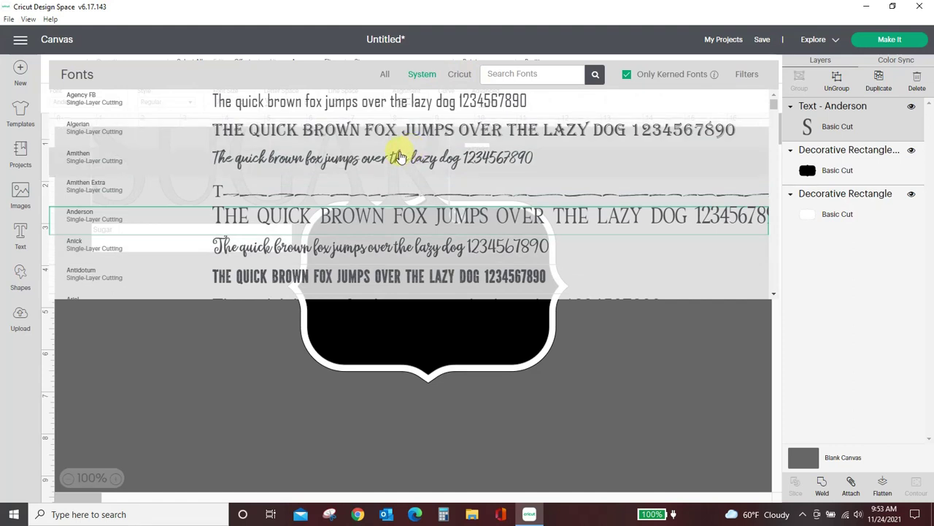
{"action": "left_click", "coordinate": [399, 158]}
{"action": "left_click_drag", "start_coordinate": [142, 198], "coordinate": [384, 286]}
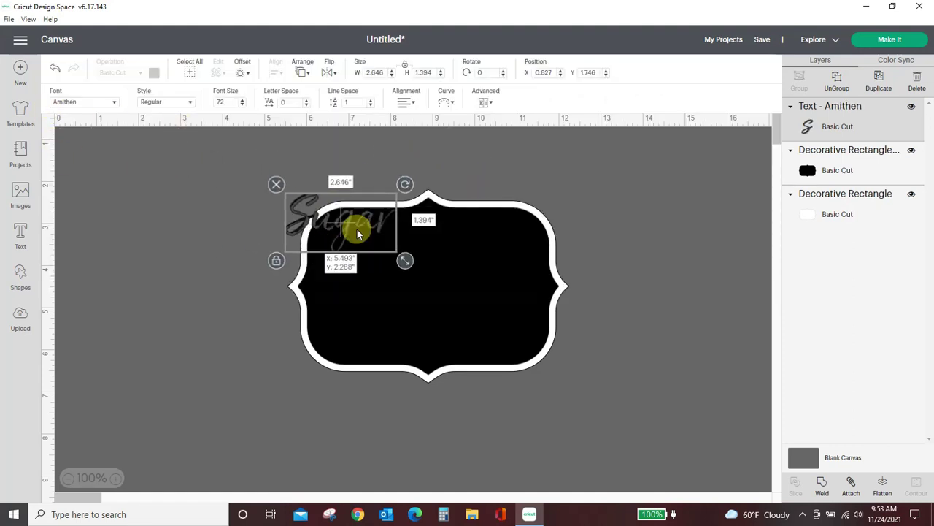
{"action": "mouse_move", "coordinate": [463, 334]}
{"action": "left_mouse_down"}
{"action": "mouse_move", "coordinate": [522, 335]}
{"action": "mouse_move", "coordinate": [502, 307]}
{"action": "left_mouse_up"}
{"action": "left_click", "coordinate": [179, 217]}
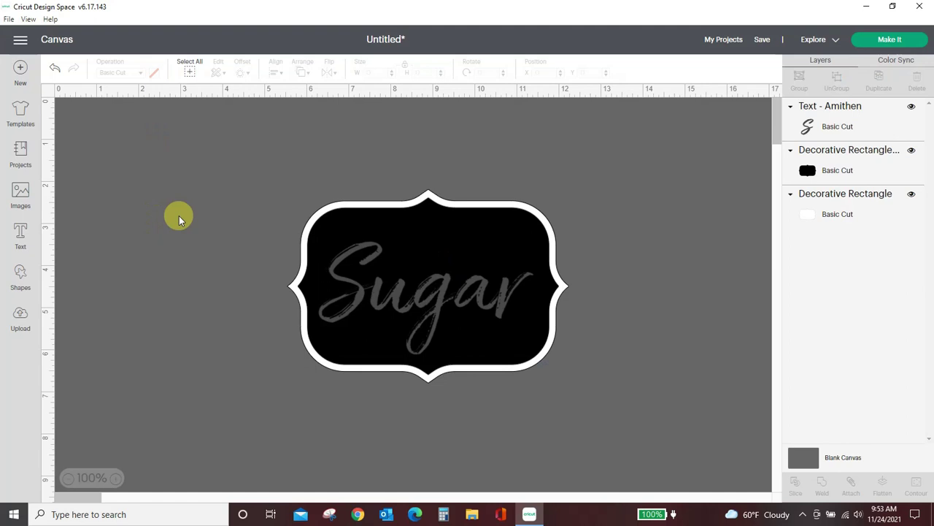
- Make the Sugar text white
{"action": "left_click", "coordinate": [363, 291]}
{"action": "left_click", "coordinate": [154, 73]}
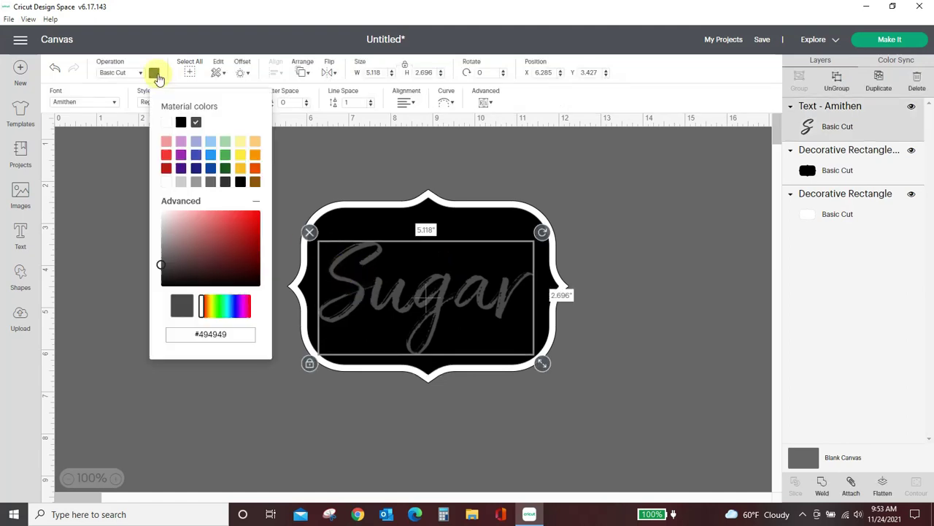
{"action": "left_click", "coordinate": [165, 182]}
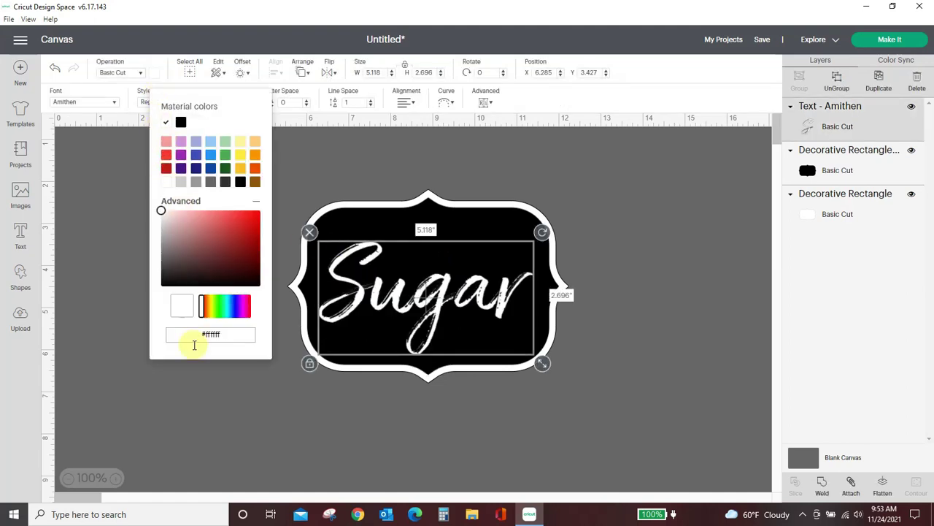
{"action": "left_click", "coordinate": [231, 427]}
- Set all three sign layers to Print Then Cut (Standard)
{"action": "mouse_move", "coordinate": [241, 161]}
{"action": "left_mouse_down"}
{"action": "mouse_move", "coordinate": [273, 268]}
{"action": "mouse_move", "coordinate": [650, 447]}
{"action": "left_mouse_up"}
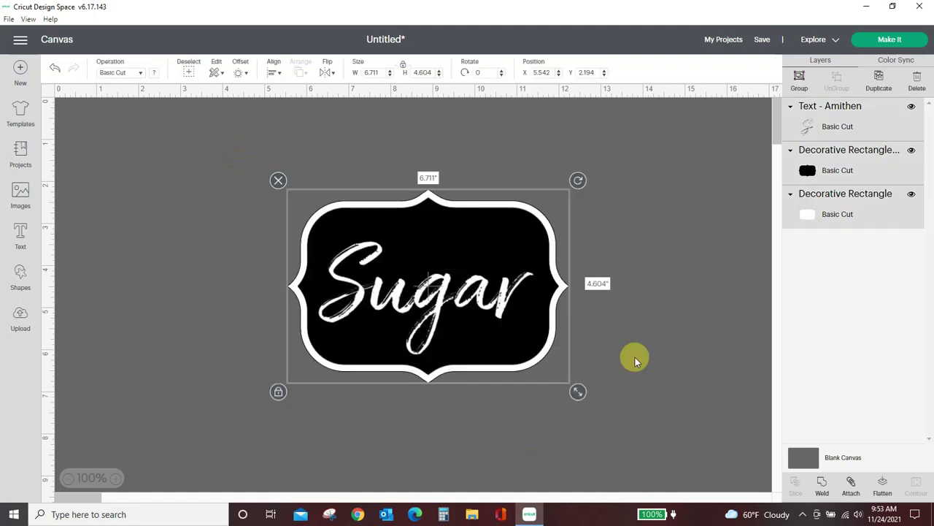
{"action": "left_click", "coordinate": [143, 76]}
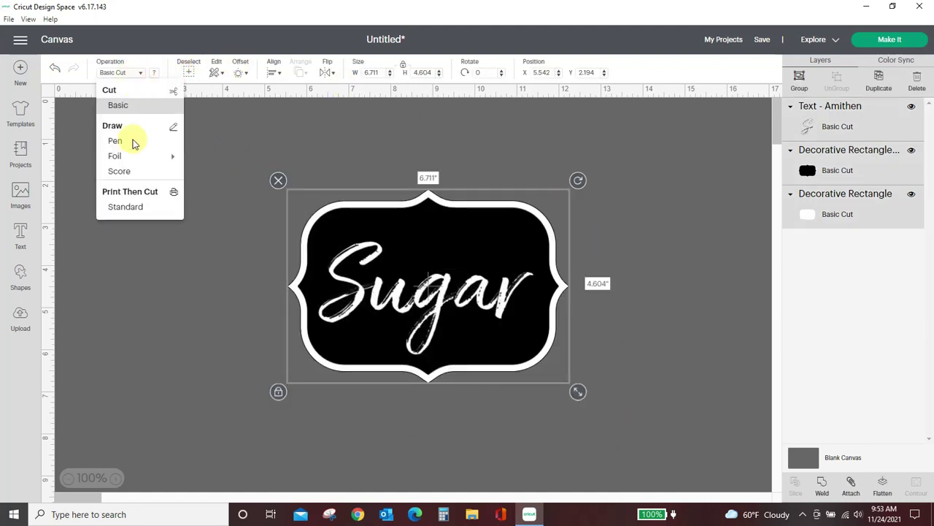
{"action": "left_click", "coordinate": [121, 207]}
{"action": "left_click", "coordinate": [164, 297]}
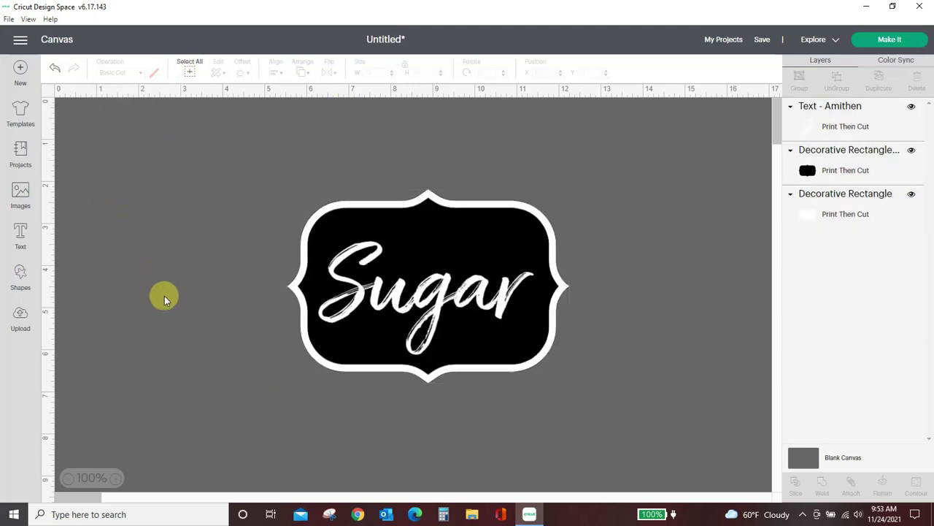
{"action": "left_click", "coordinate": [436, 304]}
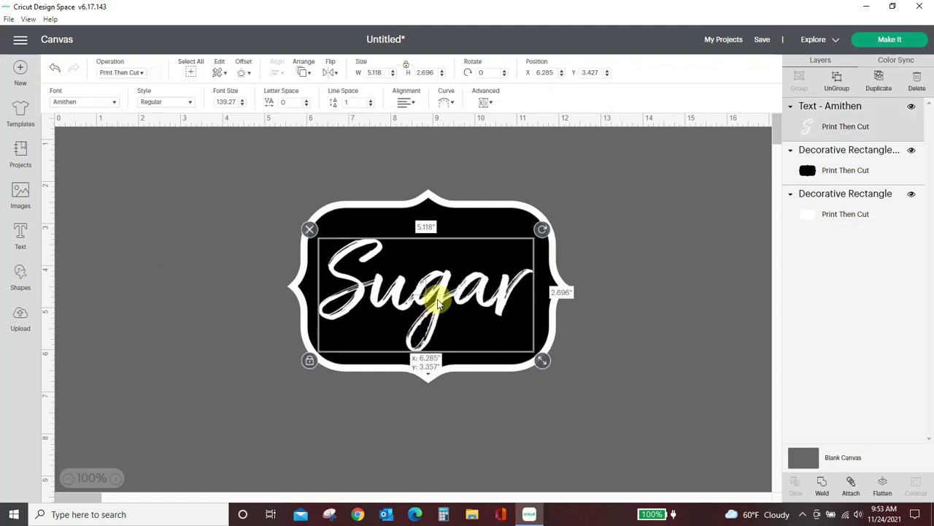
{"action": "left_click", "coordinate": [630, 334]}
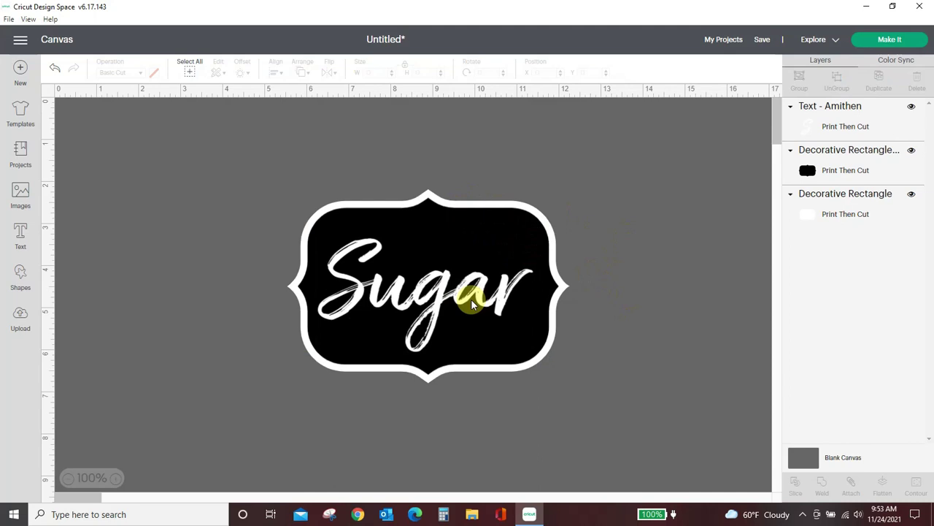
{"action": "left_click", "coordinate": [441, 304]}
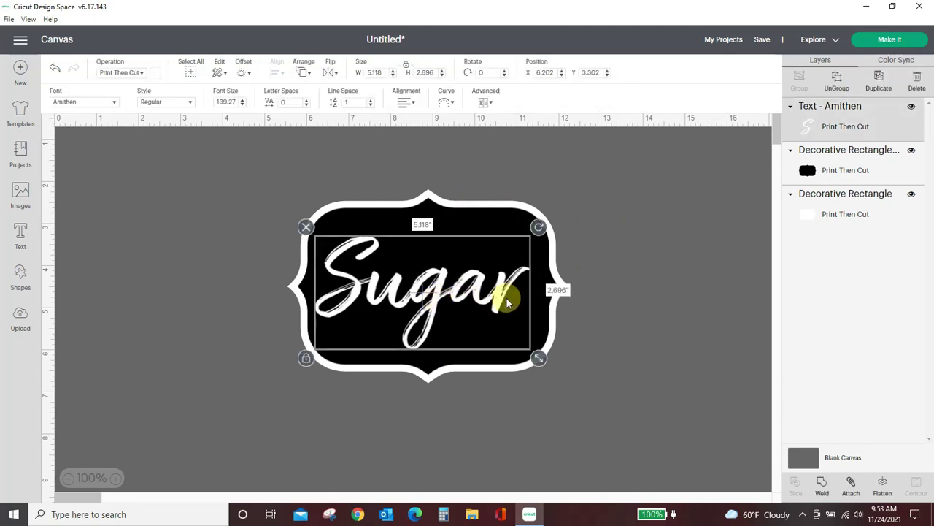
{"action": "left_click", "coordinate": [603, 288]}
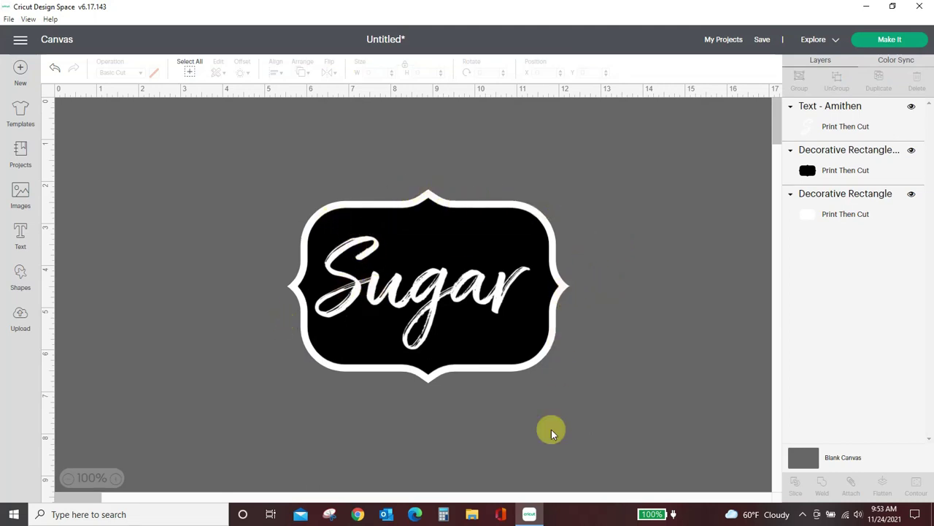
- Delete the Sugar sign and add a Square With Inverted Corners from Shapes
{"action": "left_click", "coordinate": [462, 279]}
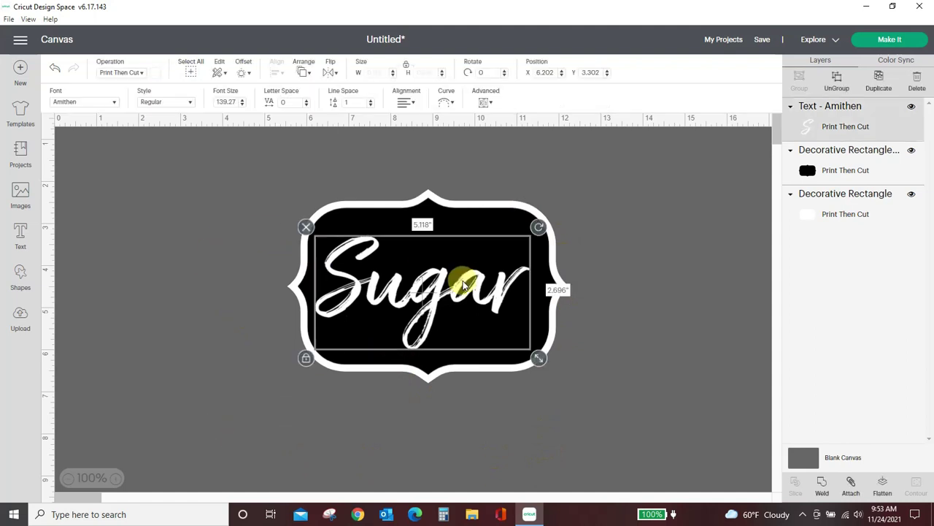
{"action": "key", "text": "Delete"}
{"action": "key", "text": "Delete"}
{"action": "key", "text": "Delete"}
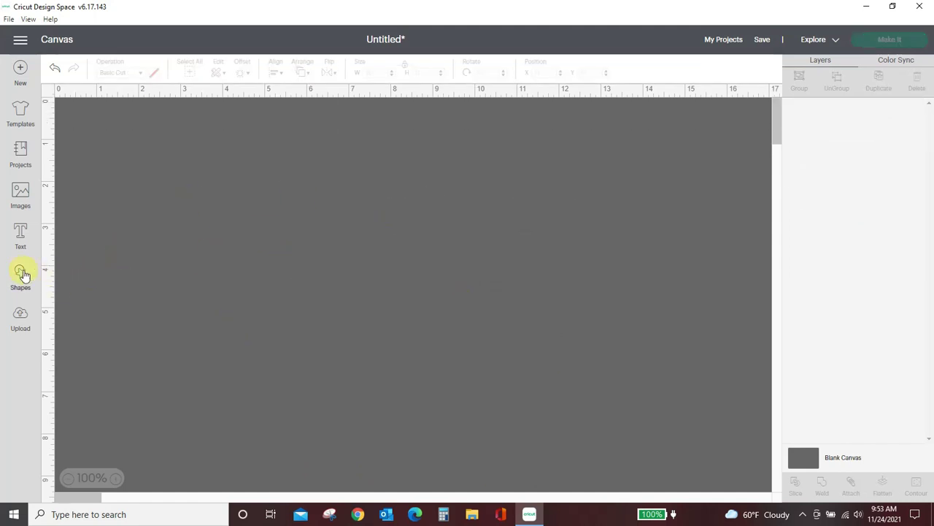
{"action": "left_click", "coordinate": [20, 278]}
{"action": "scroll", "coordinate": [199, 429], "scroll_direction": "down", "scroll_amount": 3}
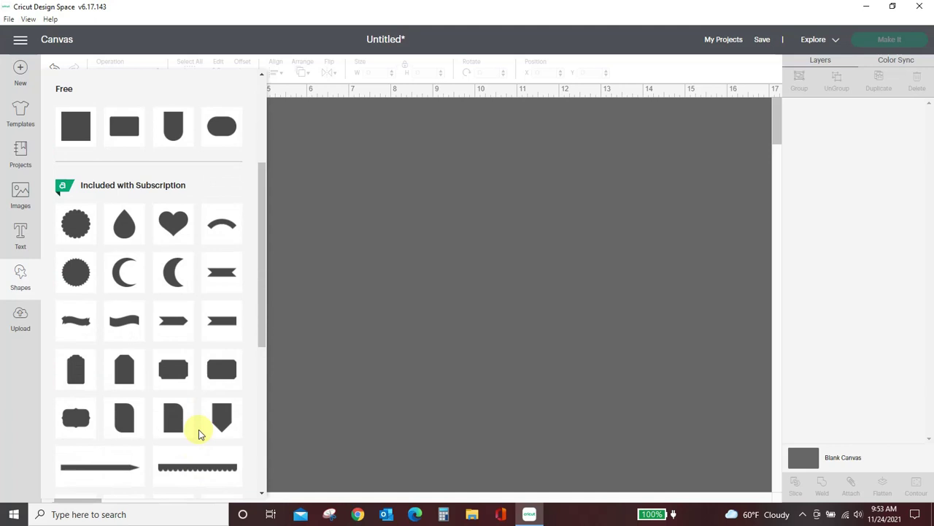
{"action": "scroll", "coordinate": [199, 429], "scroll_direction": "up", "scroll_amount": 1}
{"action": "scroll", "coordinate": [199, 429], "scroll_direction": "down", "scroll_amount": 1}
{"action": "left_click", "coordinate": [183, 401]}
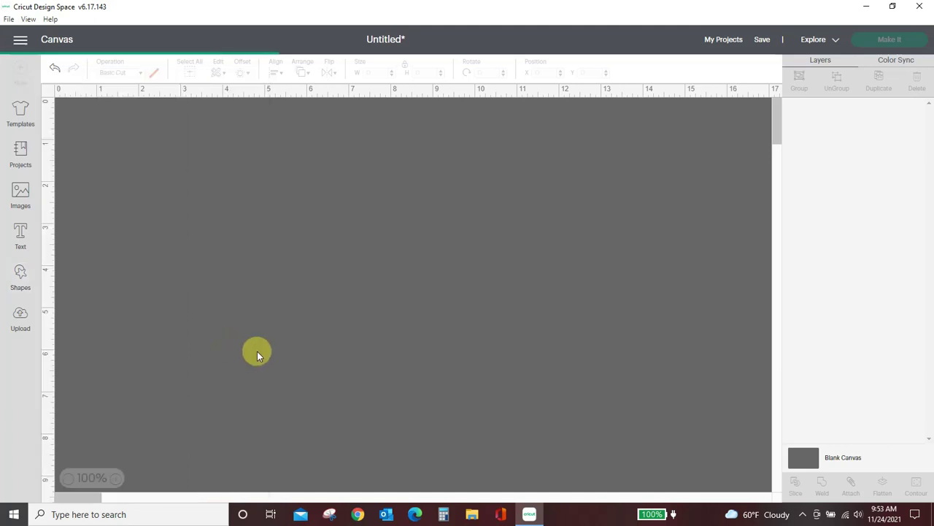
- Centre the inverted-corner square, enlarge it to about 7.4 by 4.9 inches, and fill it dark green
{"action": "left_click_drag", "start_coordinate": [150, 167], "coordinate": [310, 313]}
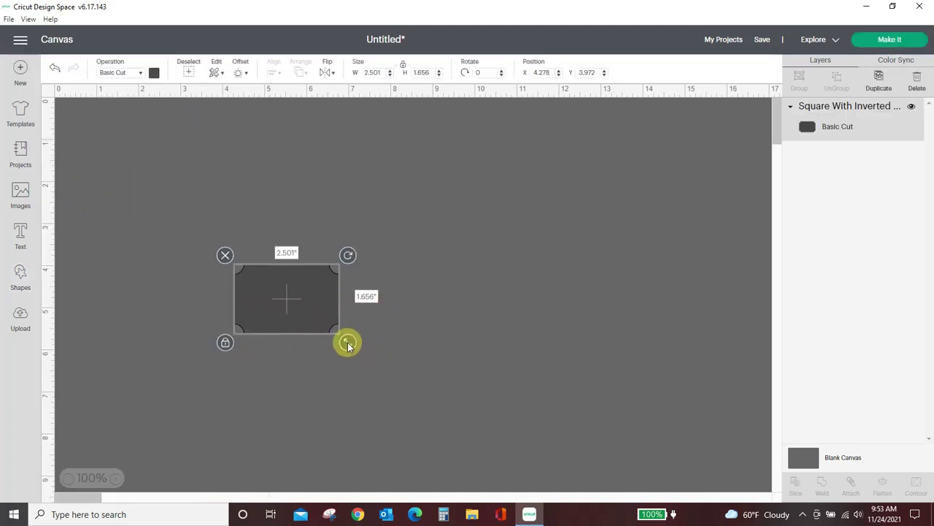
{"action": "left_click_drag", "start_coordinate": [347, 340], "coordinate": [555, 479]}
{"action": "left_click_drag", "start_coordinate": [413, 389], "coordinate": [457, 326]}
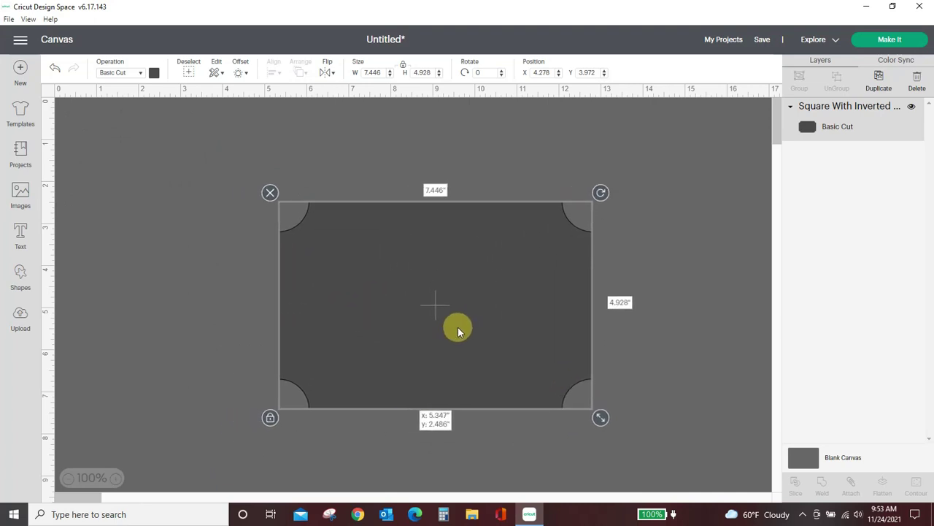
{"action": "left_click", "coordinate": [153, 72]}
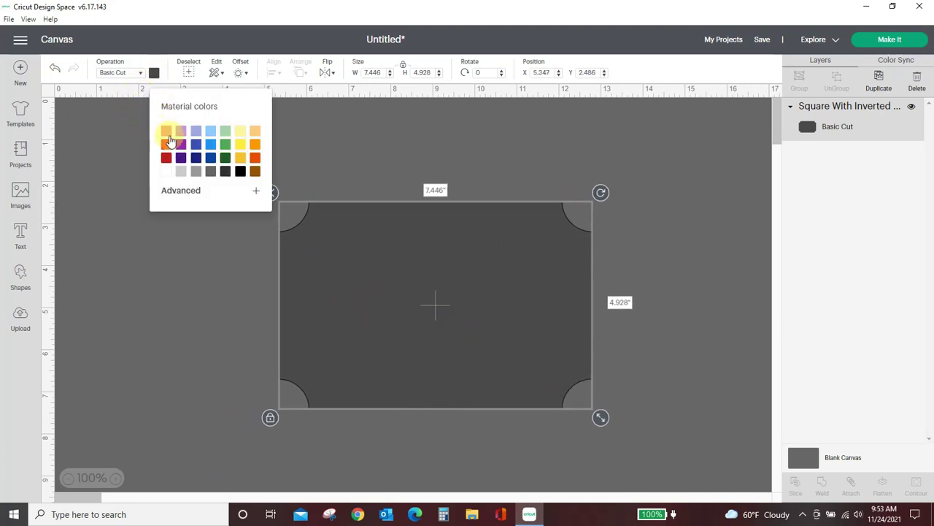
{"action": "left_click", "coordinate": [224, 159]}
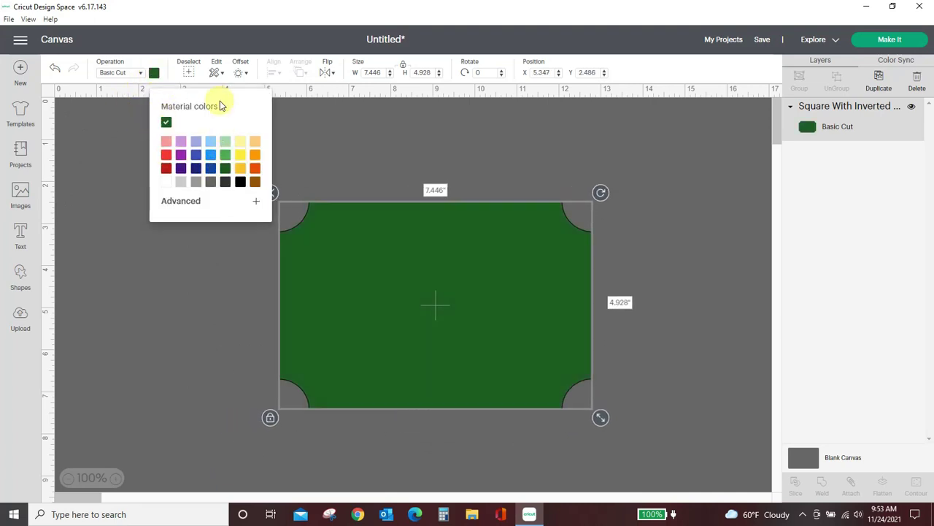
{"action": "left_click", "coordinate": [245, 83]}
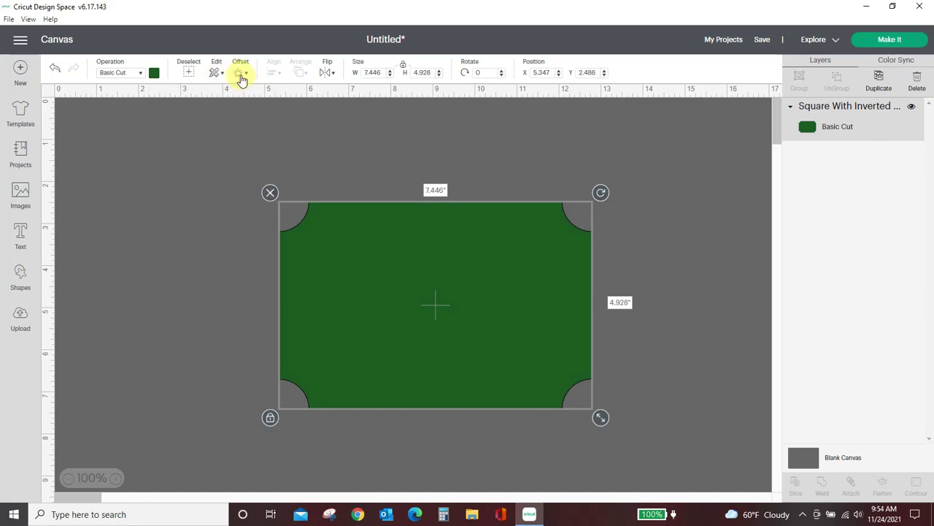
- Add an inward offset copy inside the green square and colour it red
{"action": "left_click", "coordinate": [241, 75]}
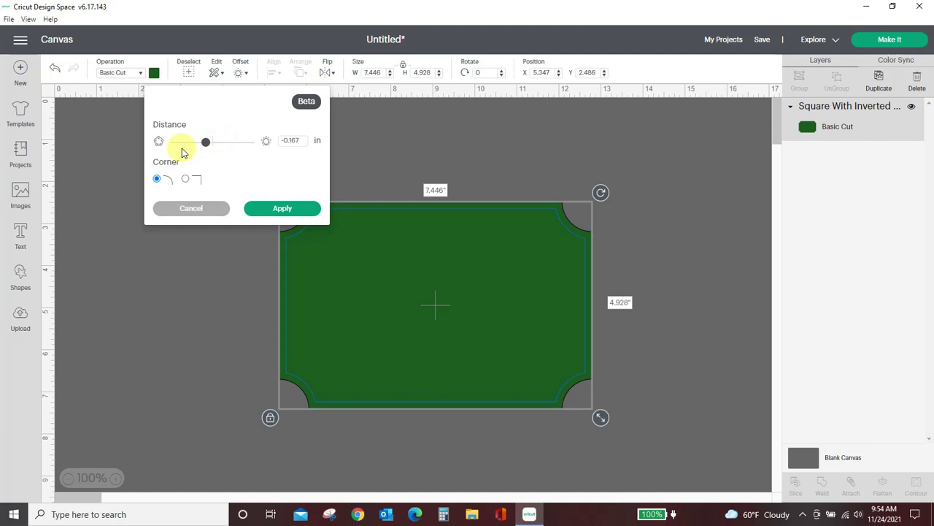
{"action": "left_click", "coordinate": [284, 209]}
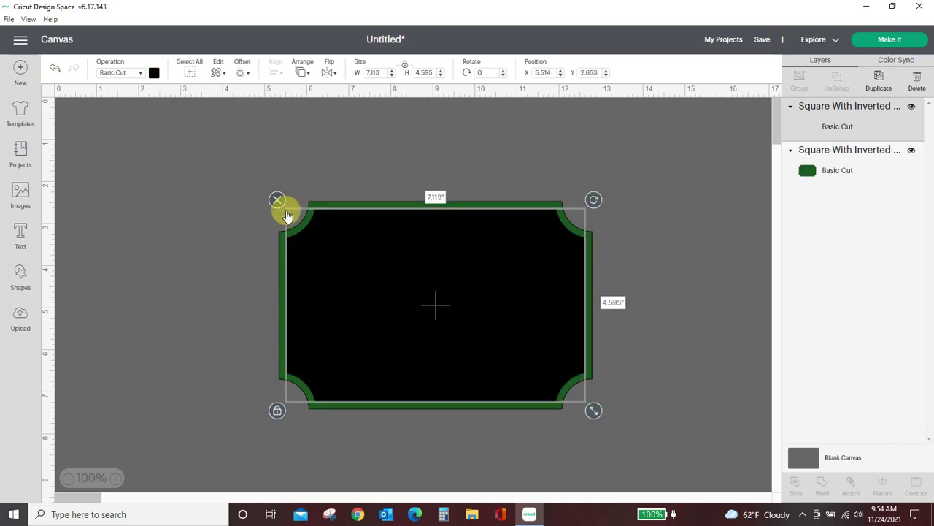
{"action": "left_click", "coordinate": [154, 74]}
{"action": "left_click", "coordinate": [167, 169]}
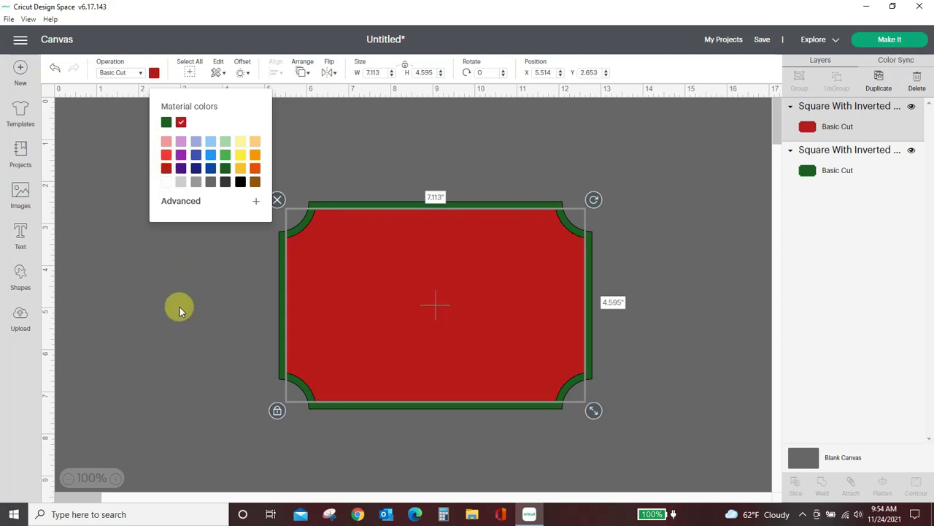
{"action": "left_click", "coordinate": [180, 308]}
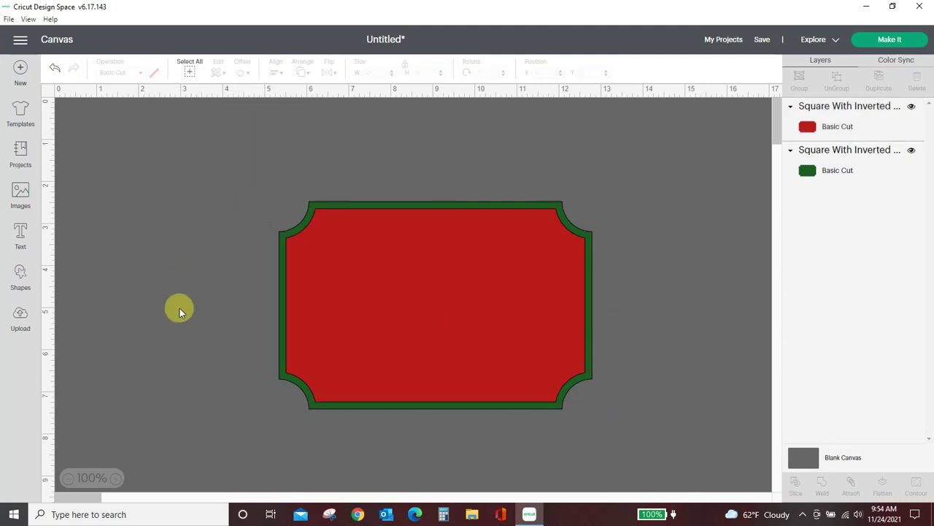
- Add the text 'Crystal', about 6.6 inches wide, centred on the red panel
{"action": "left_click", "coordinate": [22, 233]}
{"action": "type", "text": "Crys"}
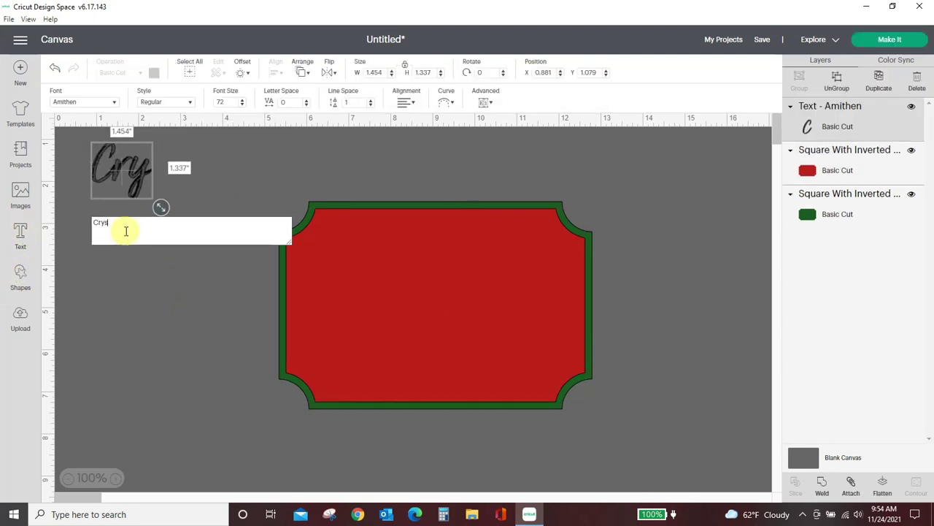
{"action": "type", "text": "tal"}
{"action": "left_click", "coordinate": [132, 281]}
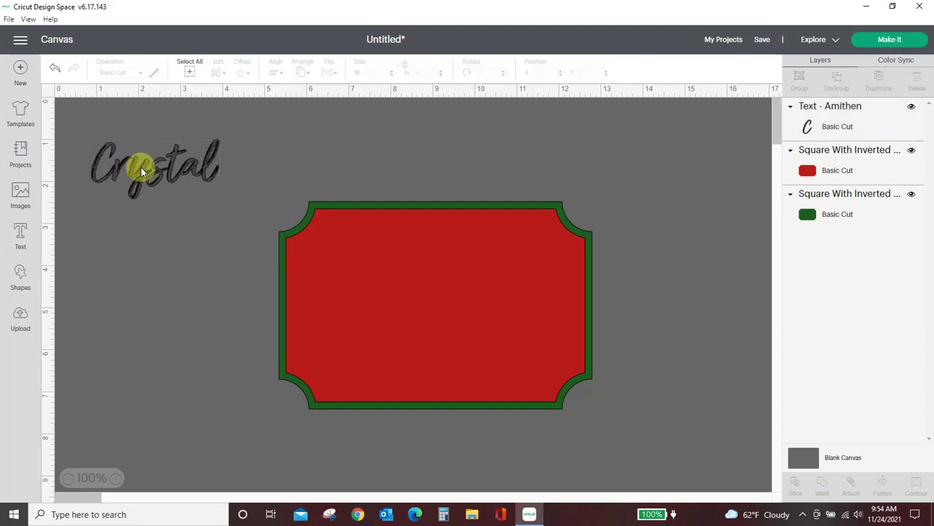
{"action": "mouse_move", "coordinate": [141, 167]}
{"action": "left_mouse_down"}
{"action": "mouse_move", "coordinate": [481, 292]}
{"action": "mouse_move", "coordinate": [376, 320]}
{"action": "left_mouse_up"}
{"action": "left_click_drag", "start_coordinate": [464, 349], "coordinate": [580, 397]}
{"action": "left_click_drag", "start_coordinate": [522, 354], "coordinate": [504, 320]}
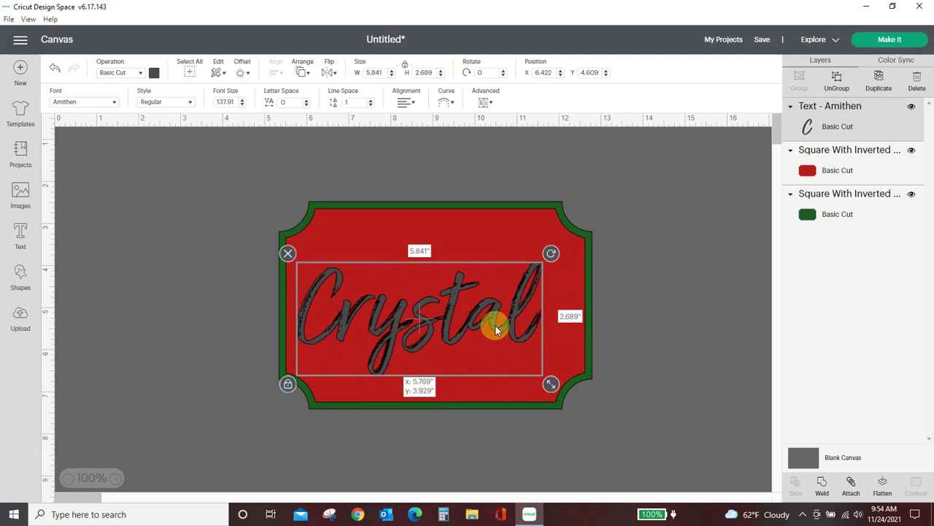
{"action": "left_click_drag", "start_coordinate": [495, 330], "coordinate": [490, 309]}
{"action": "left_click_drag", "start_coordinate": [548, 368], "coordinate": [560, 378]}
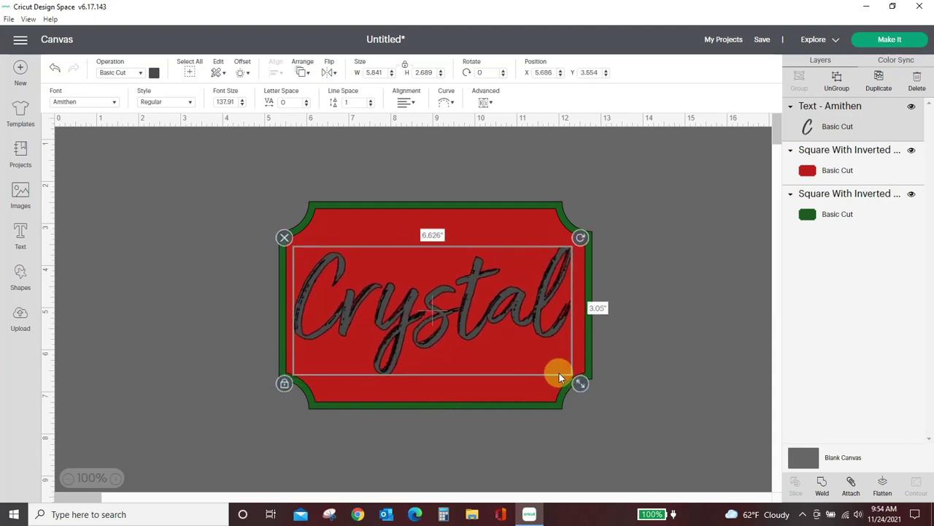
{"action": "left_click_drag", "start_coordinate": [522, 322], "coordinate": [522, 330]}
- Make the Crystal text white and select the whole nameplate
{"action": "left_click", "coordinate": [154, 73]}
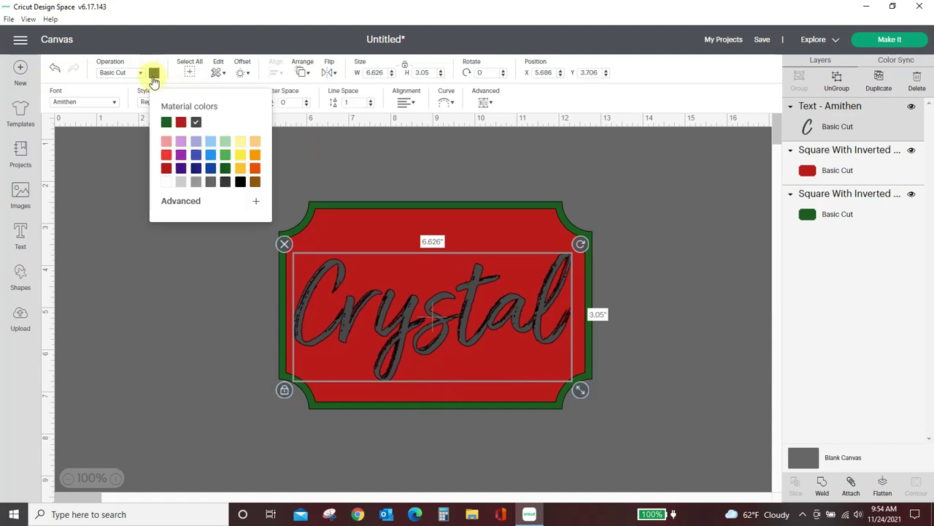
{"action": "left_click", "coordinate": [168, 183]}
{"action": "left_click", "coordinate": [177, 297]}
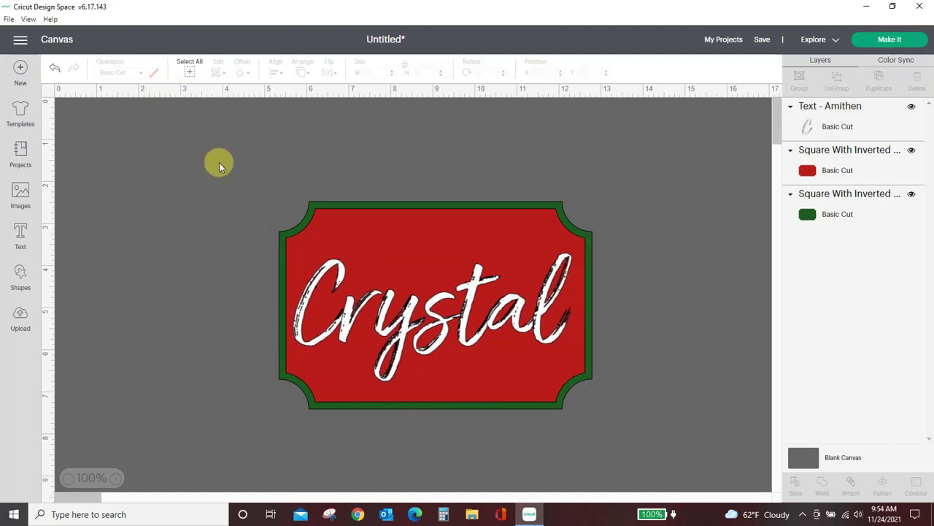
{"action": "left_click_drag", "start_coordinate": [219, 162], "coordinate": [627, 462]}
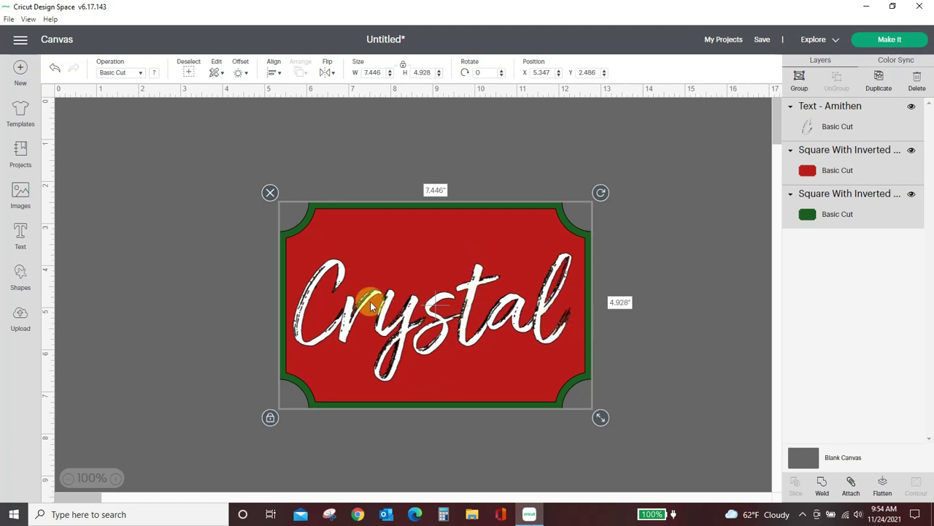
- Set the Crystal nameplate to Print Then Cut, then delete the Crystal text
{"action": "left_click", "coordinate": [143, 73]}
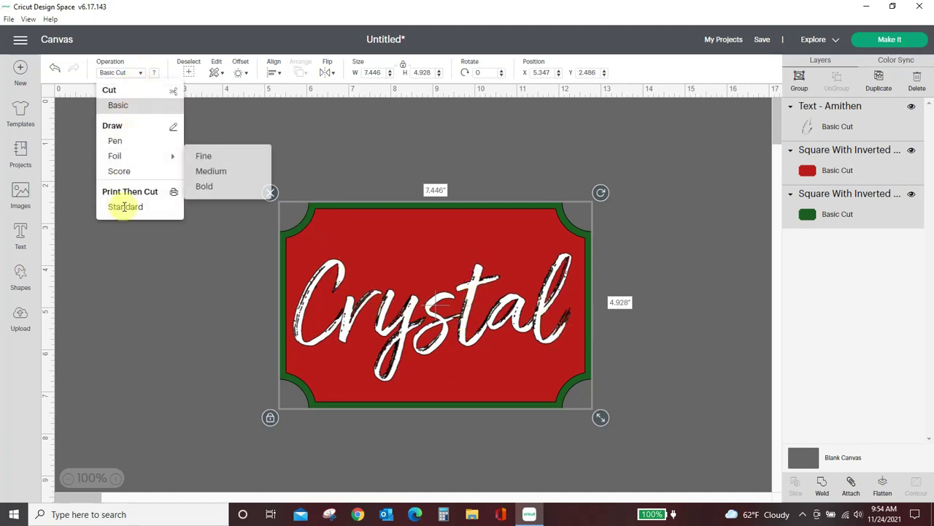
{"action": "left_click", "coordinate": [121, 207]}
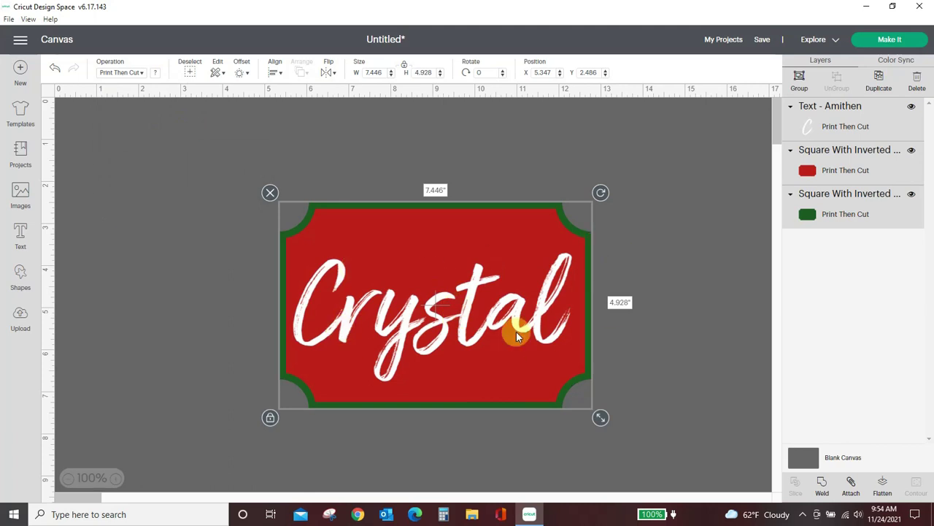
{"action": "left_click", "coordinate": [192, 353]}
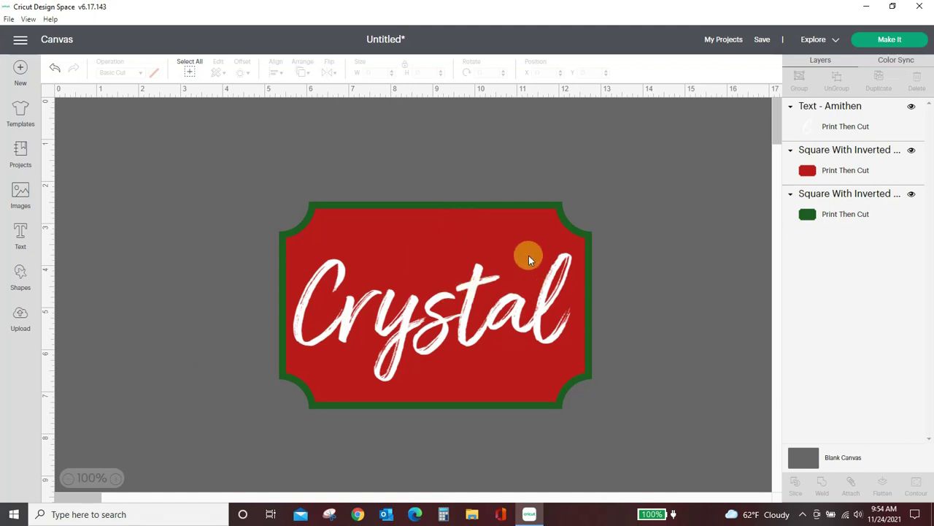
{"action": "left_click", "coordinate": [516, 303]}
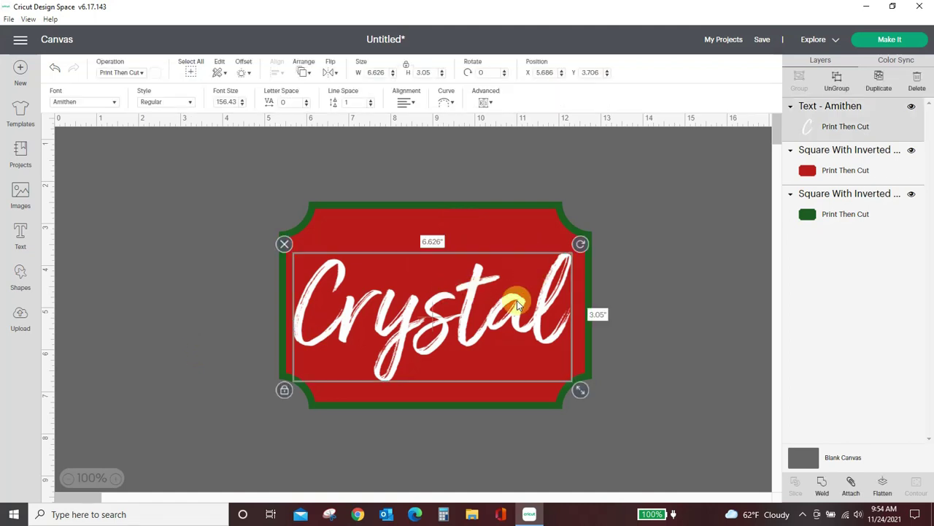
{"action": "key", "text": "Delete"}
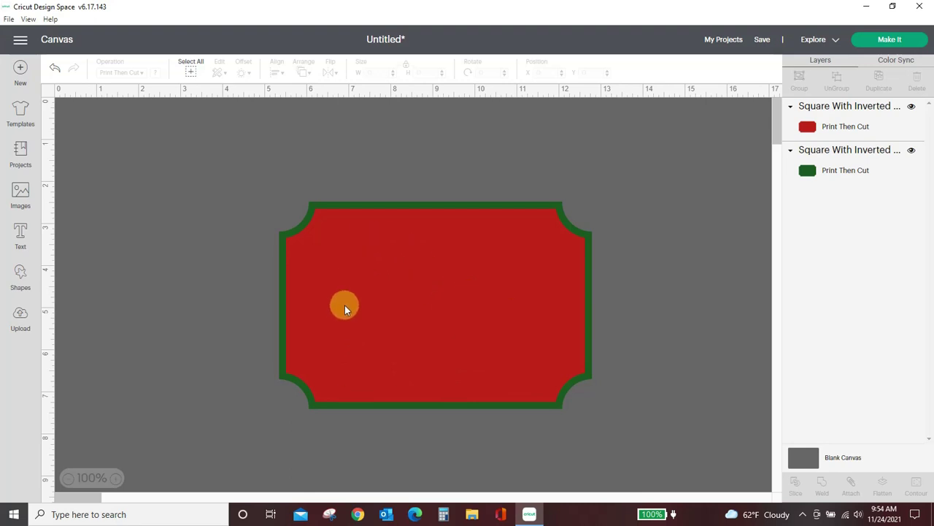
- Slice the green and red shapes, delete the red and solid green pieces, and reposition the outline
{"action": "left_click_drag", "start_coordinate": [224, 126], "coordinate": [665, 462]}
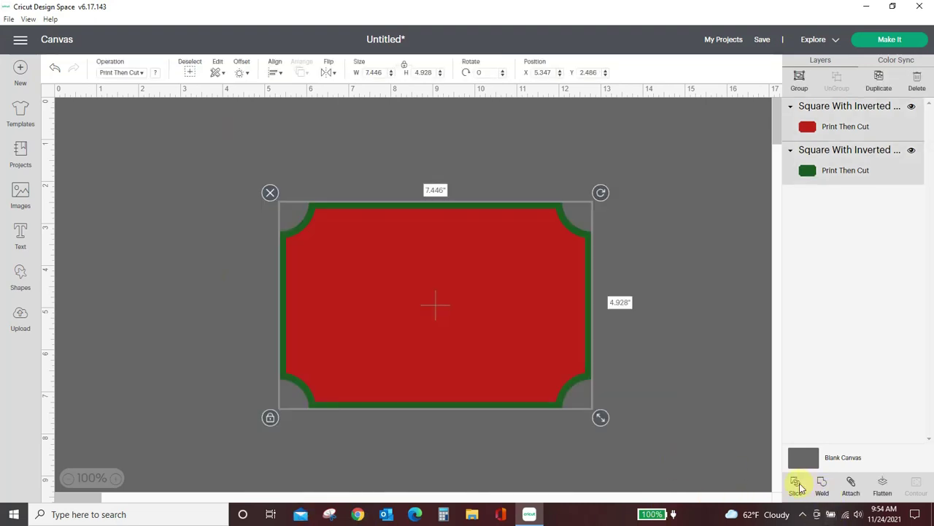
{"action": "left_click", "coordinate": [795, 487]}
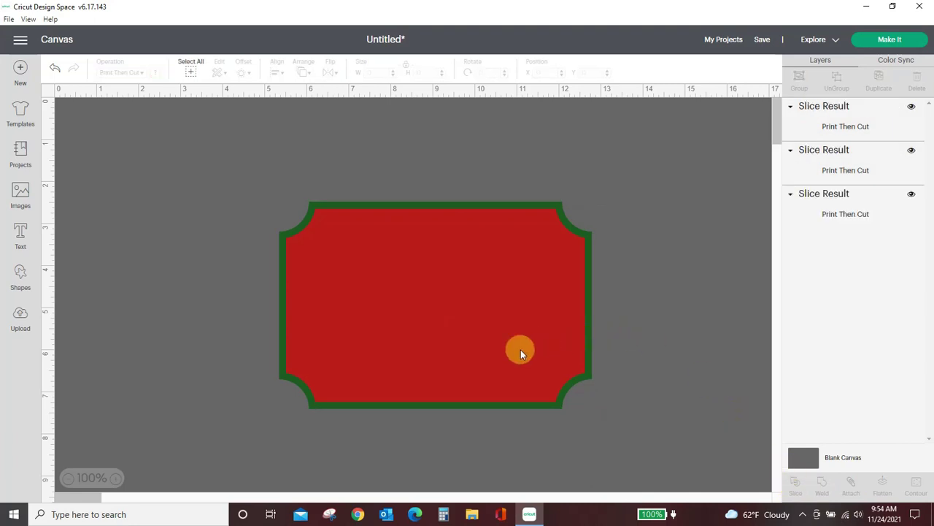
{"action": "mouse_move", "coordinate": [520, 354]}
{"action": "left_mouse_down"}
{"action": "mouse_move", "coordinate": [555, 403]}
{"action": "mouse_move", "coordinate": [565, 371]}
{"action": "left_mouse_up"}
{"action": "key", "text": "Delete"}
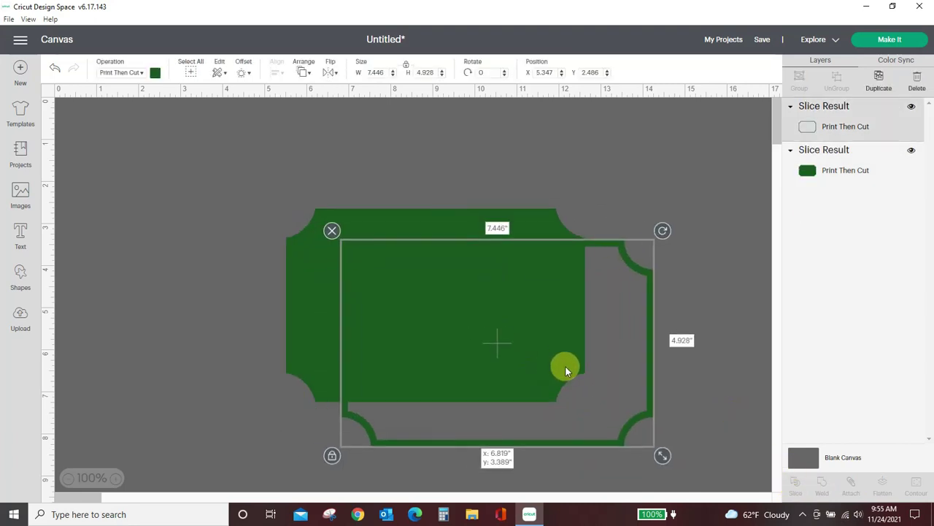
{"action": "left_click", "coordinate": [300, 290]}
{"action": "key", "text": "Delete"}
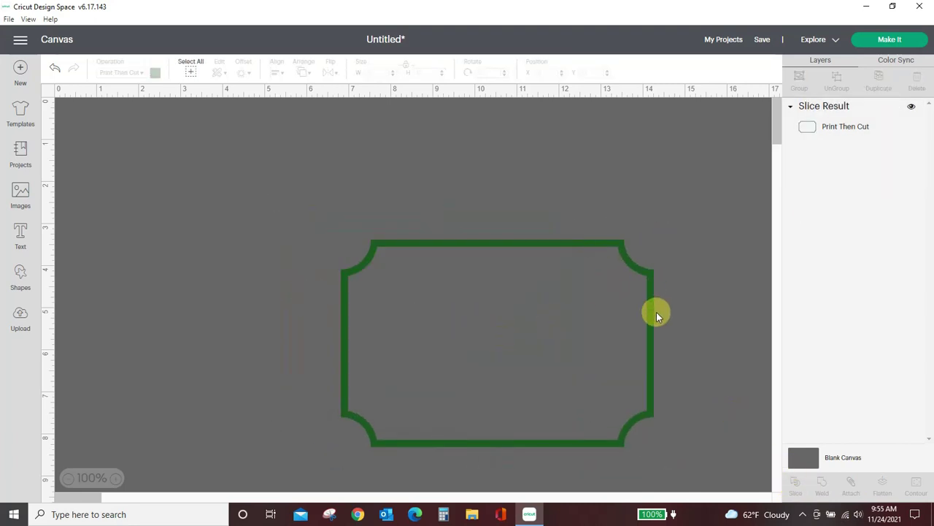
{"action": "left_click_drag", "start_coordinate": [652, 317], "coordinate": [573, 265]}
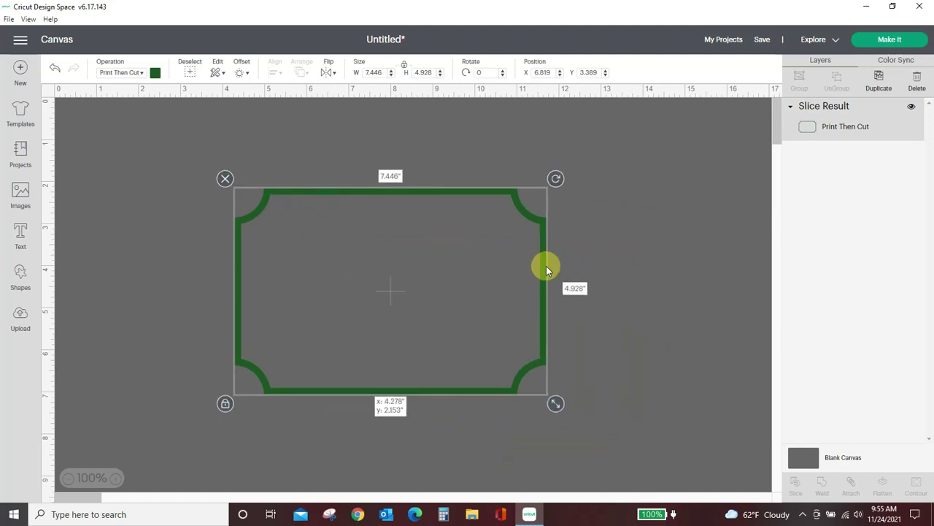
{"action": "left_click", "coordinate": [711, 329]}
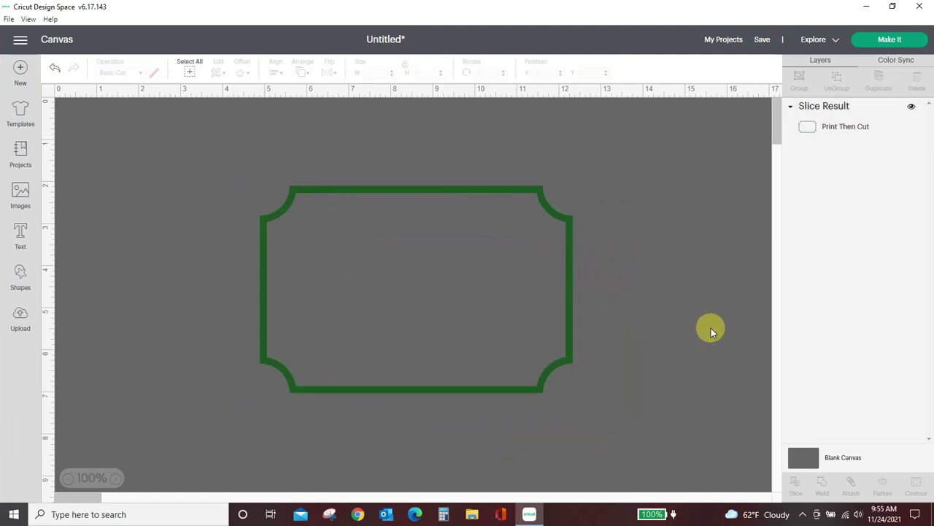
- Add the awareness ribbon shape from the Shapes library to the canvas
{"action": "left_click", "coordinate": [20, 278]}
{"action": "scroll", "coordinate": [174, 280], "scroll_direction": "down", "scroll_amount": 5}
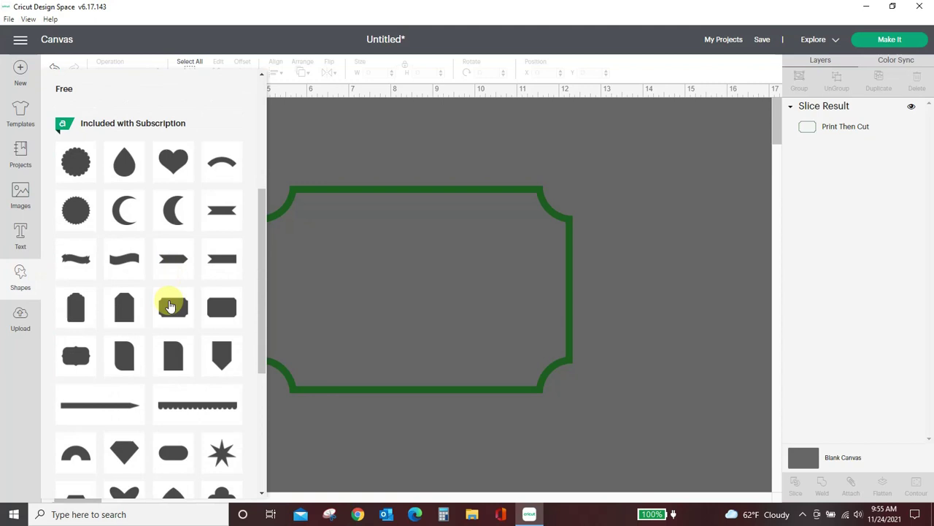
{"action": "scroll", "coordinate": [170, 305], "scroll_direction": "down", "scroll_amount": 5}
{"action": "scroll", "coordinate": [170, 305], "scroll_direction": "up", "scroll_amount": 2}
{"action": "scroll", "coordinate": [171, 304], "scroll_direction": "up", "scroll_amount": 2}
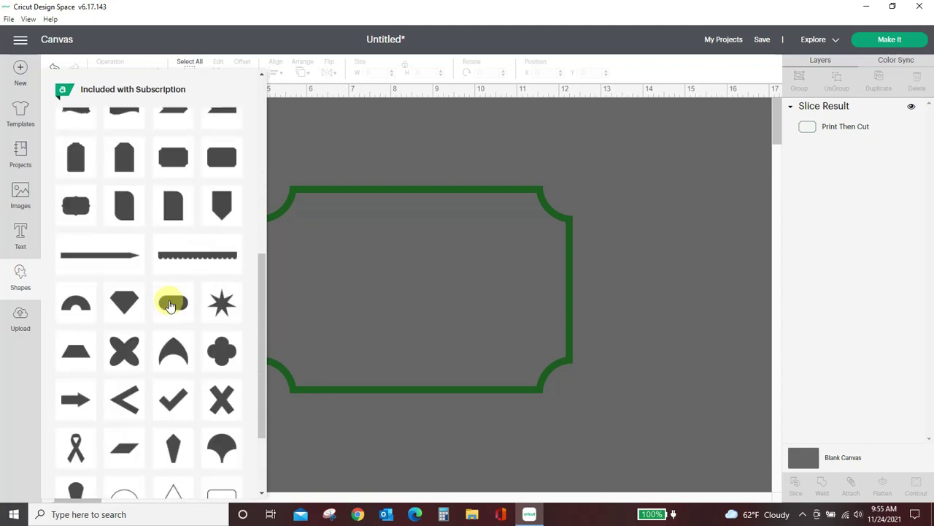
{"action": "scroll", "coordinate": [183, 332], "scroll_direction": "down", "scroll_amount": 4}
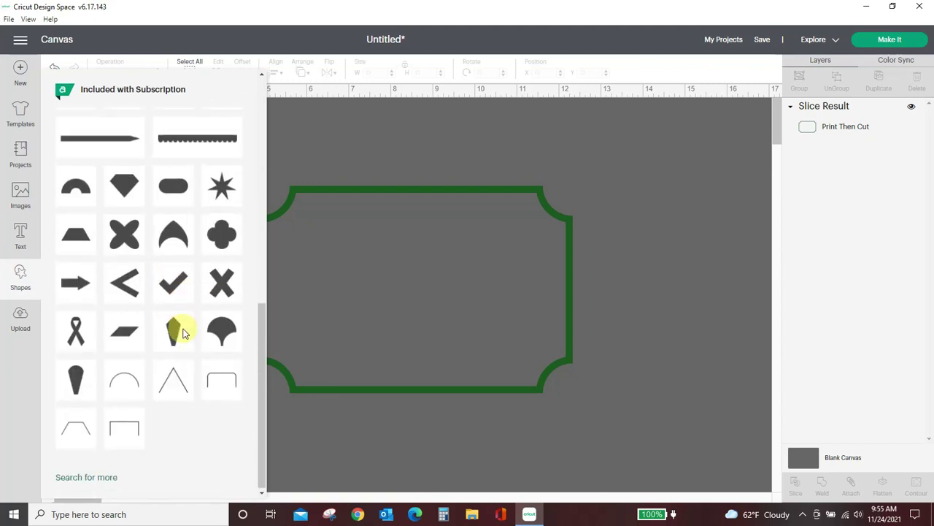
{"action": "left_click", "coordinate": [78, 334]}
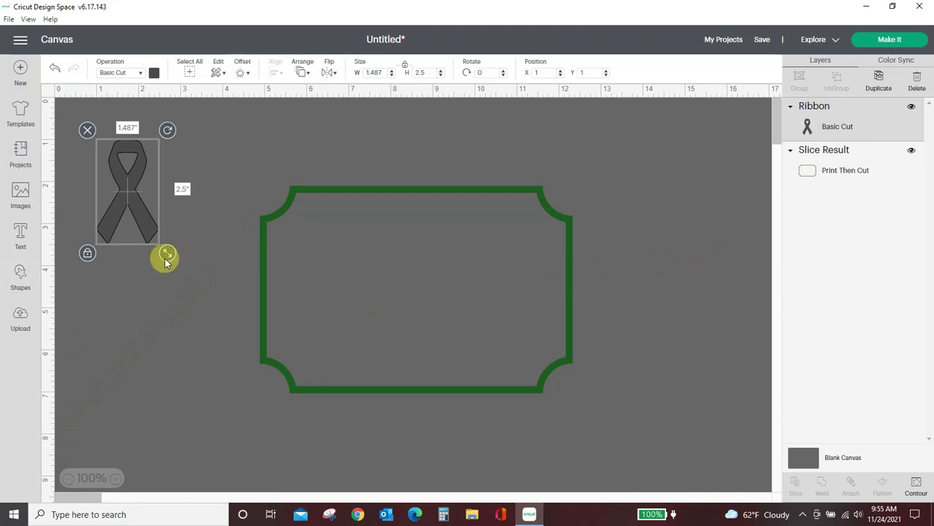
- Enlarge the ribbon to about 4.35 × 7.31 inches, make it pink, and place it over the frame
{"action": "left_click_drag", "start_coordinate": [166, 255], "coordinate": [284, 451]}
{"action": "mouse_move", "coordinate": [247, 358]}
{"action": "left_mouse_down"}
{"action": "mouse_move", "coordinate": [494, 358]}
{"action": "mouse_move", "coordinate": [480, 353]}
{"action": "left_mouse_up"}
{"action": "left_click", "coordinate": [154, 73]}
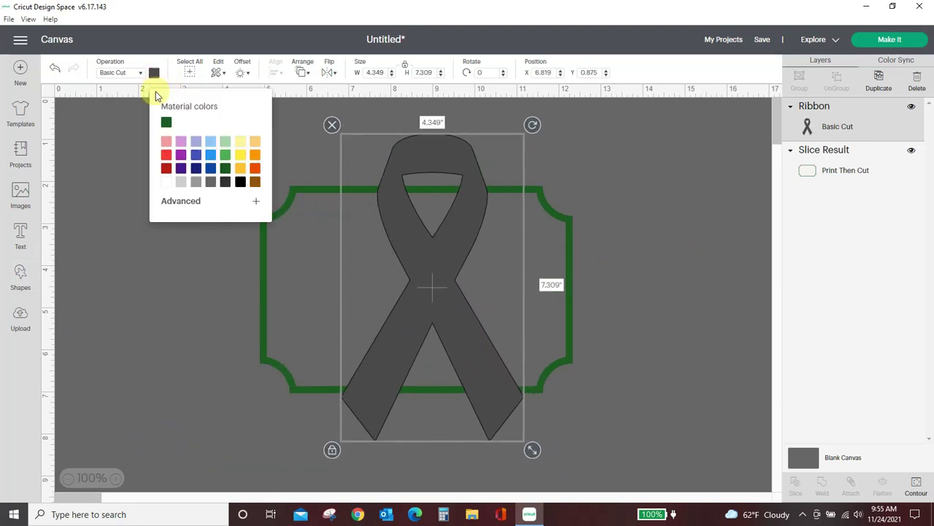
{"action": "left_click", "coordinate": [166, 142]}
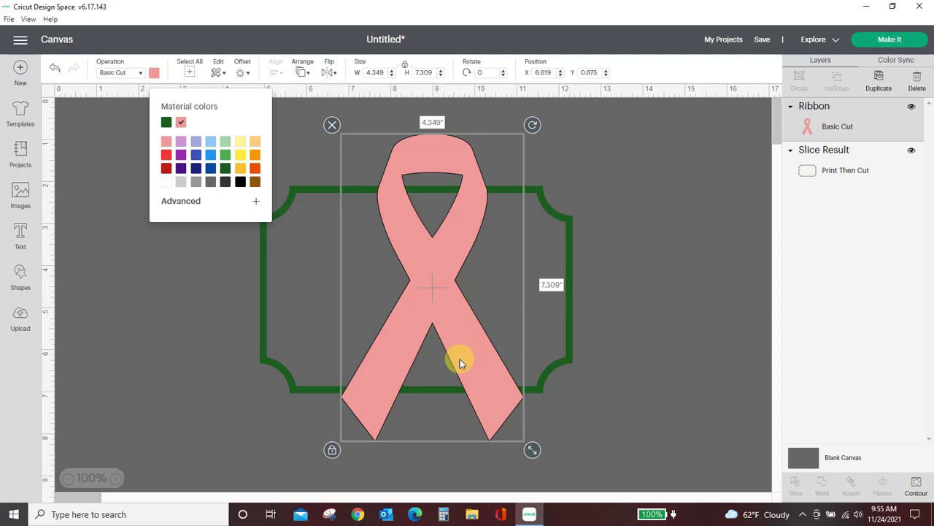
{"action": "left_click_drag", "start_coordinate": [460, 363], "coordinate": [442, 365]}
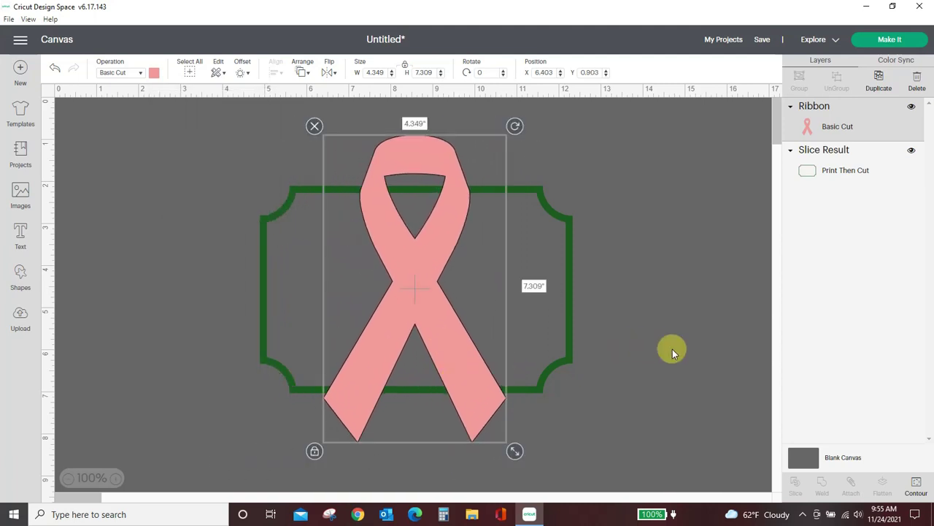
- Browse the Shapes library again, then drag an item on the canvas slightly upward
{"action": "left_click", "coordinate": [20, 280]}
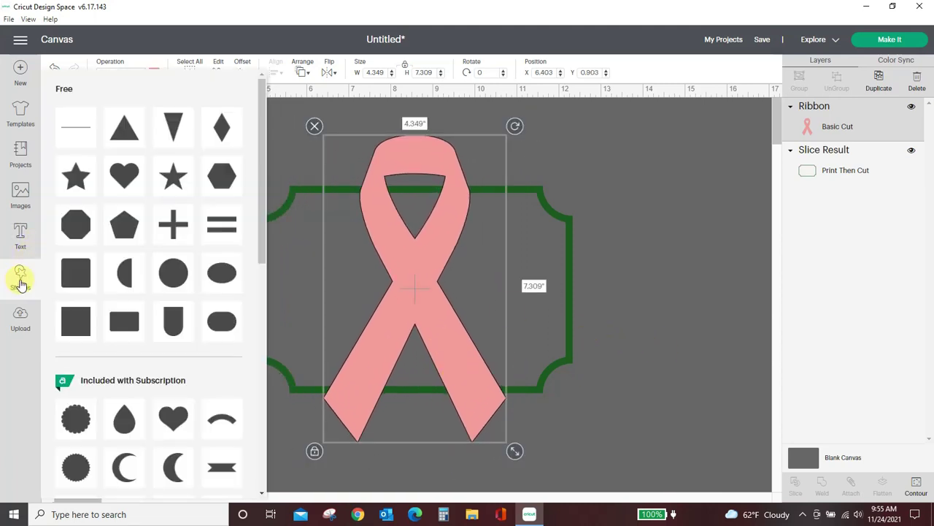
{"action": "scroll", "coordinate": [100, 351], "scroll_direction": "down", "scroll_amount": 10}
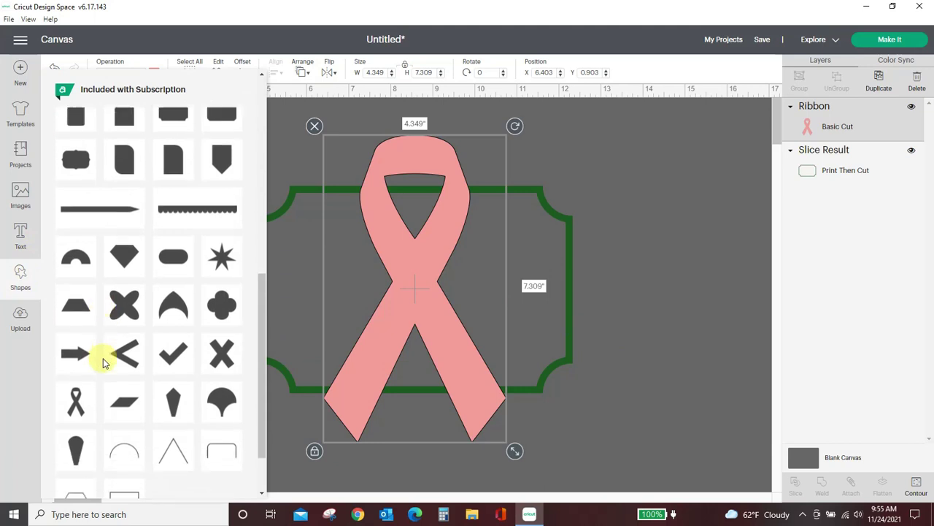
{"action": "scroll", "coordinate": [103, 363], "scroll_direction": "up", "scroll_amount": 10}
{"action": "scroll", "coordinate": [103, 363], "scroll_direction": "down", "scroll_amount": 1}
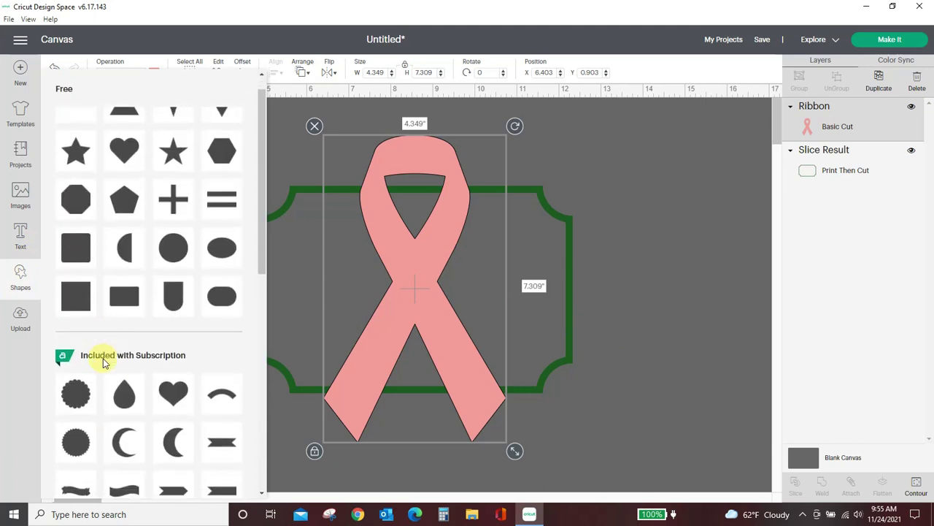
{"action": "scroll", "coordinate": [105, 359], "scroll_direction": "up", "scroll_amount": 1}
{"action": "scroll", "coordinate": [139, 265], "scroll_direction": "down", "scroll_amount": 2}
{"action": "scroll", "coordinate": [153, 255], "scroll_direction": "up", "scroll_amount": 2}
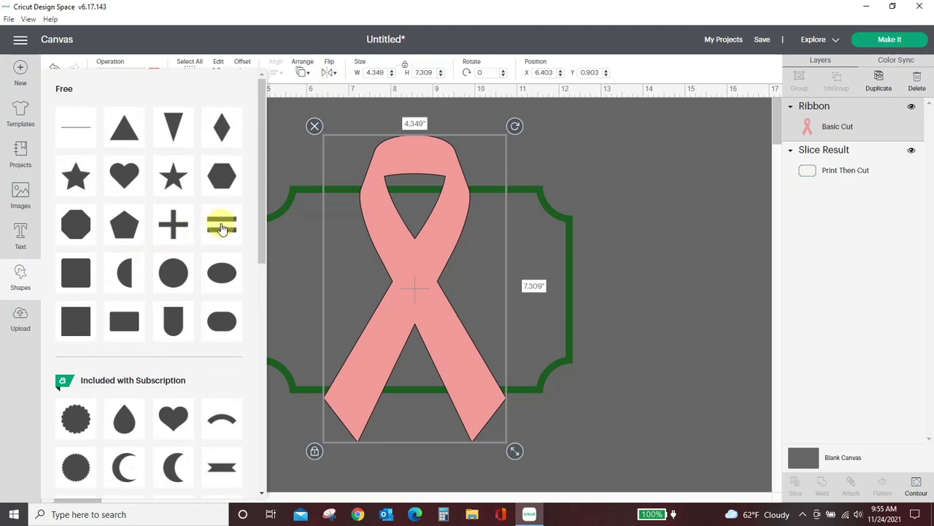
{"action": "mouse_move", "coordinate": [262, 239]}
{"action": "left_mouse_down"}
{"action": "mouse_move", "coordinate": [267, 443]}
{"action": "mouse_move", "coordinate": [277, 194]}
{"action": "left_mouse_up"}
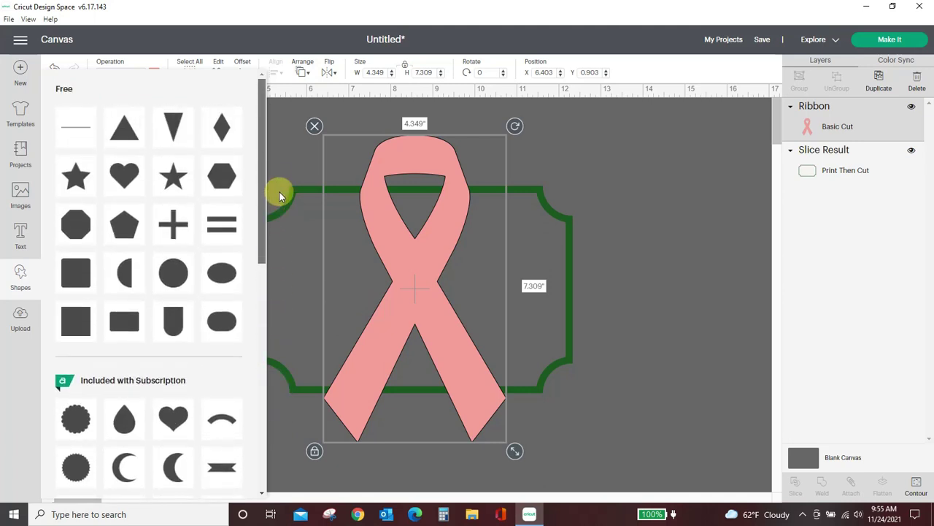